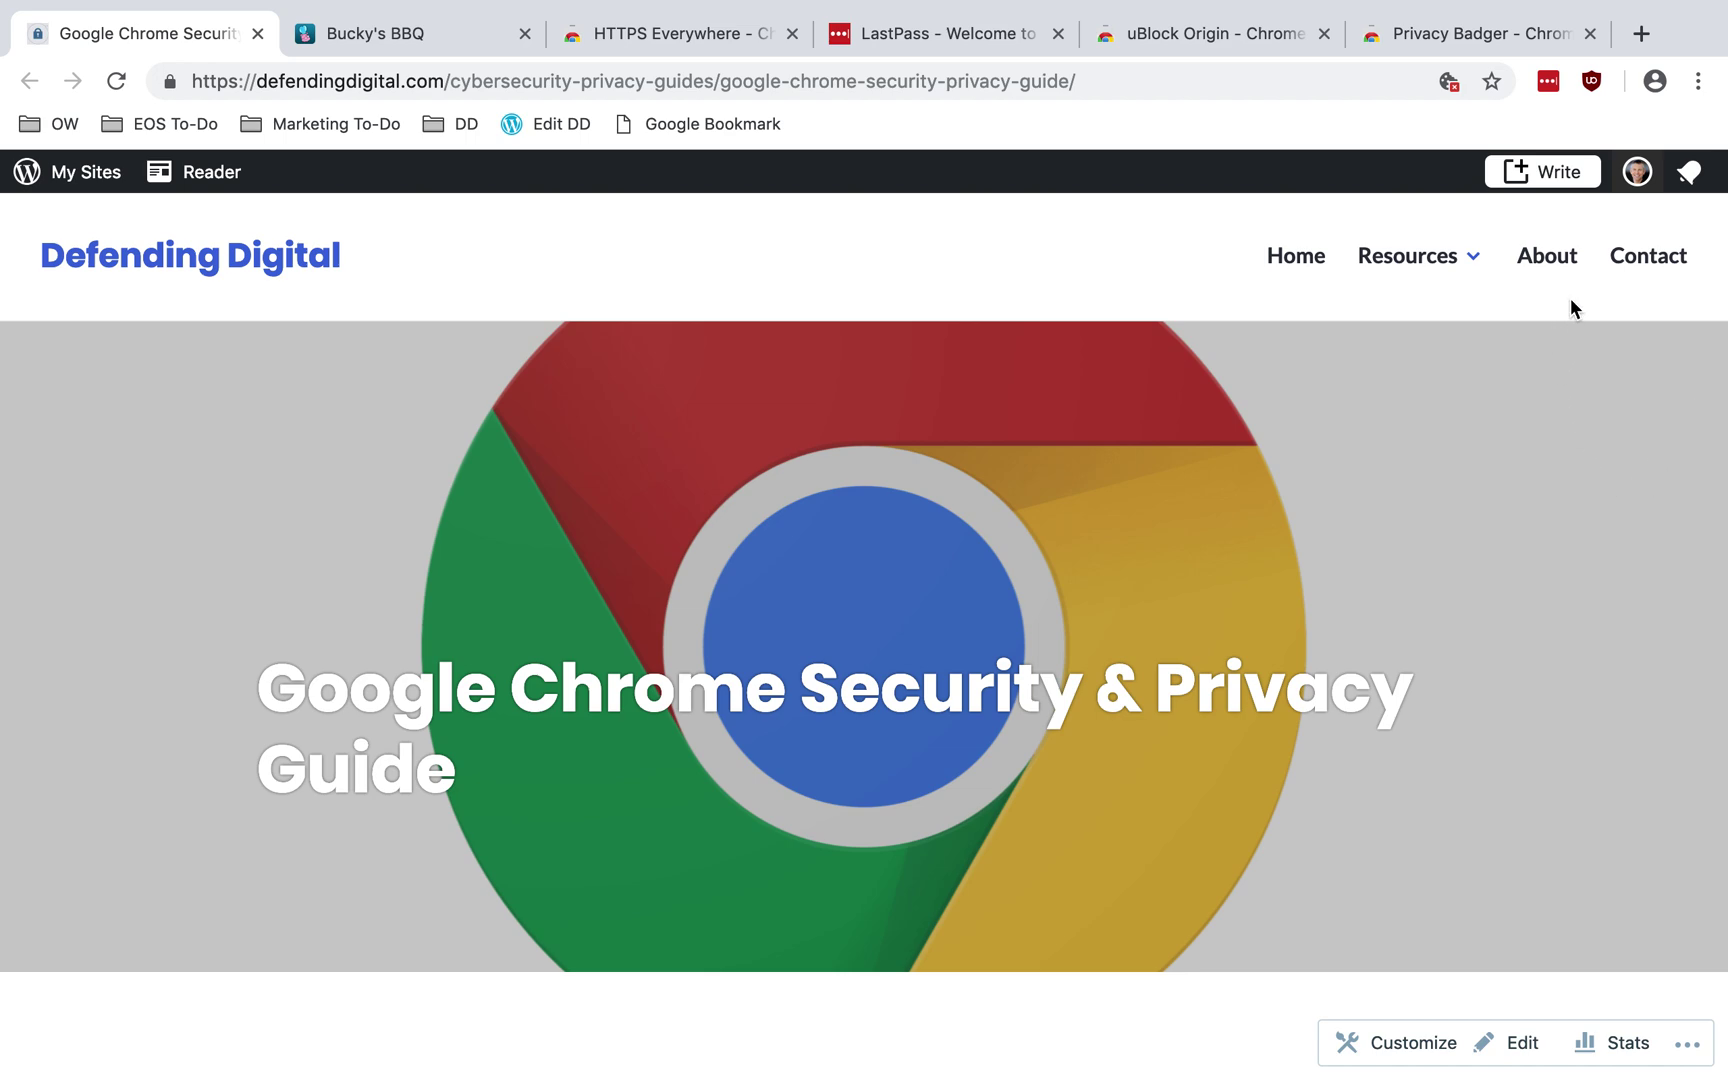
# Step: Open Chrome's three-dot Customize and control menu from the security guide page
pyautogui.click(1698, 82)
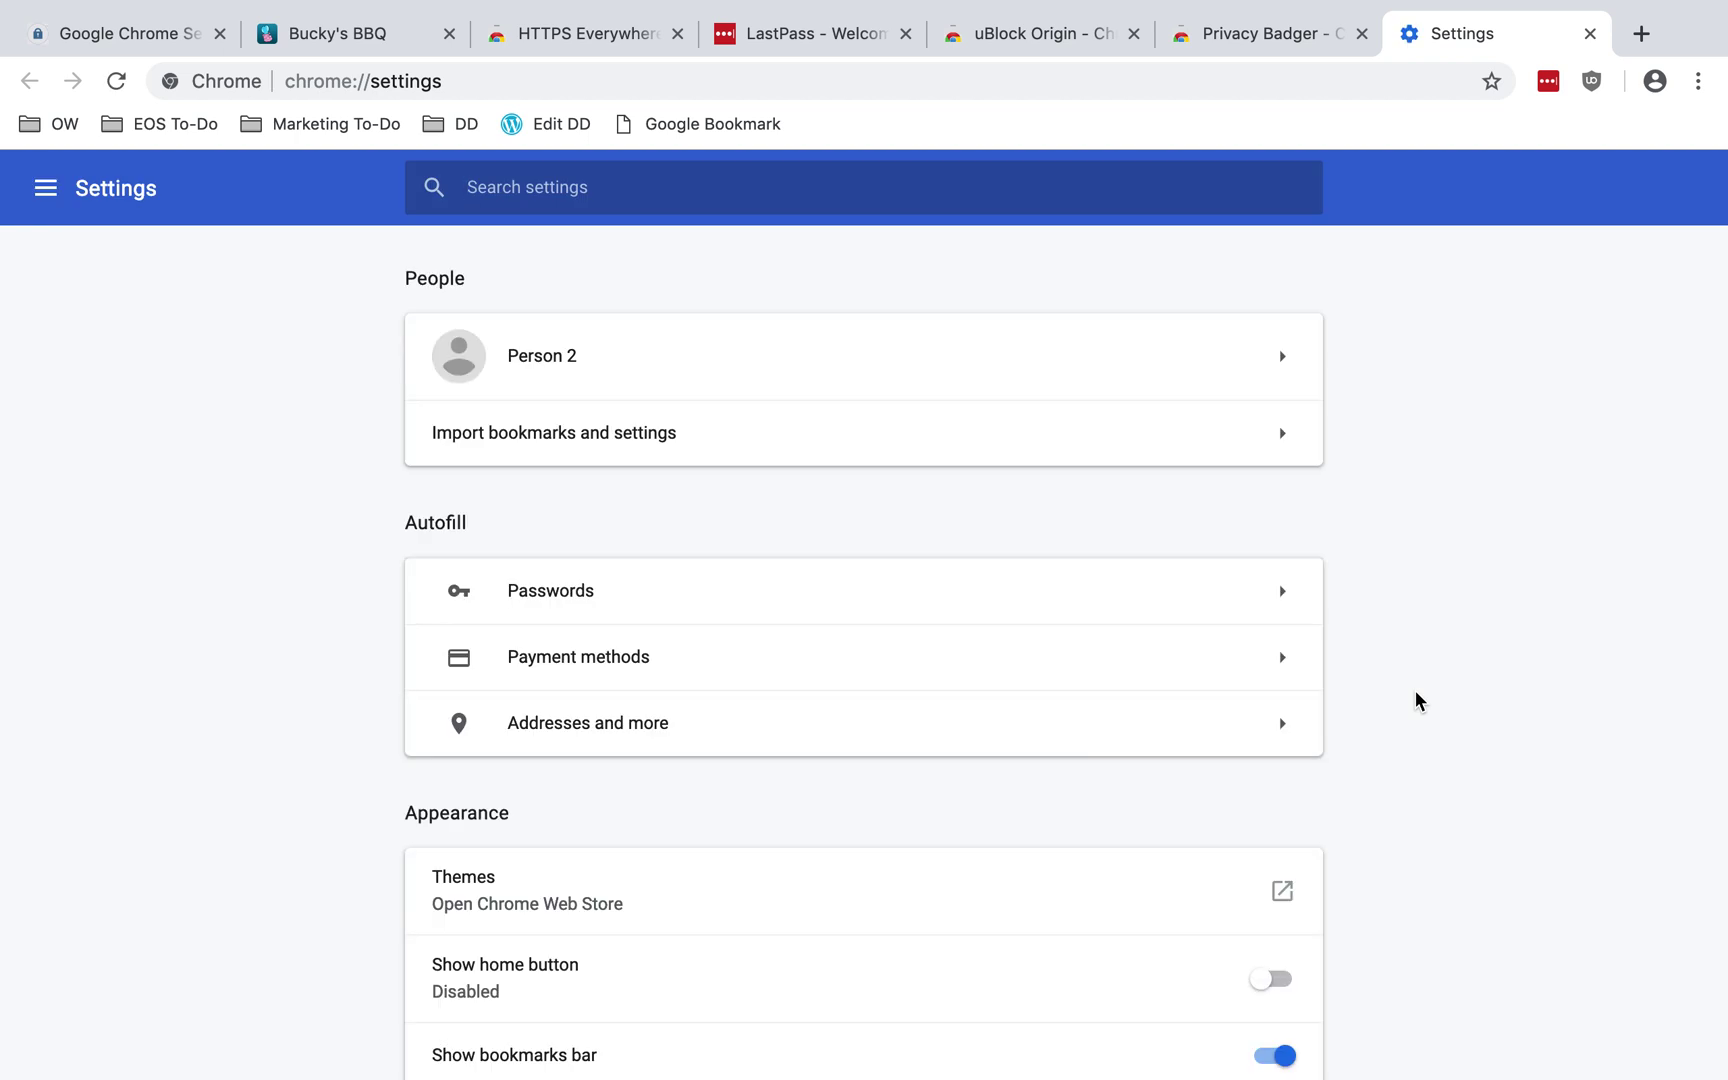
# Step: Expand the Advanced section at the bottom of Settings and return to the top
pyautogui.scroll(-11, 1400, 508)
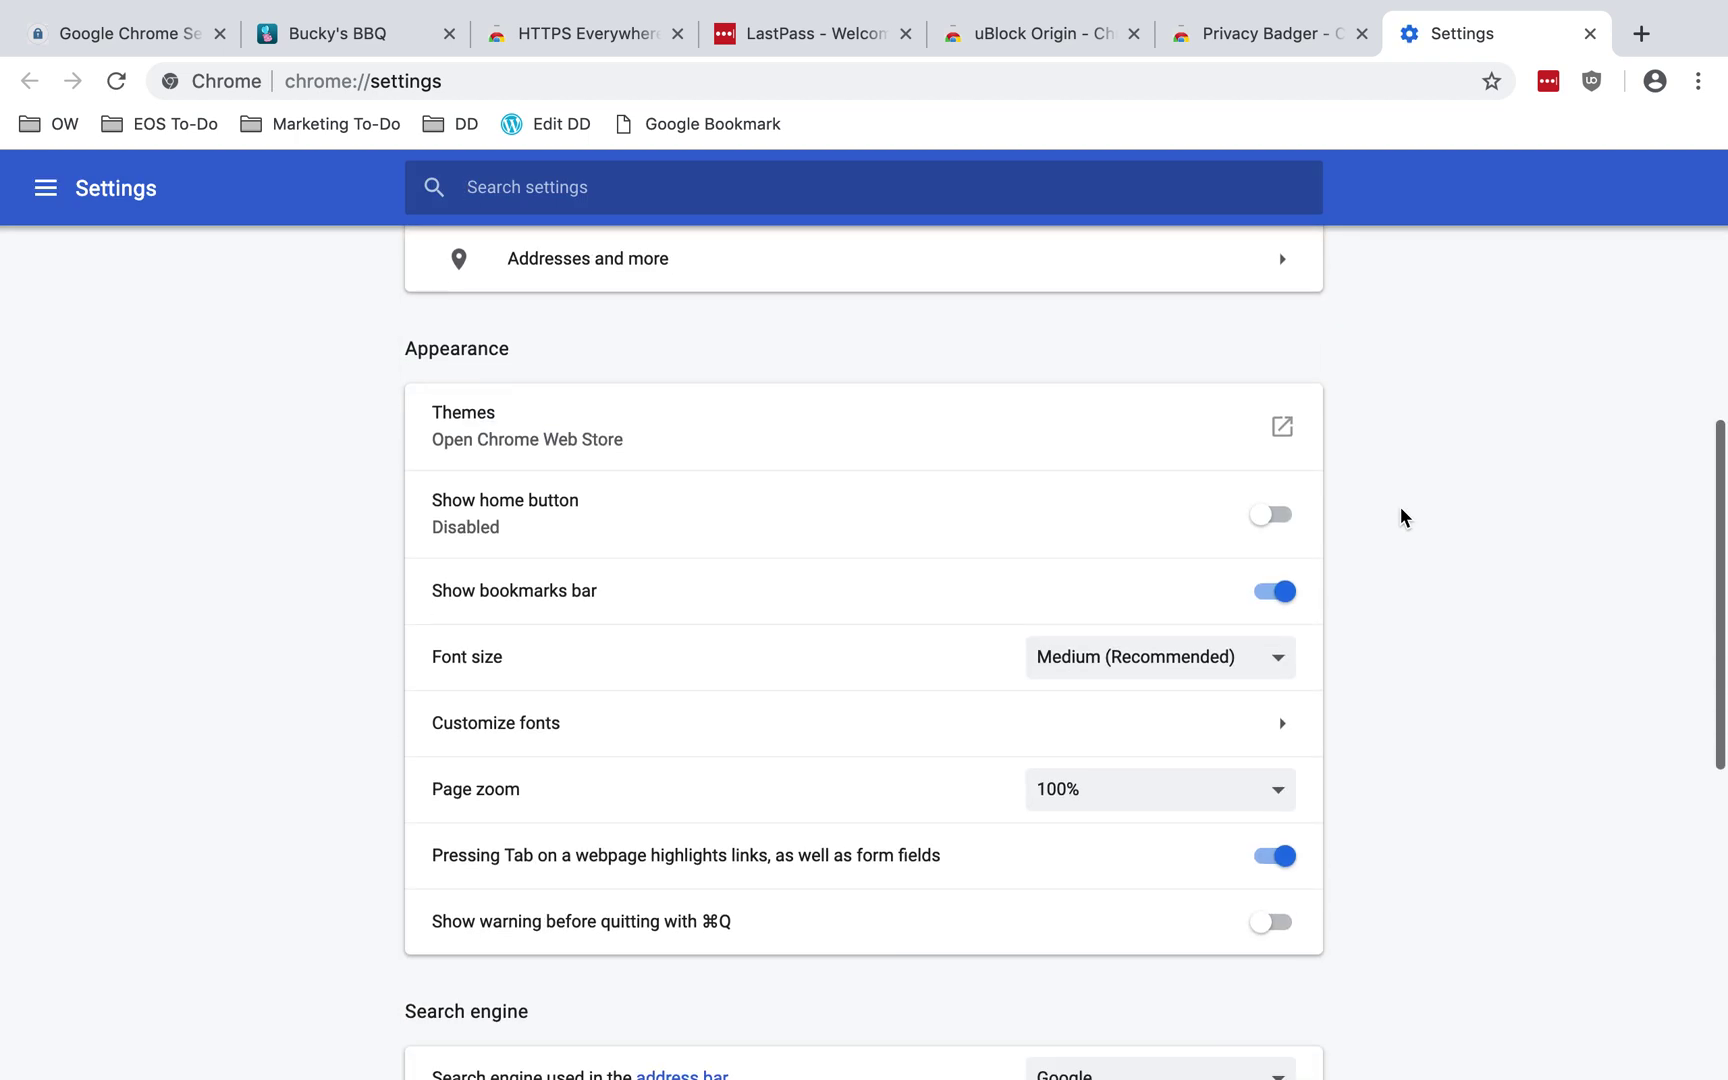
pyautogui.scroll(11, 1400, 506)
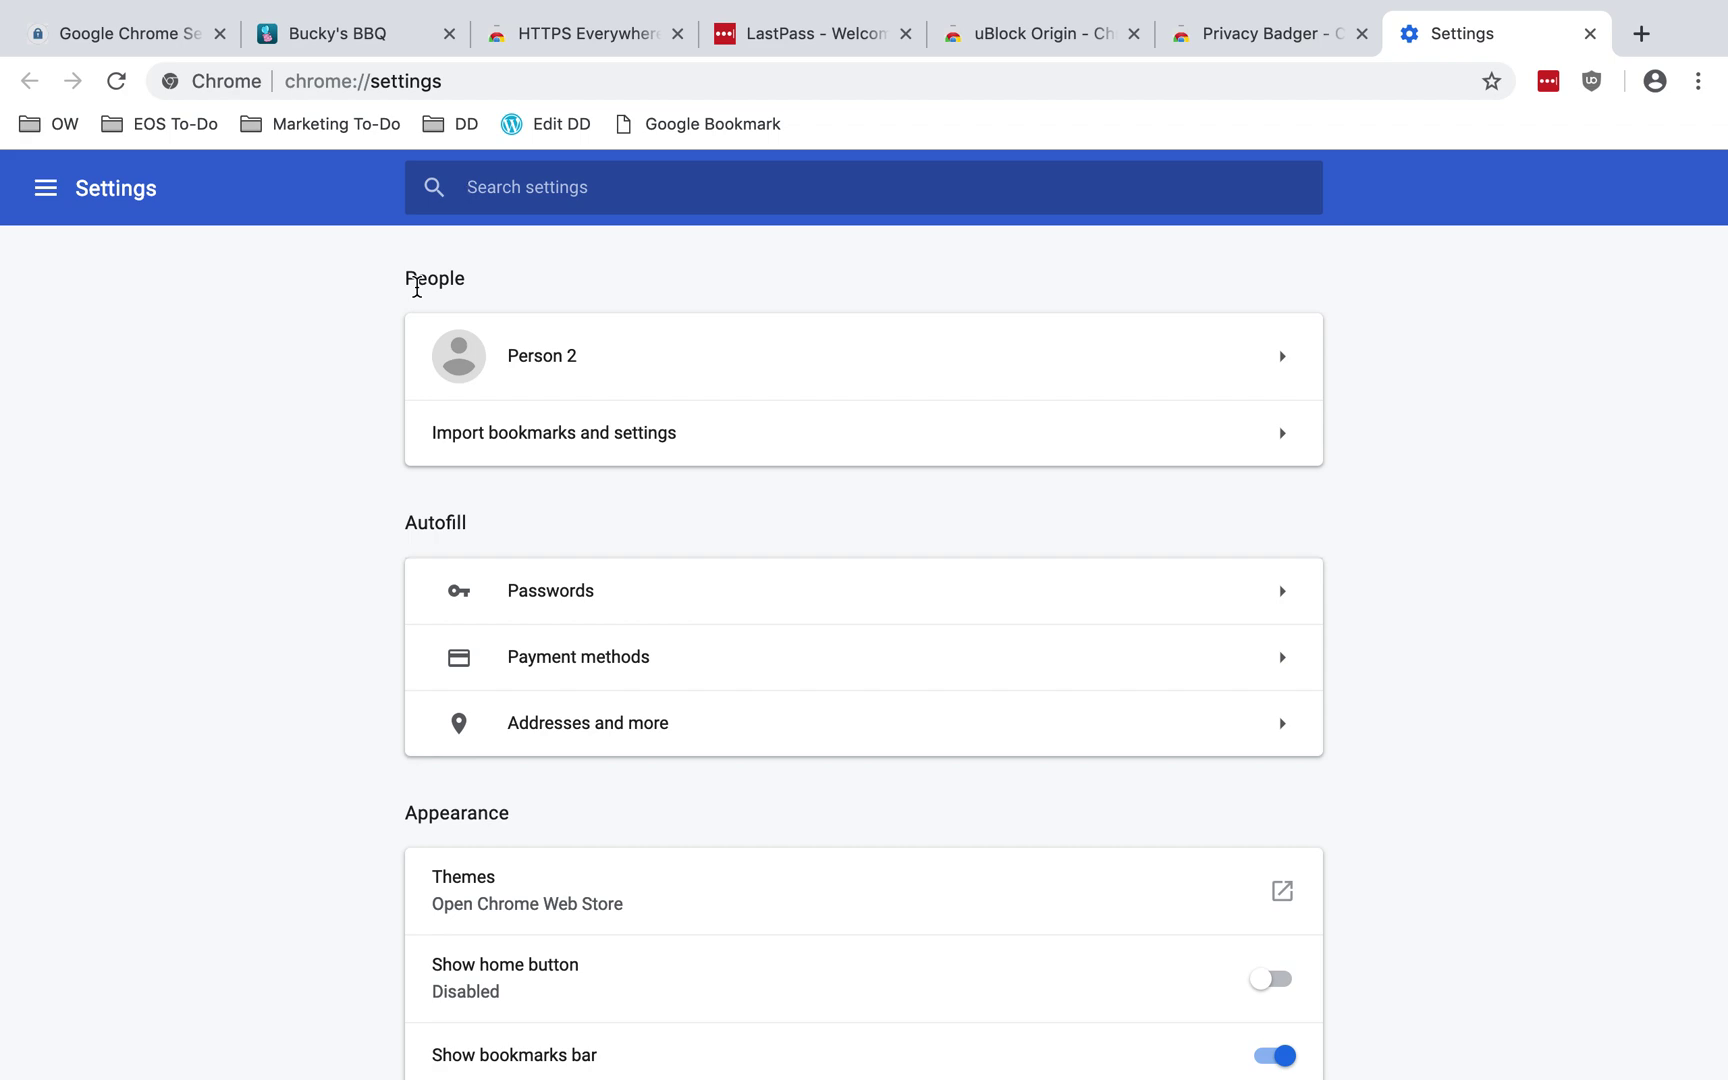
pyautogui.scroll(-10, 374, 590)
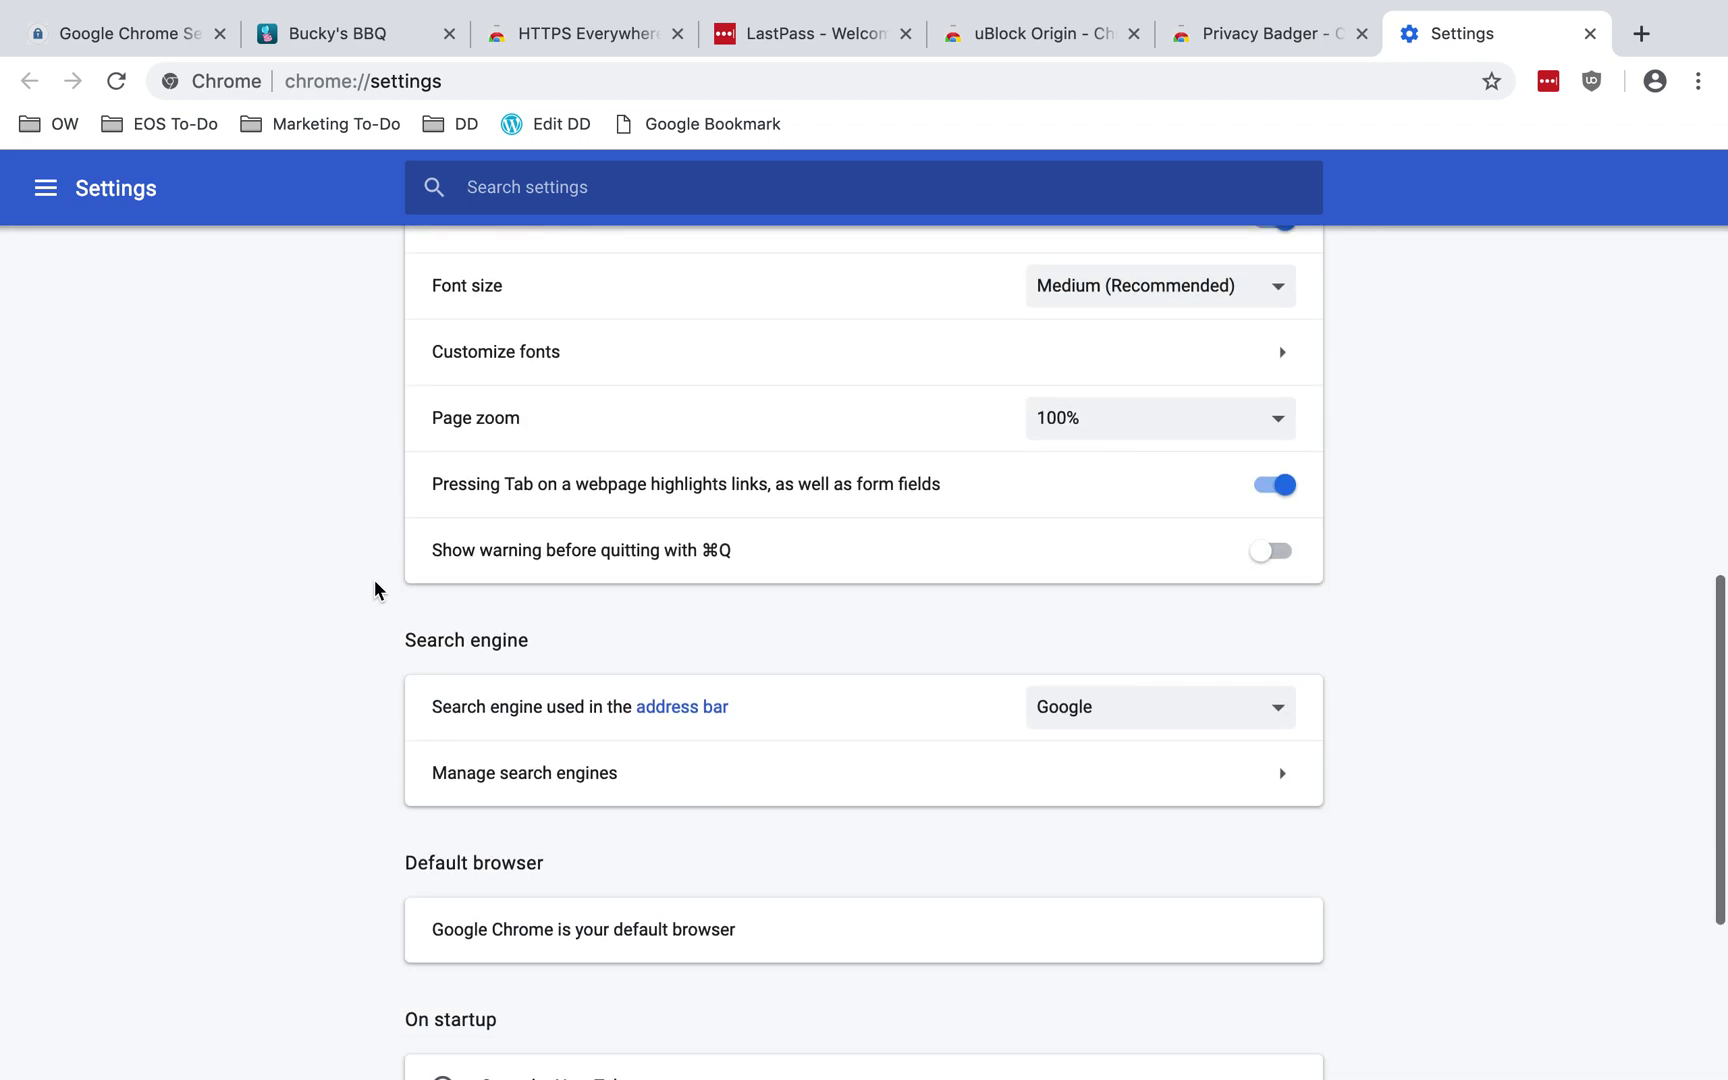
pyautogui.click(860, 976)
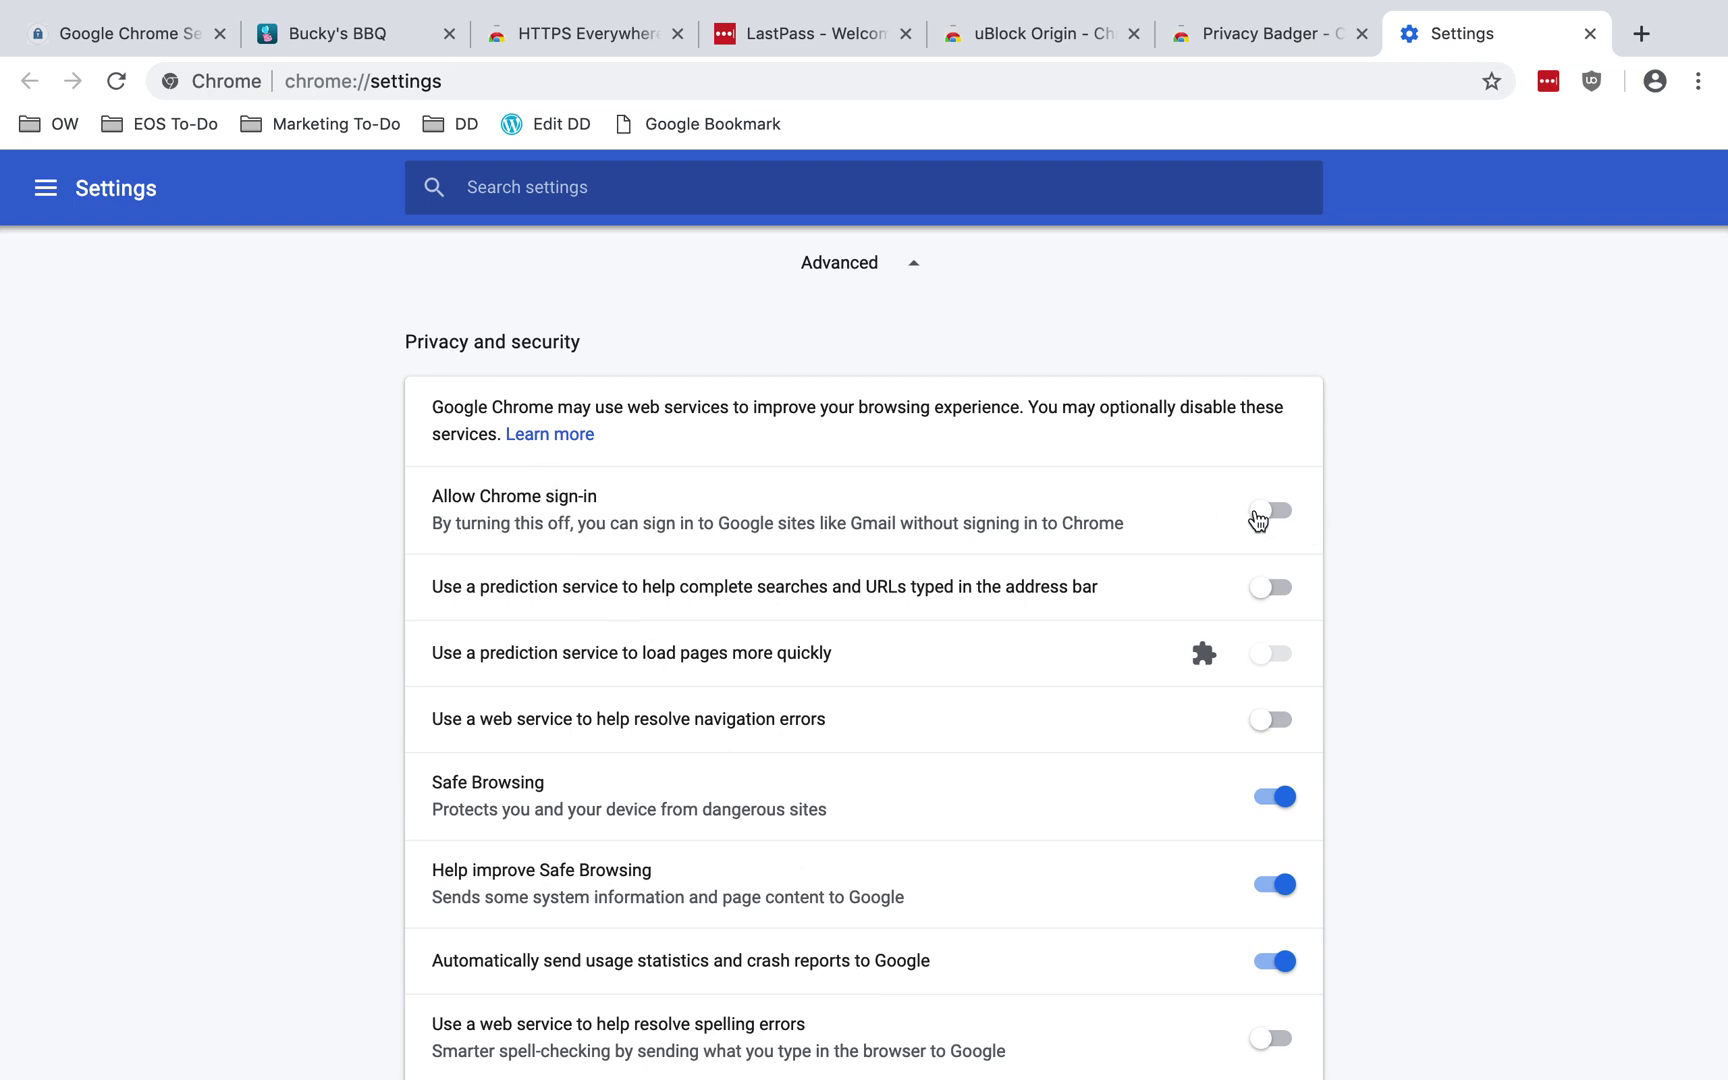
pyautogui.scroll(20, 1332, 482)
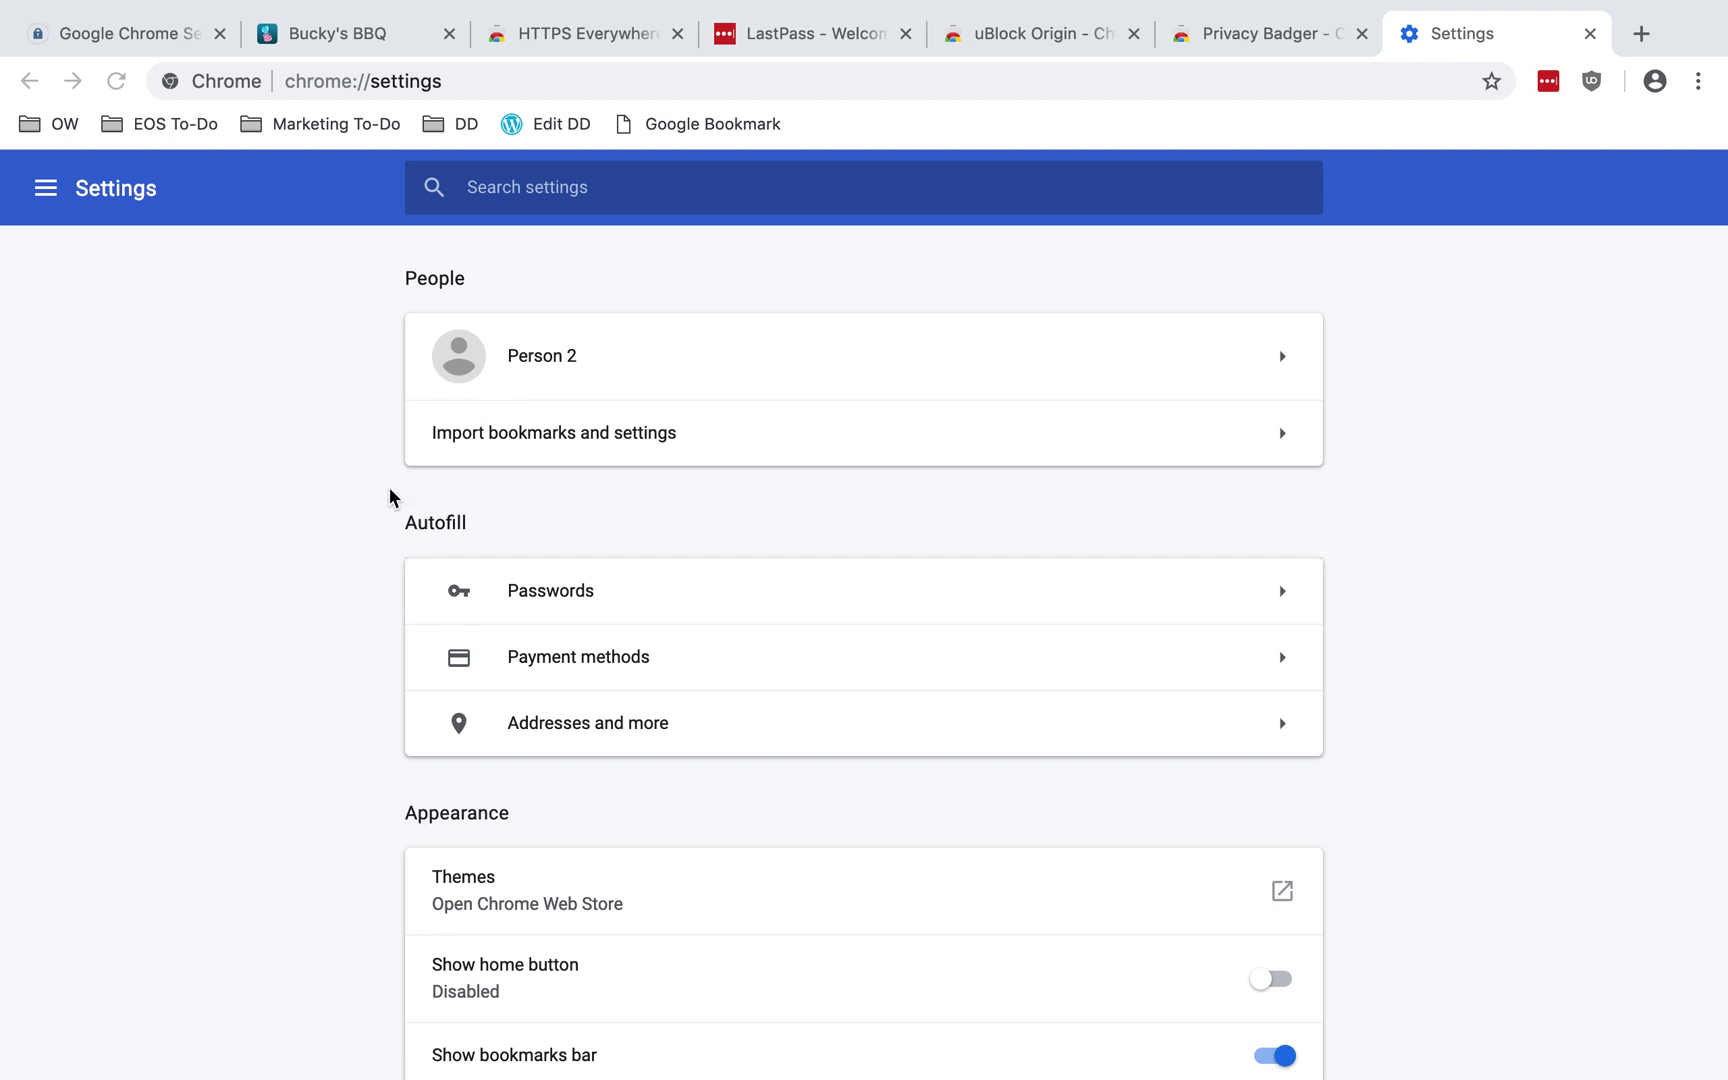
pyautogui.click(374, 403)
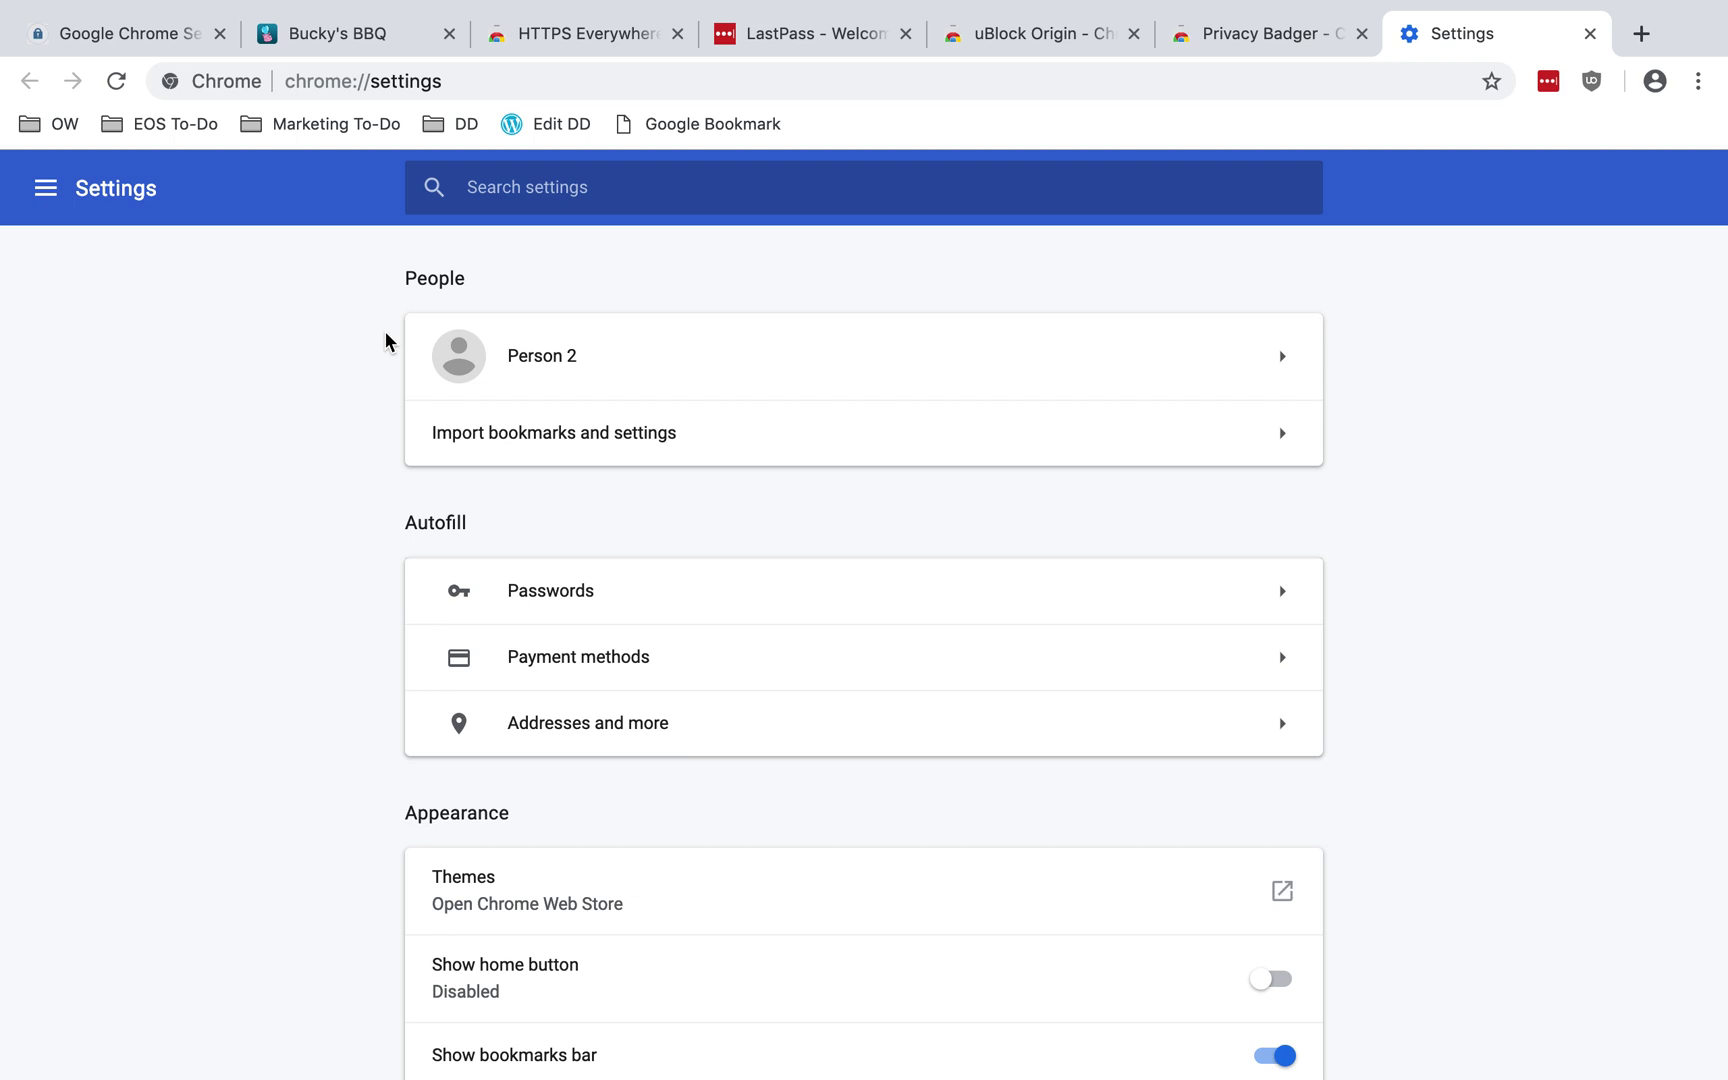
pyautogui.scroll(-3, 383, 329)
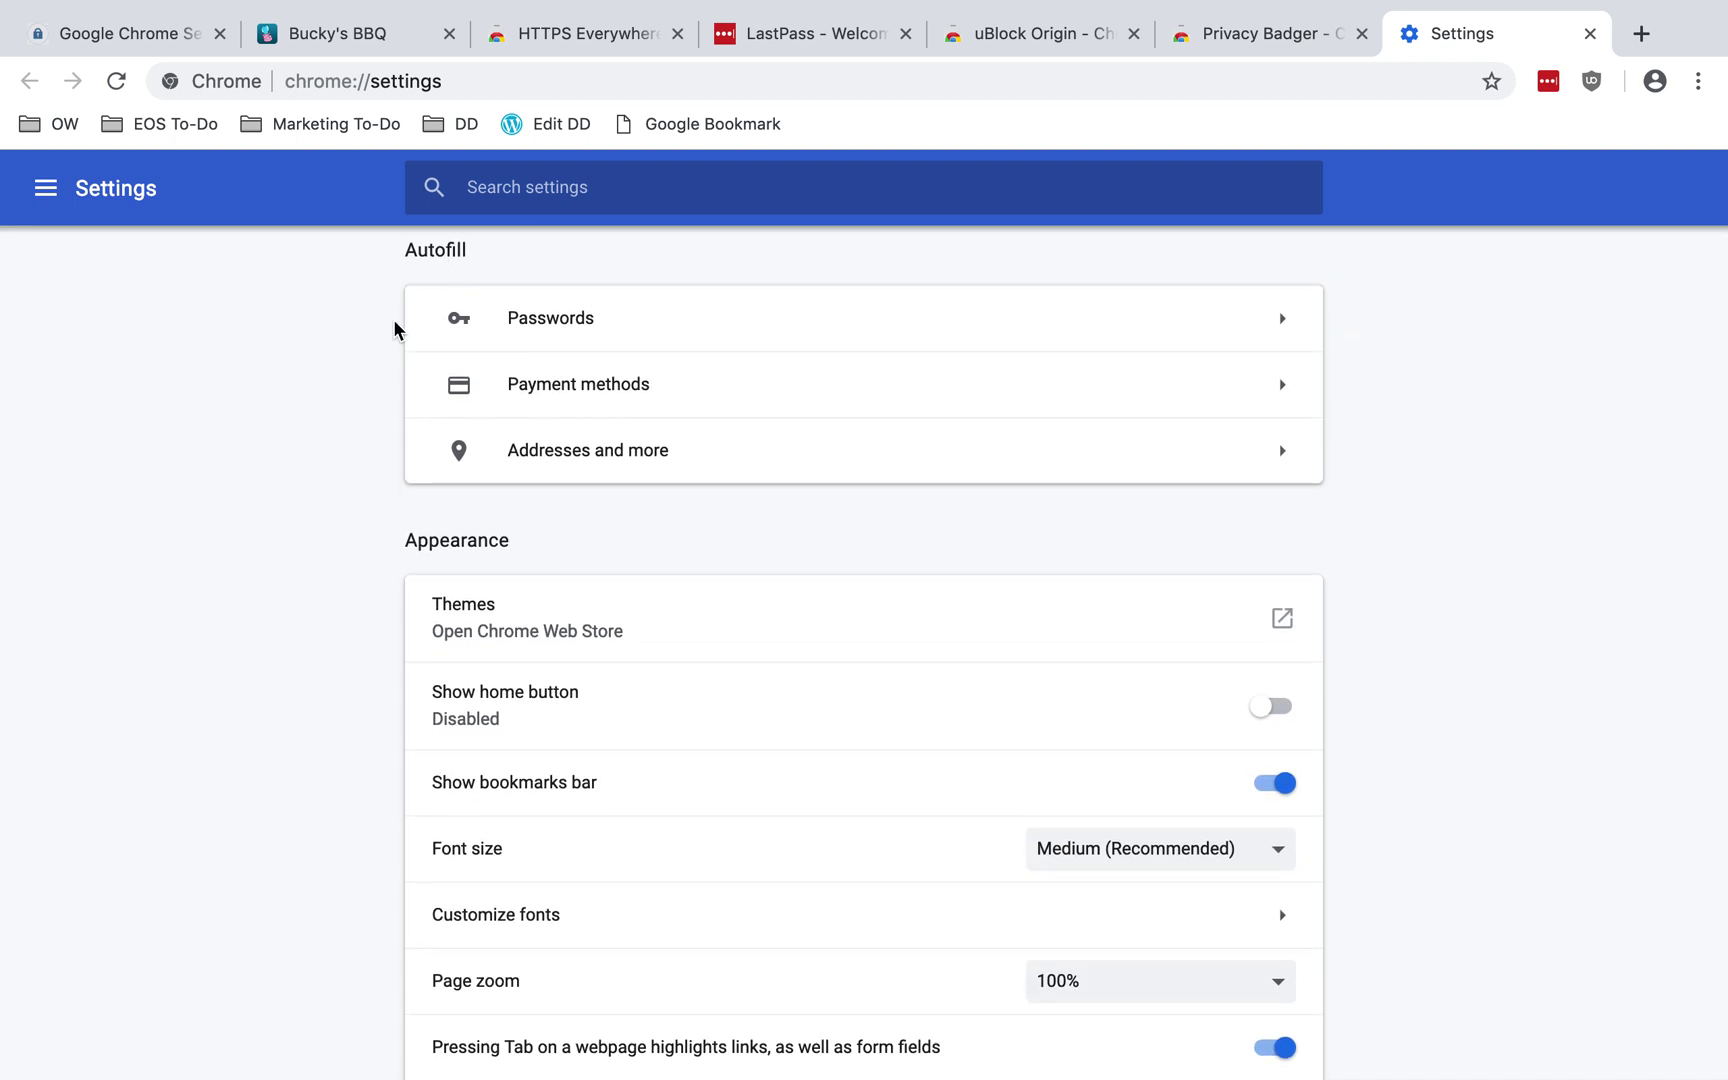
pyautogui.click(650, 323)
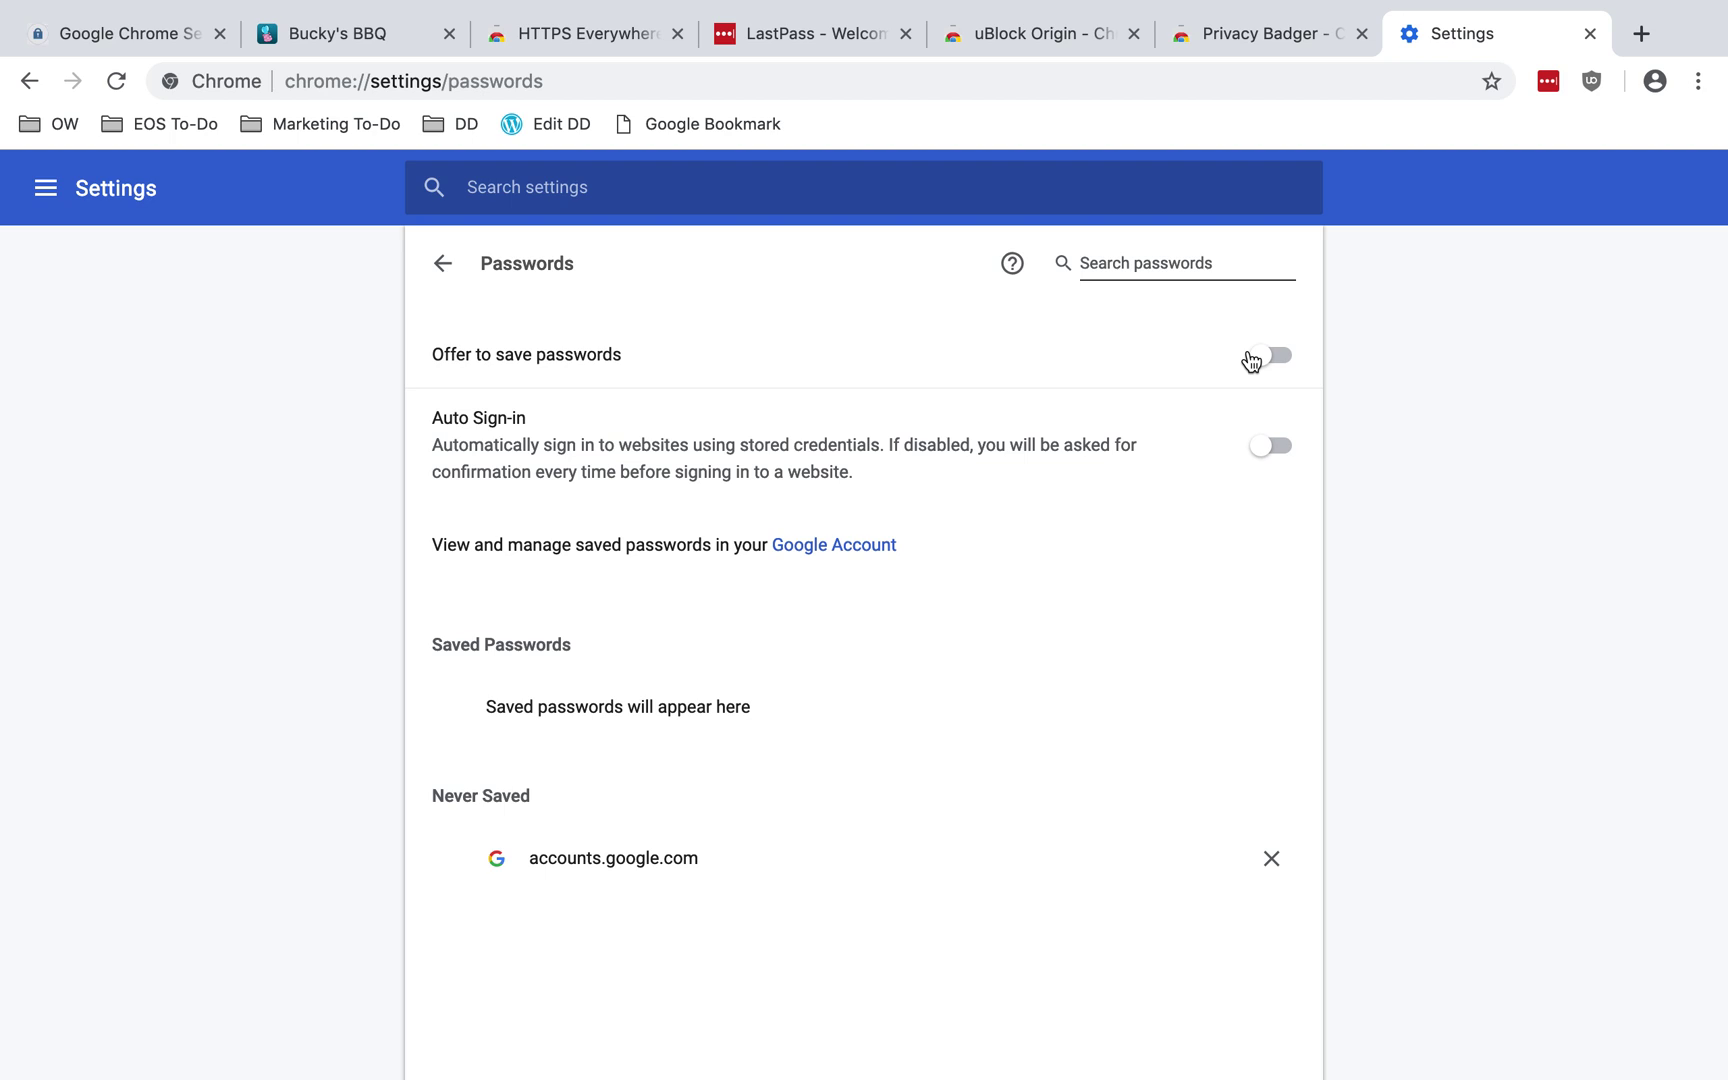
pyautogui.click(445, 267)
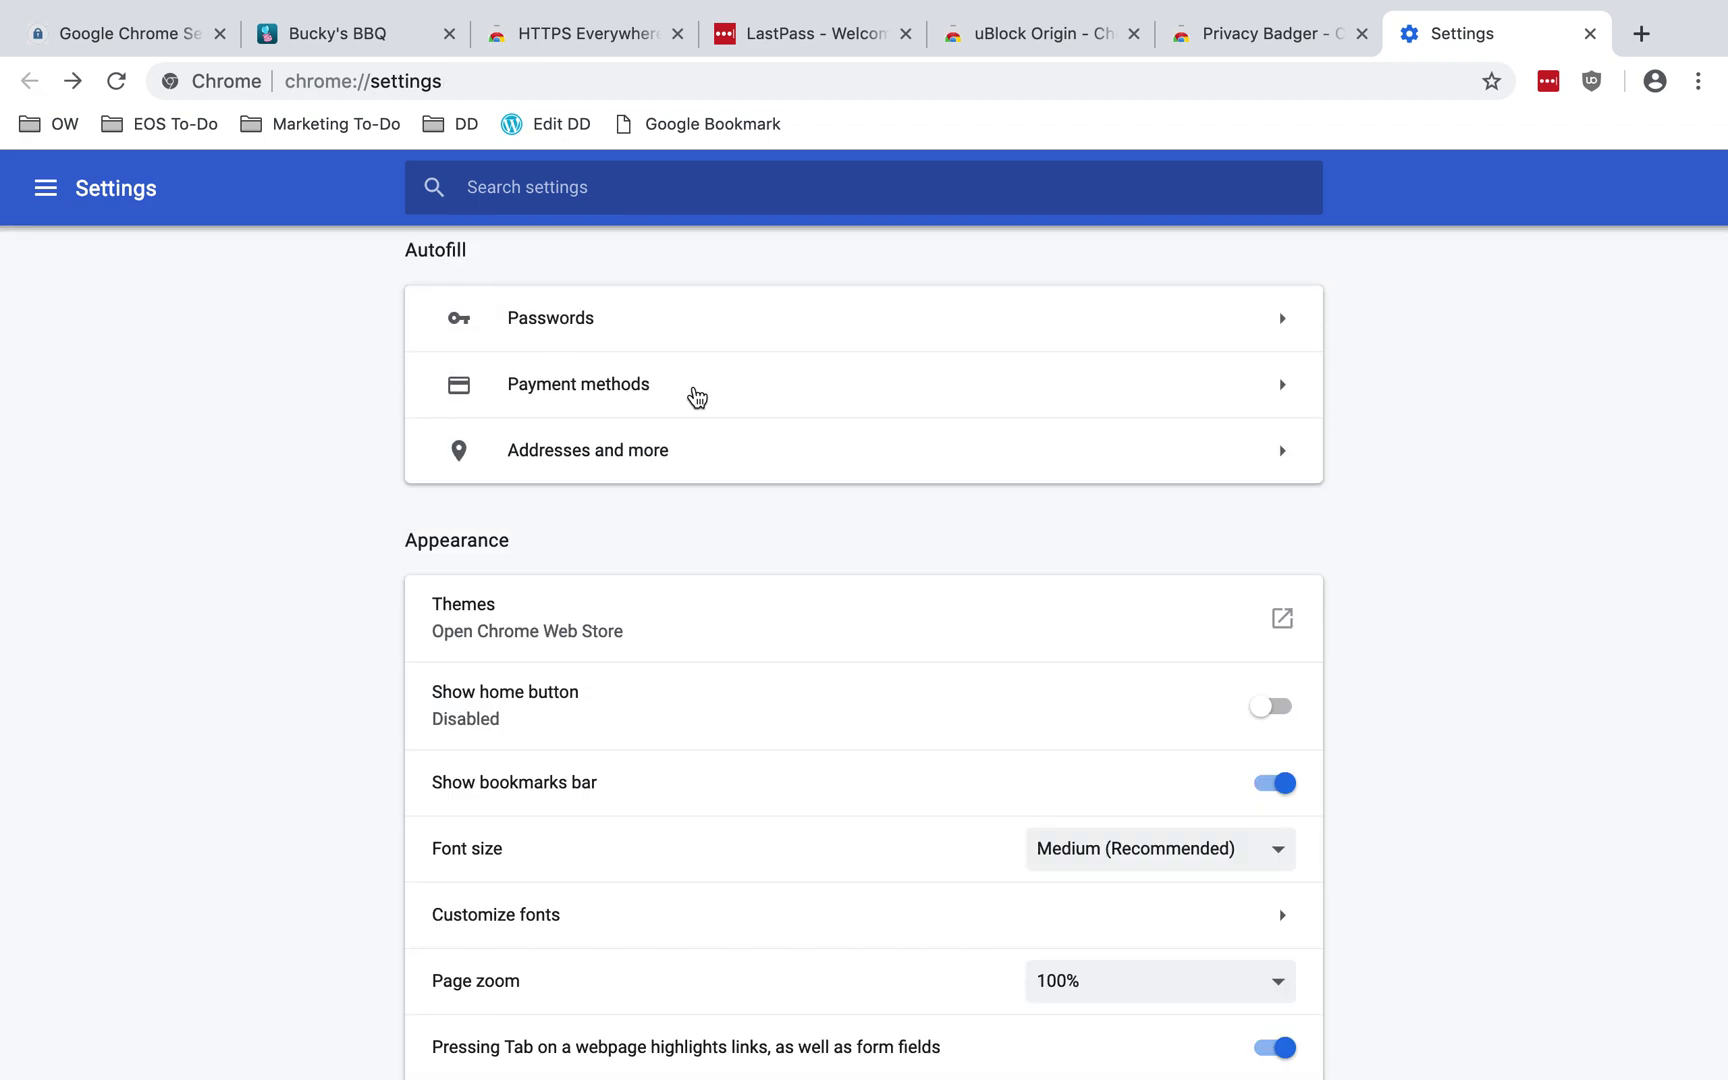
pyautogui.click(696, 394)
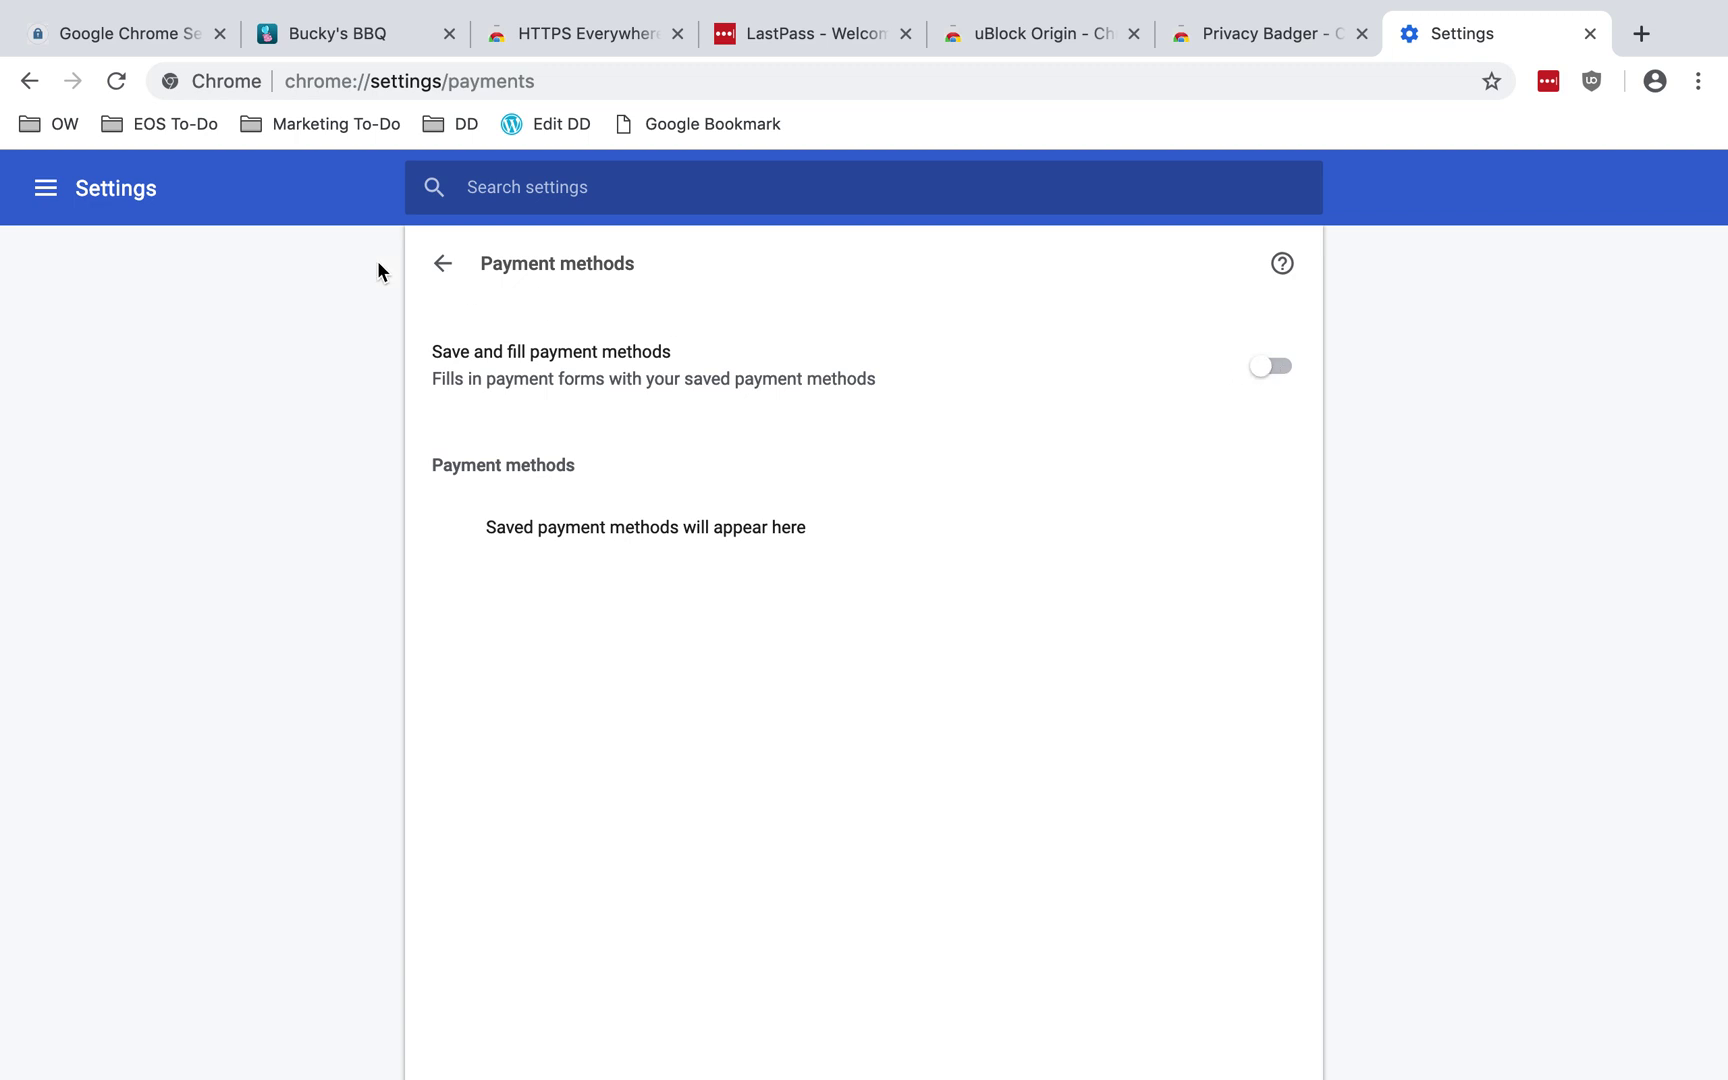
pyautogui.click(443, 266)
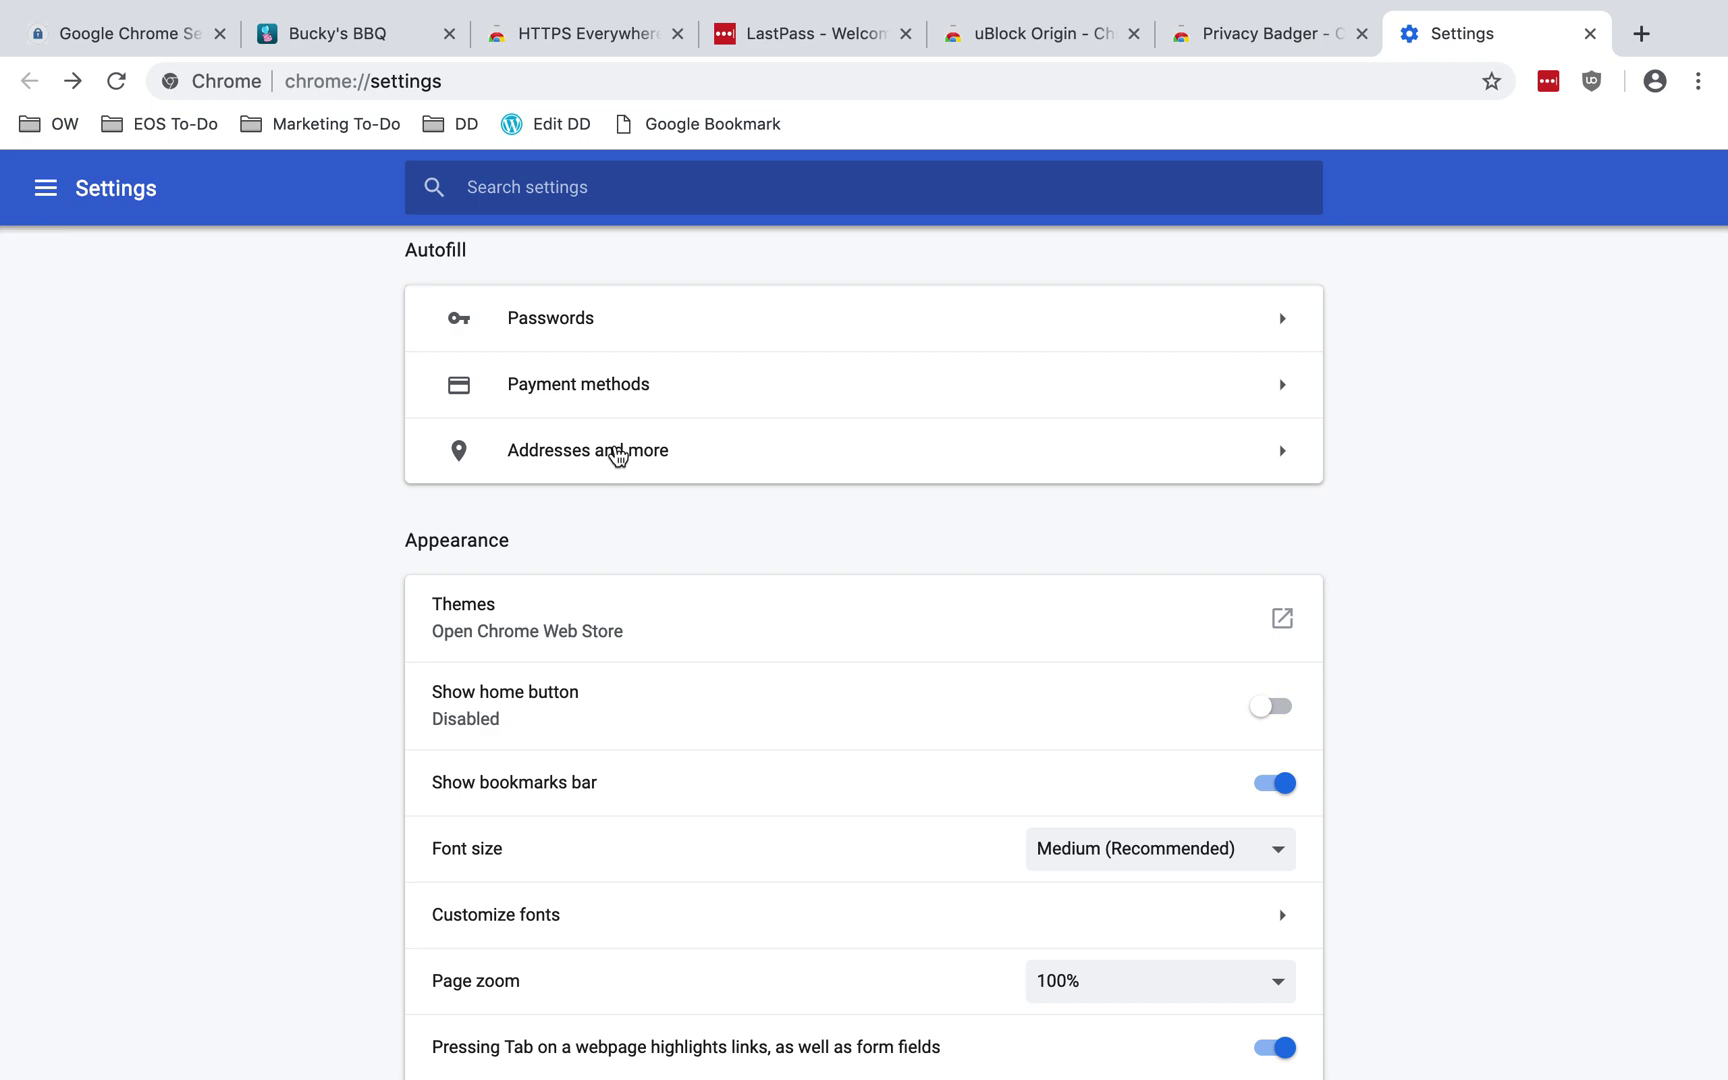
pyautogui.click(617, 452)
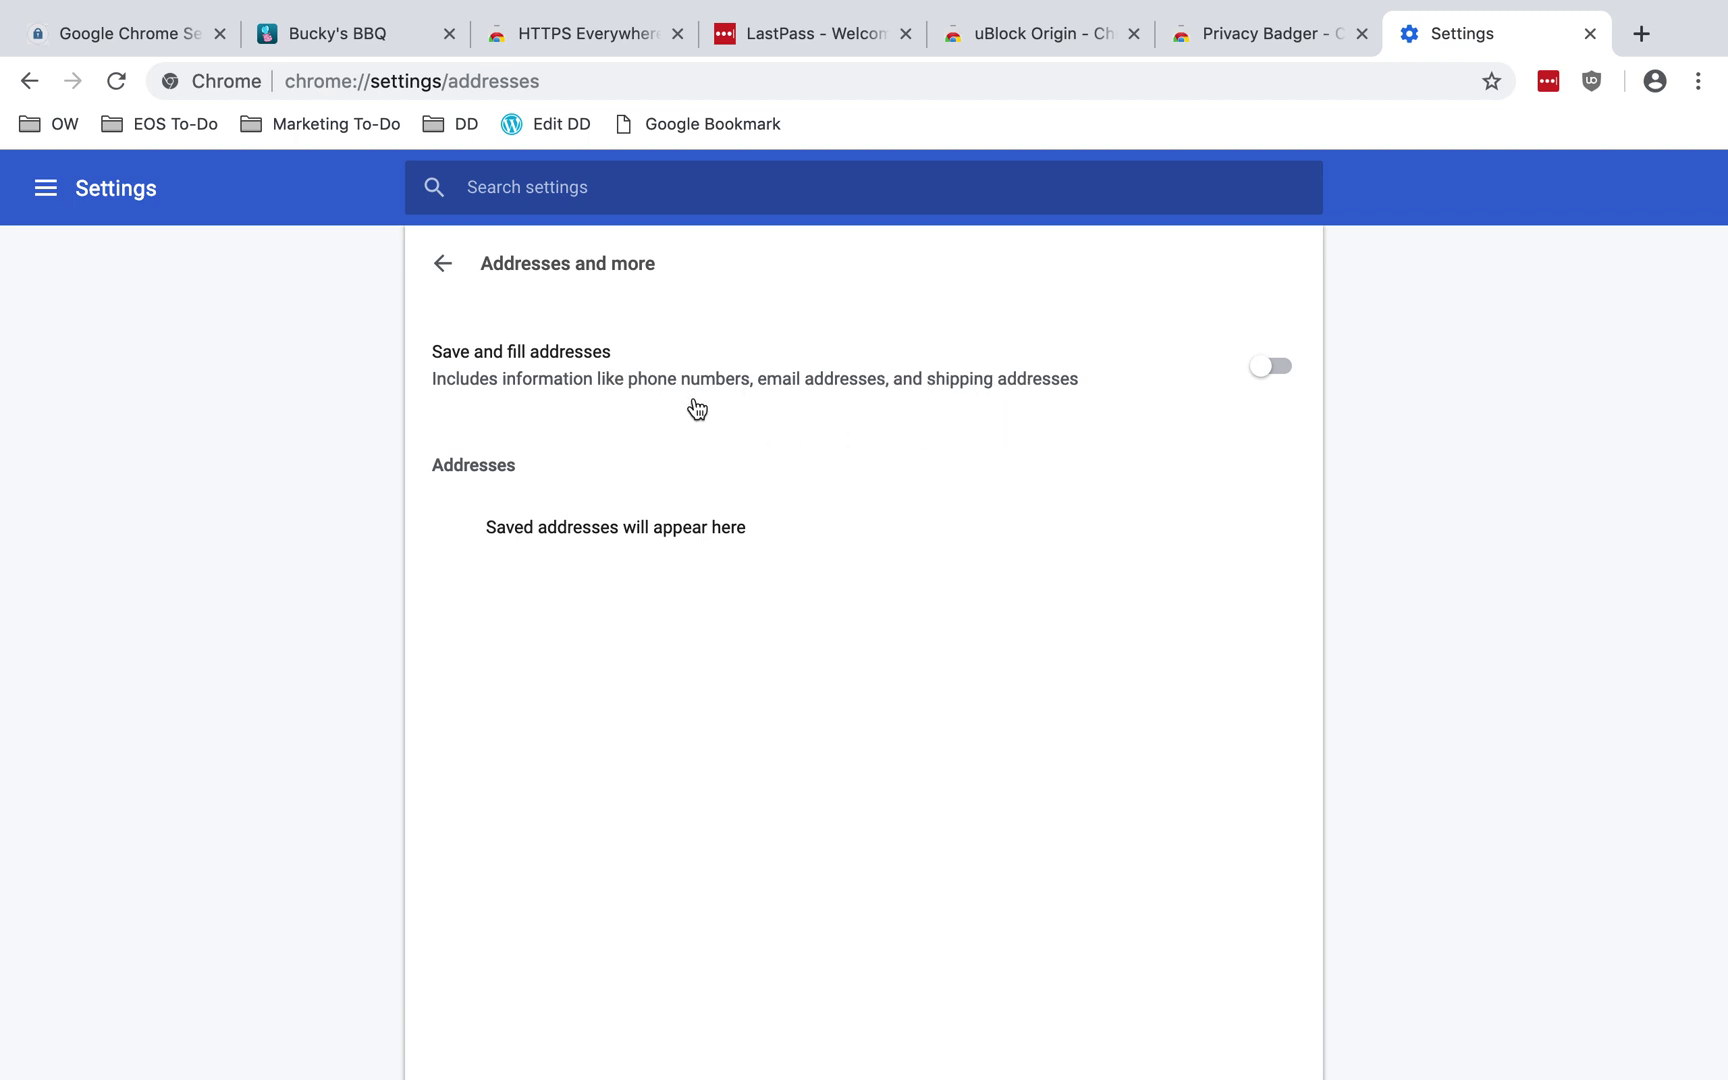
pyautogui.click(451, 273)
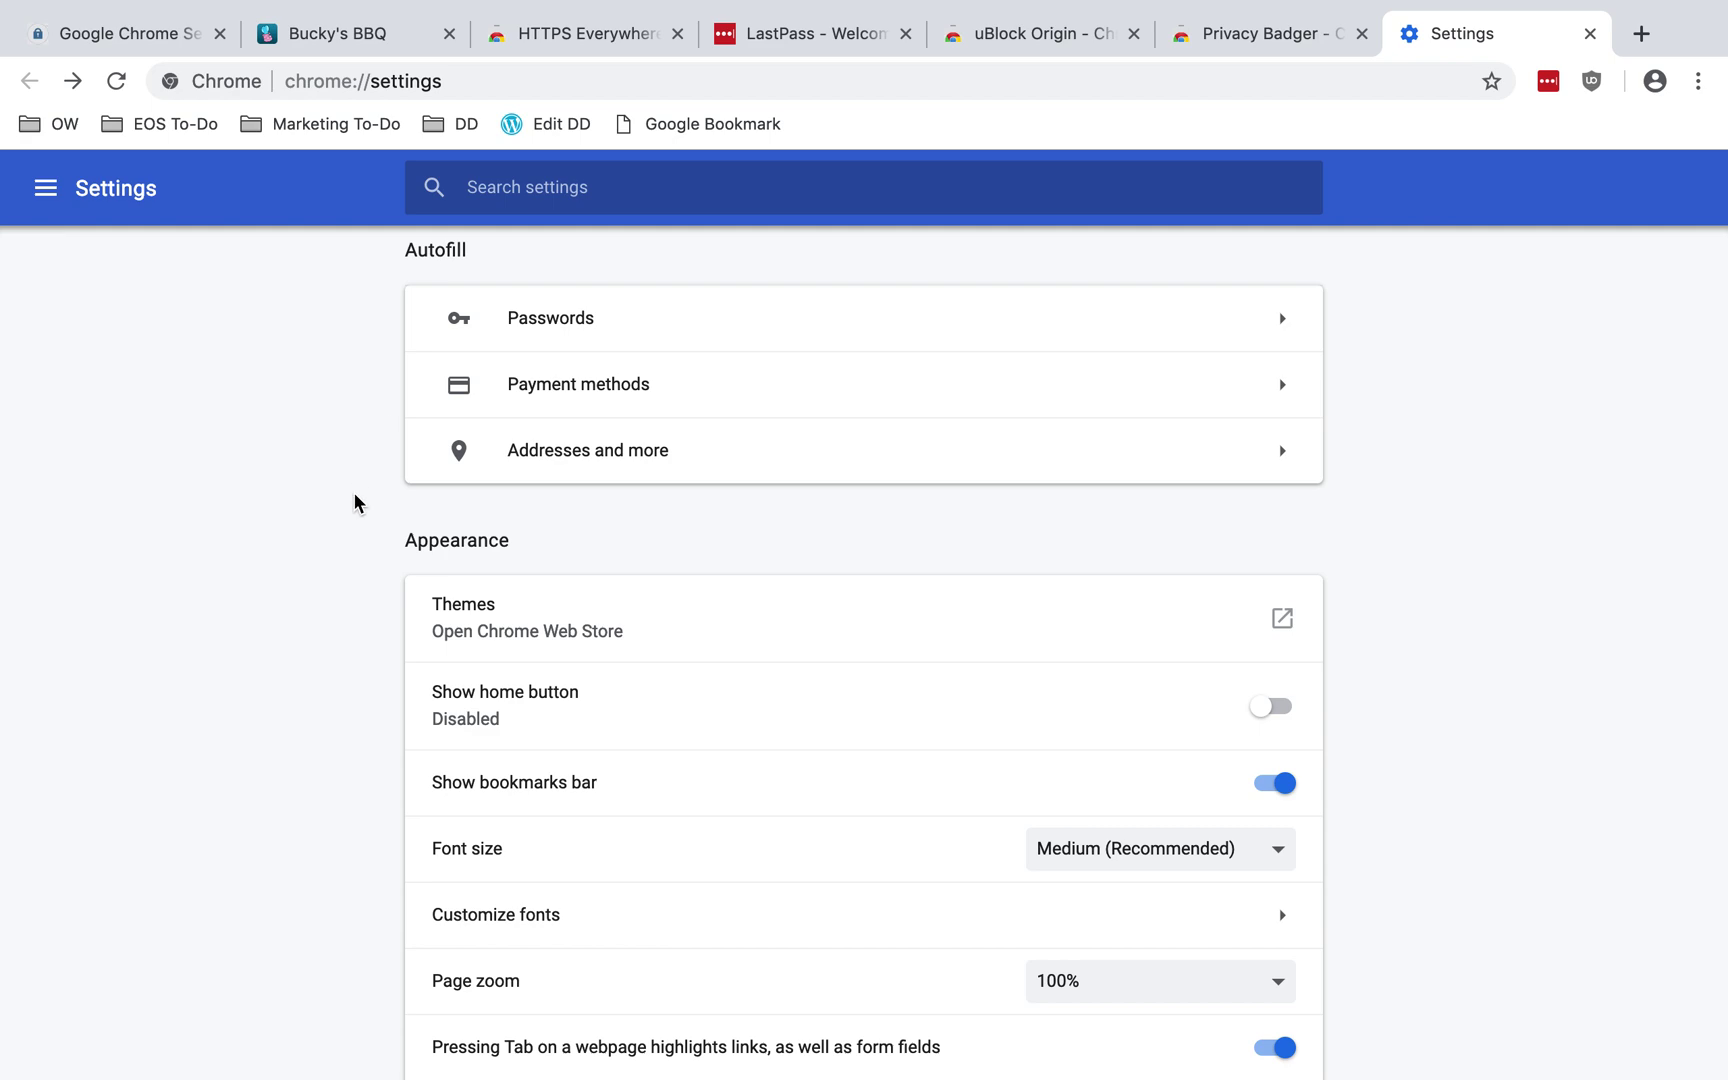
pyautogui.scroll(-3, 355, 497)
pyautogui.scroll(-7, 354, 497)
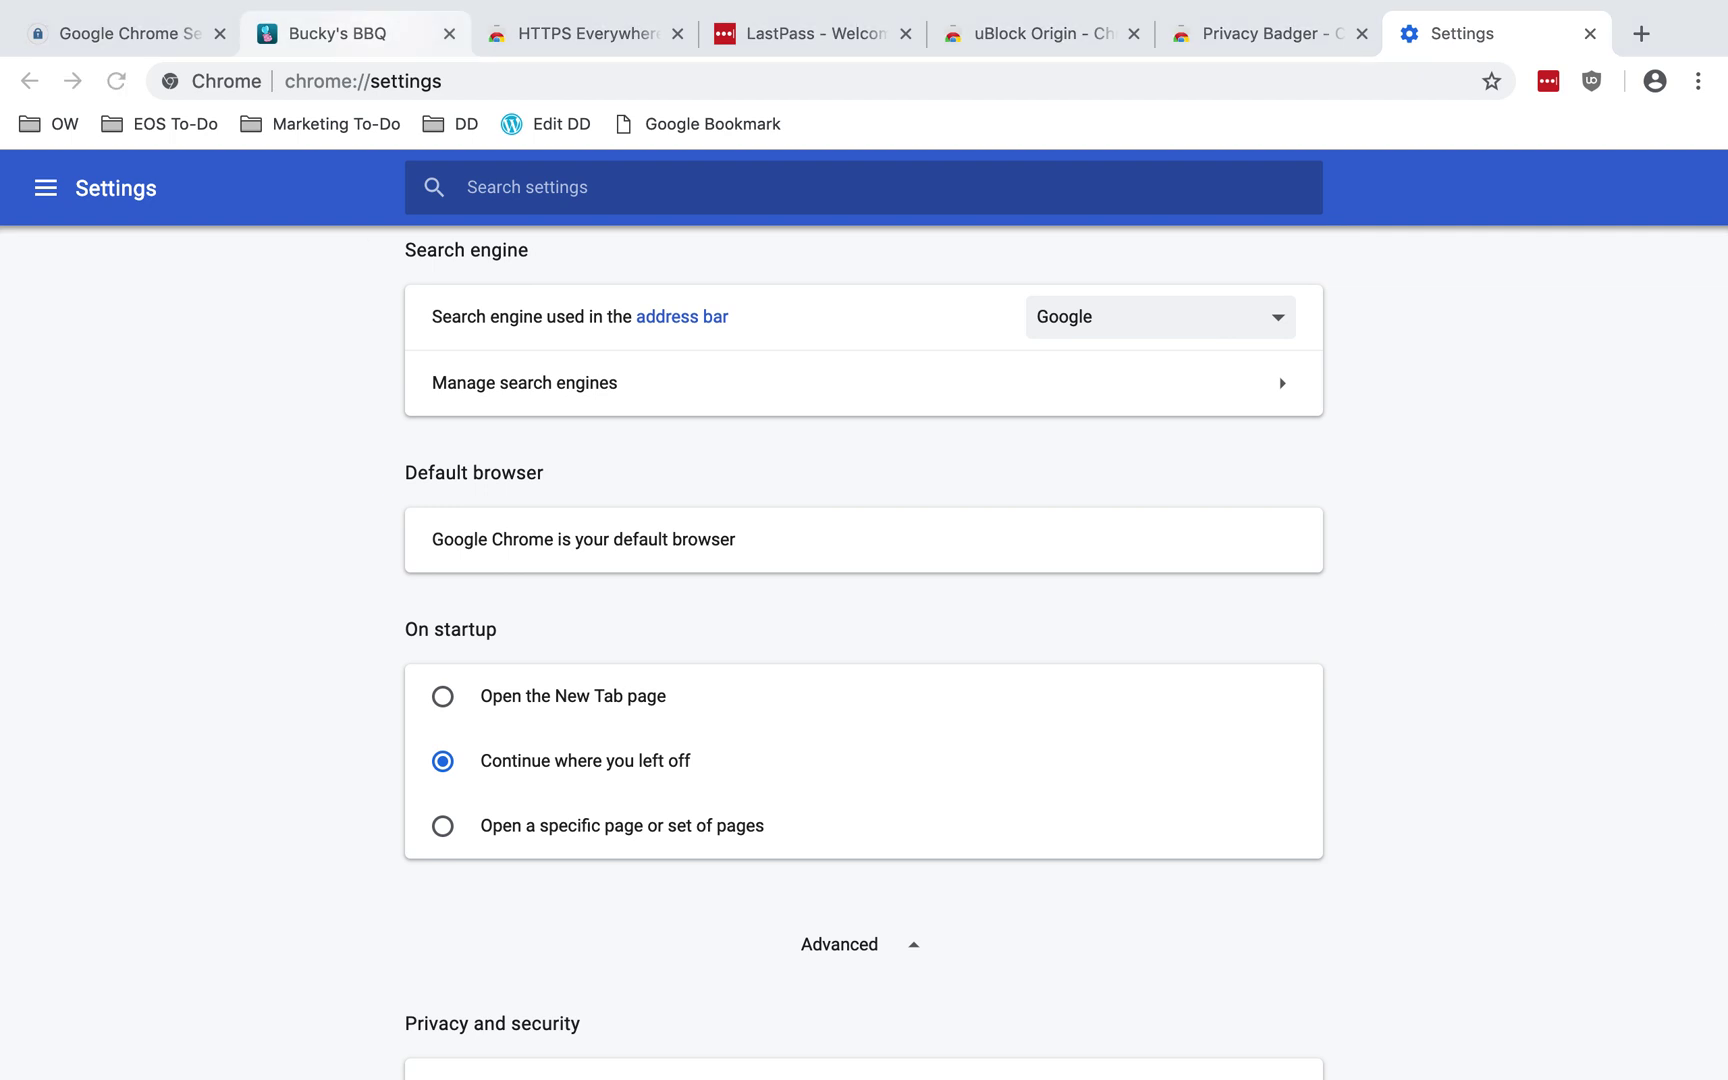
pyautogui.click(333, 340)
pyautogui.click(1279, 325)
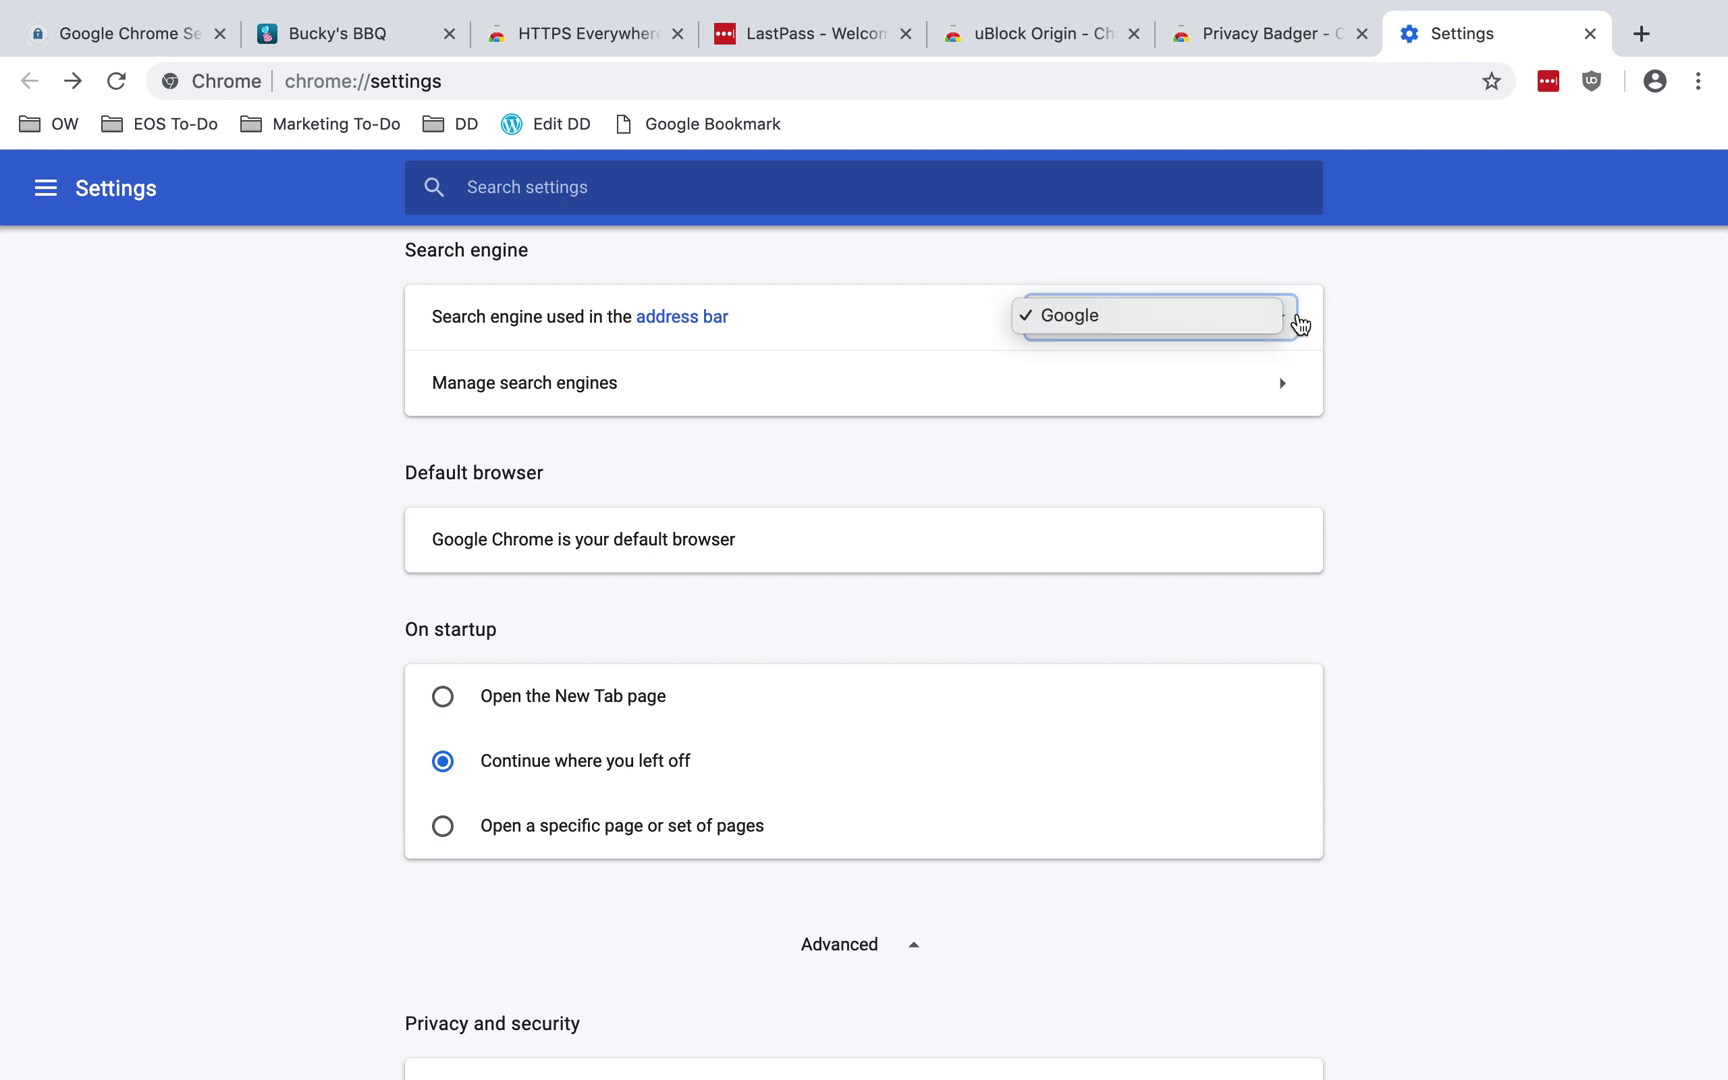
pyautogui.click(1335, 325)
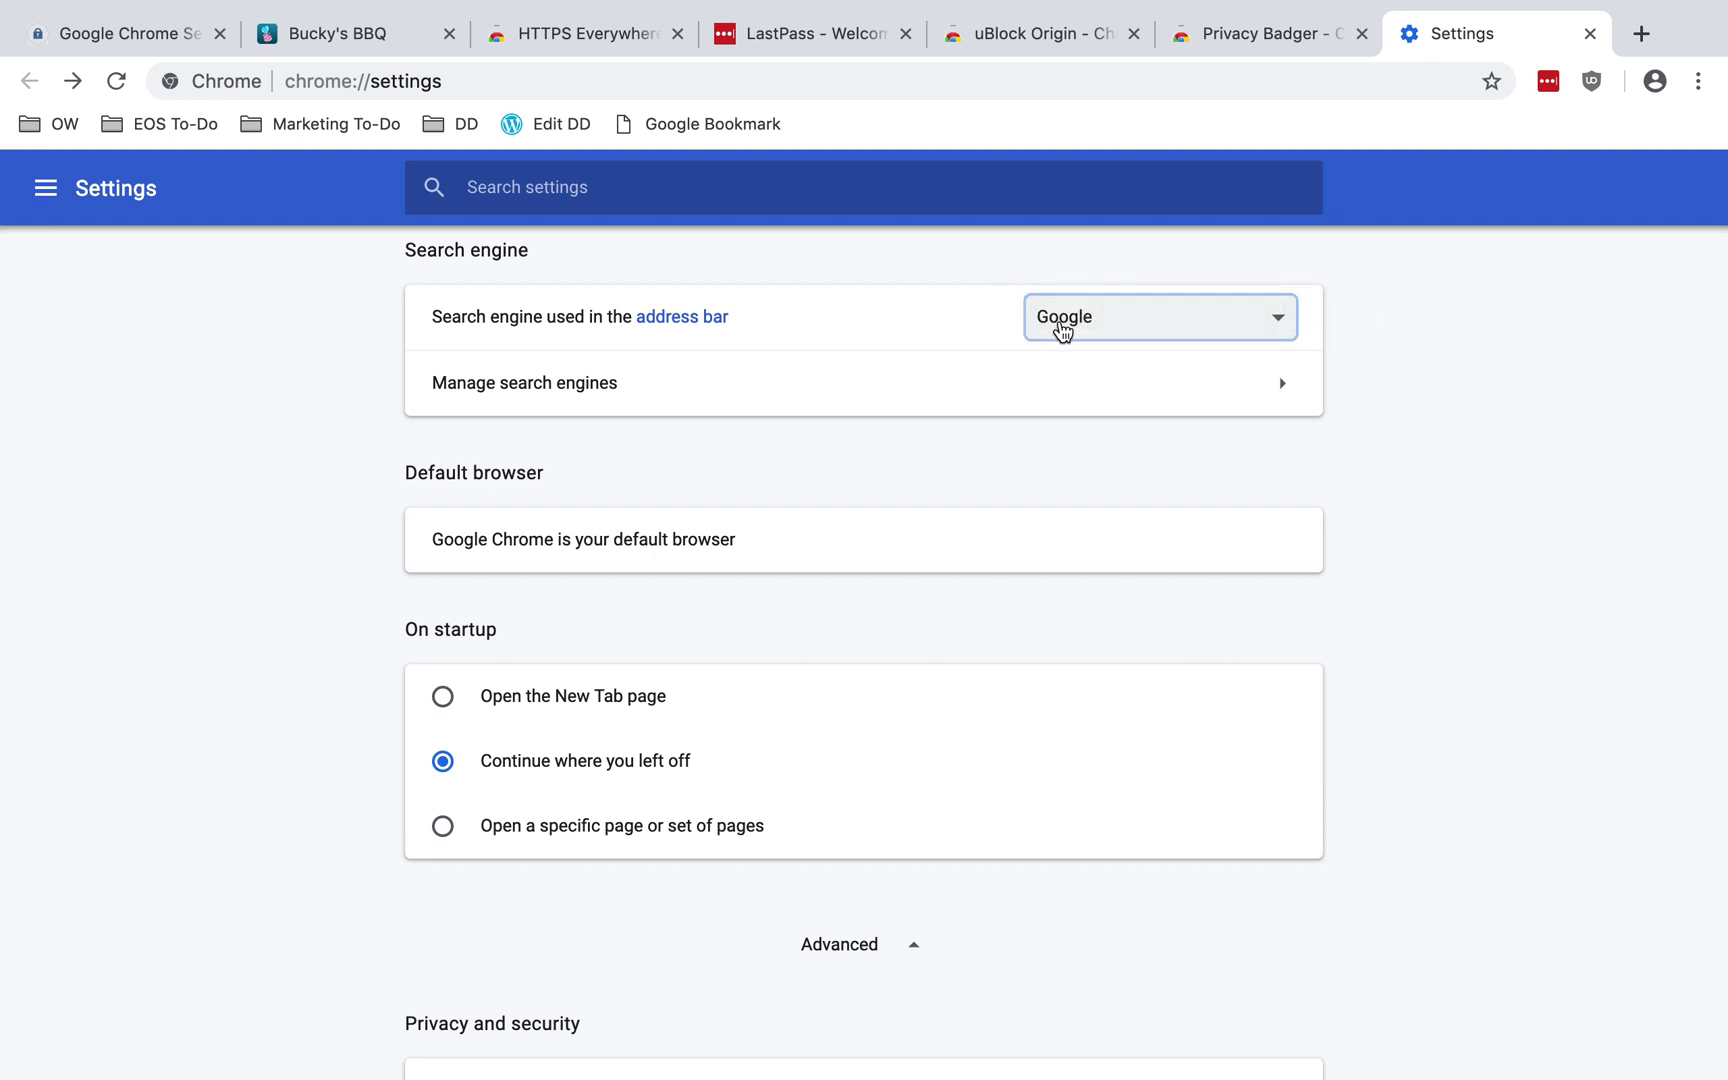
pyautogui.click(560, 395)
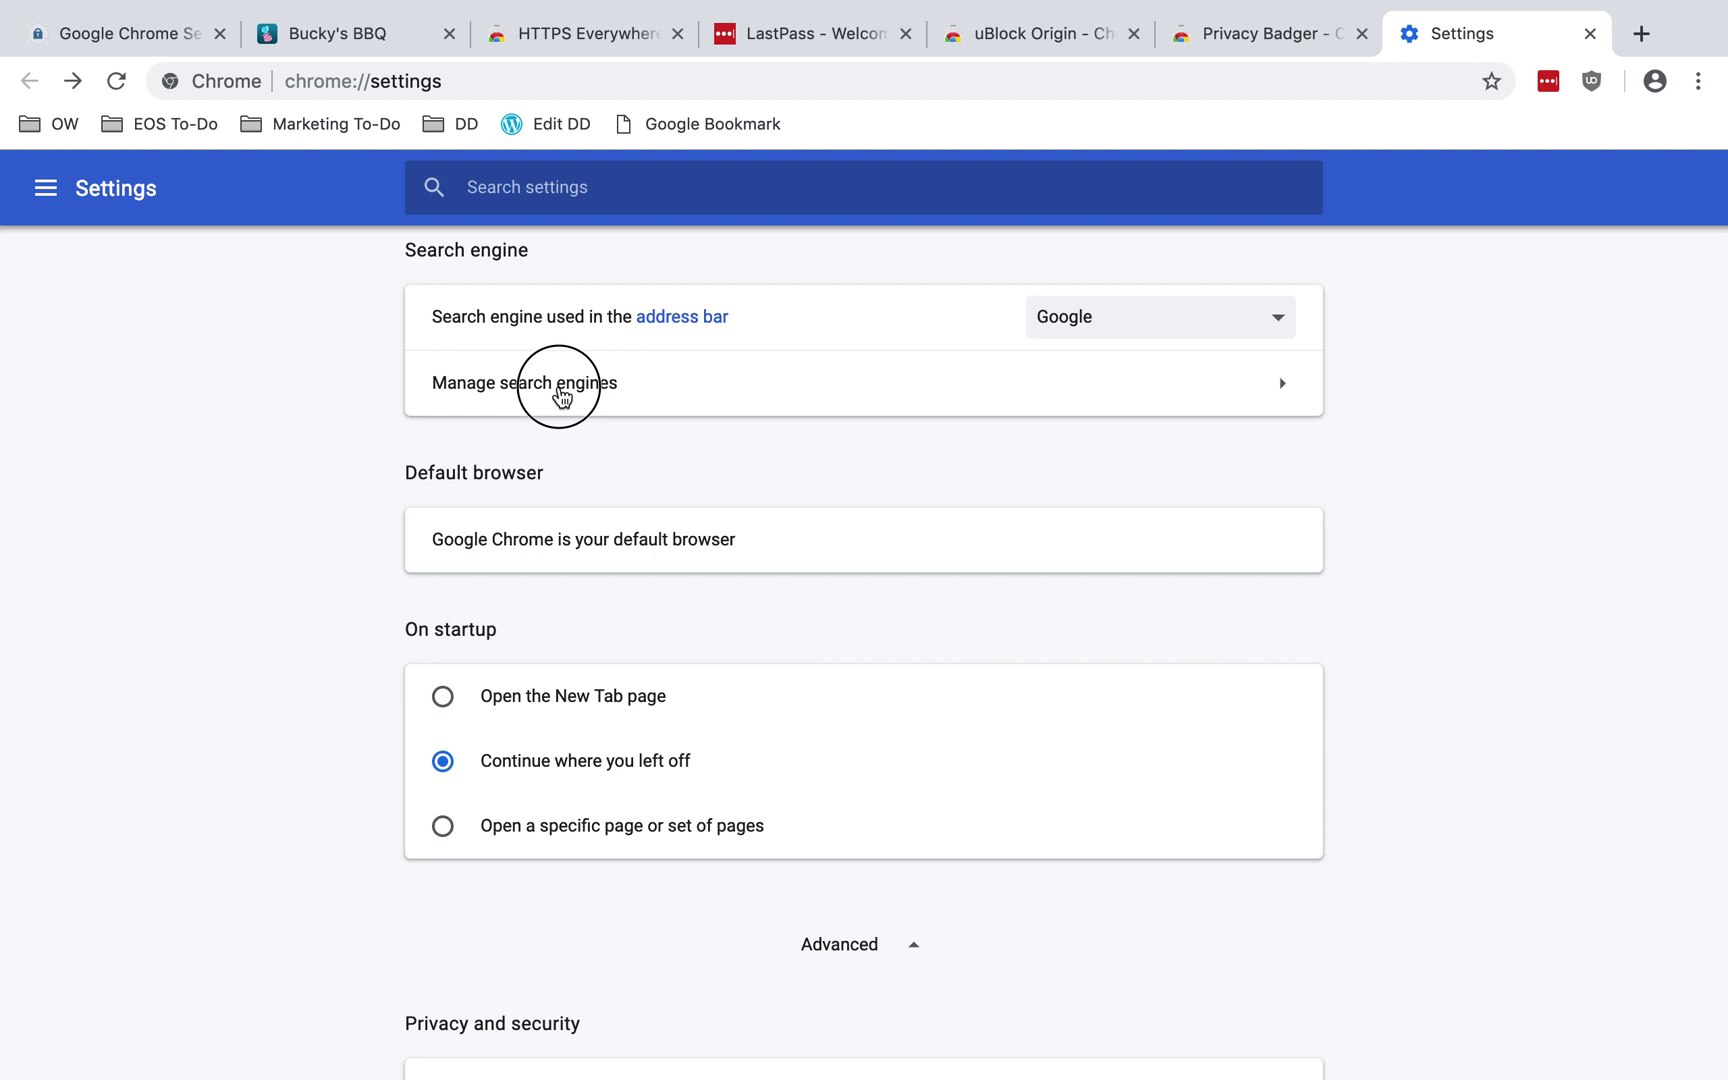
pyautogui.moveTo(562, 398); pyautogui.dragTo(652, 400)
pyautogui.click(362, 372)
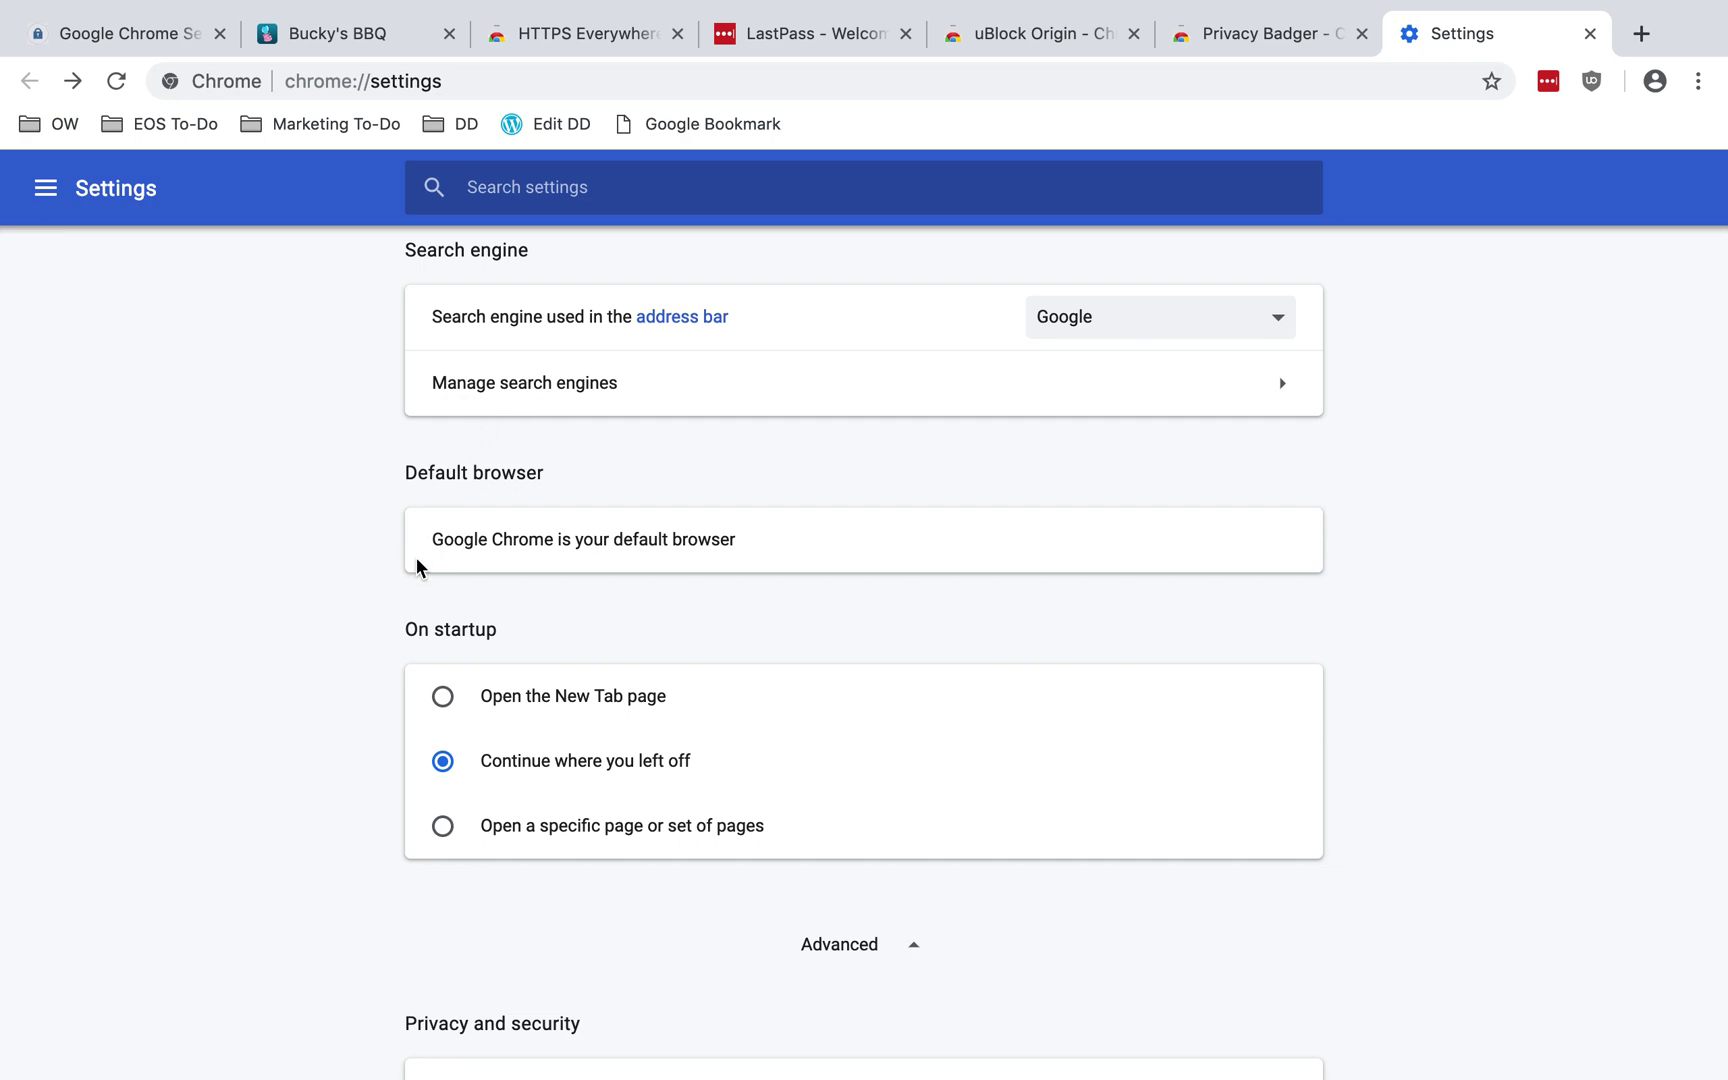
pyautogui.scroll(-3, 416, 562)
# Step: Scroll down through the Privacy and security options to review sign-in, prediction, Safe Browsing and Do Not Track
pyautogui.scroll(-4, 416, 558)
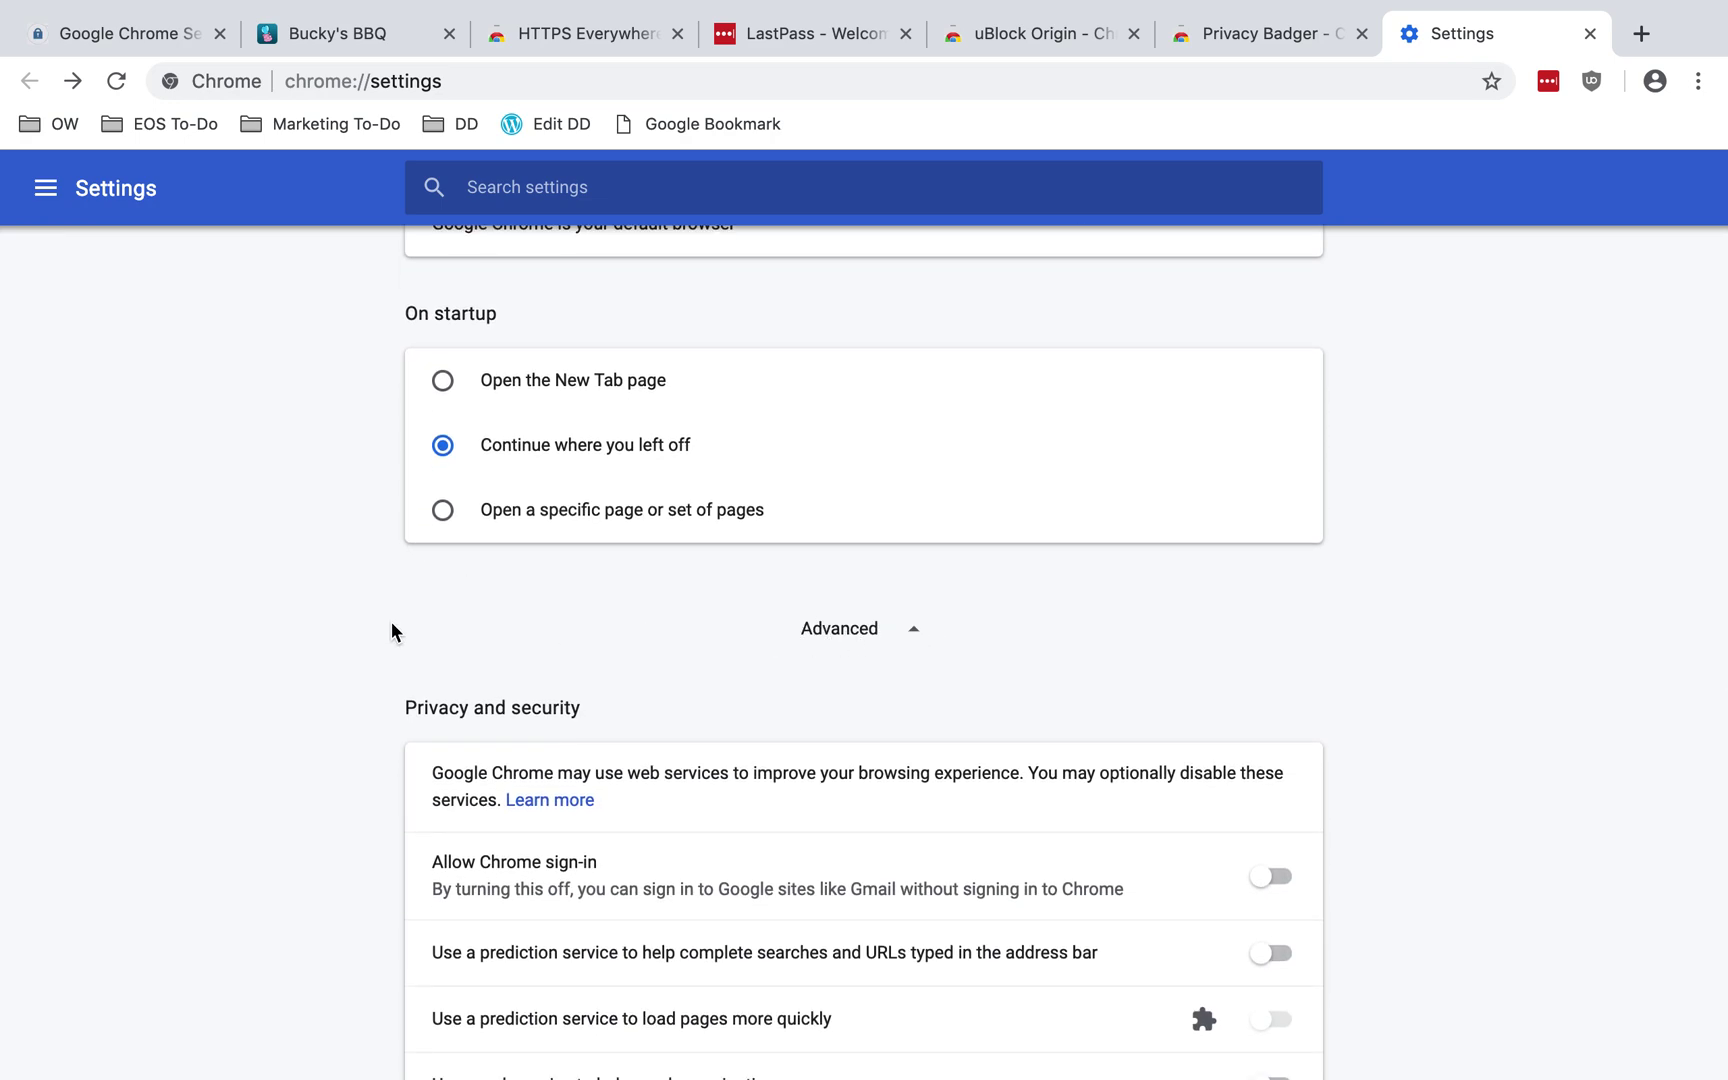
pyautogui.scroll(-8, 392, 625)
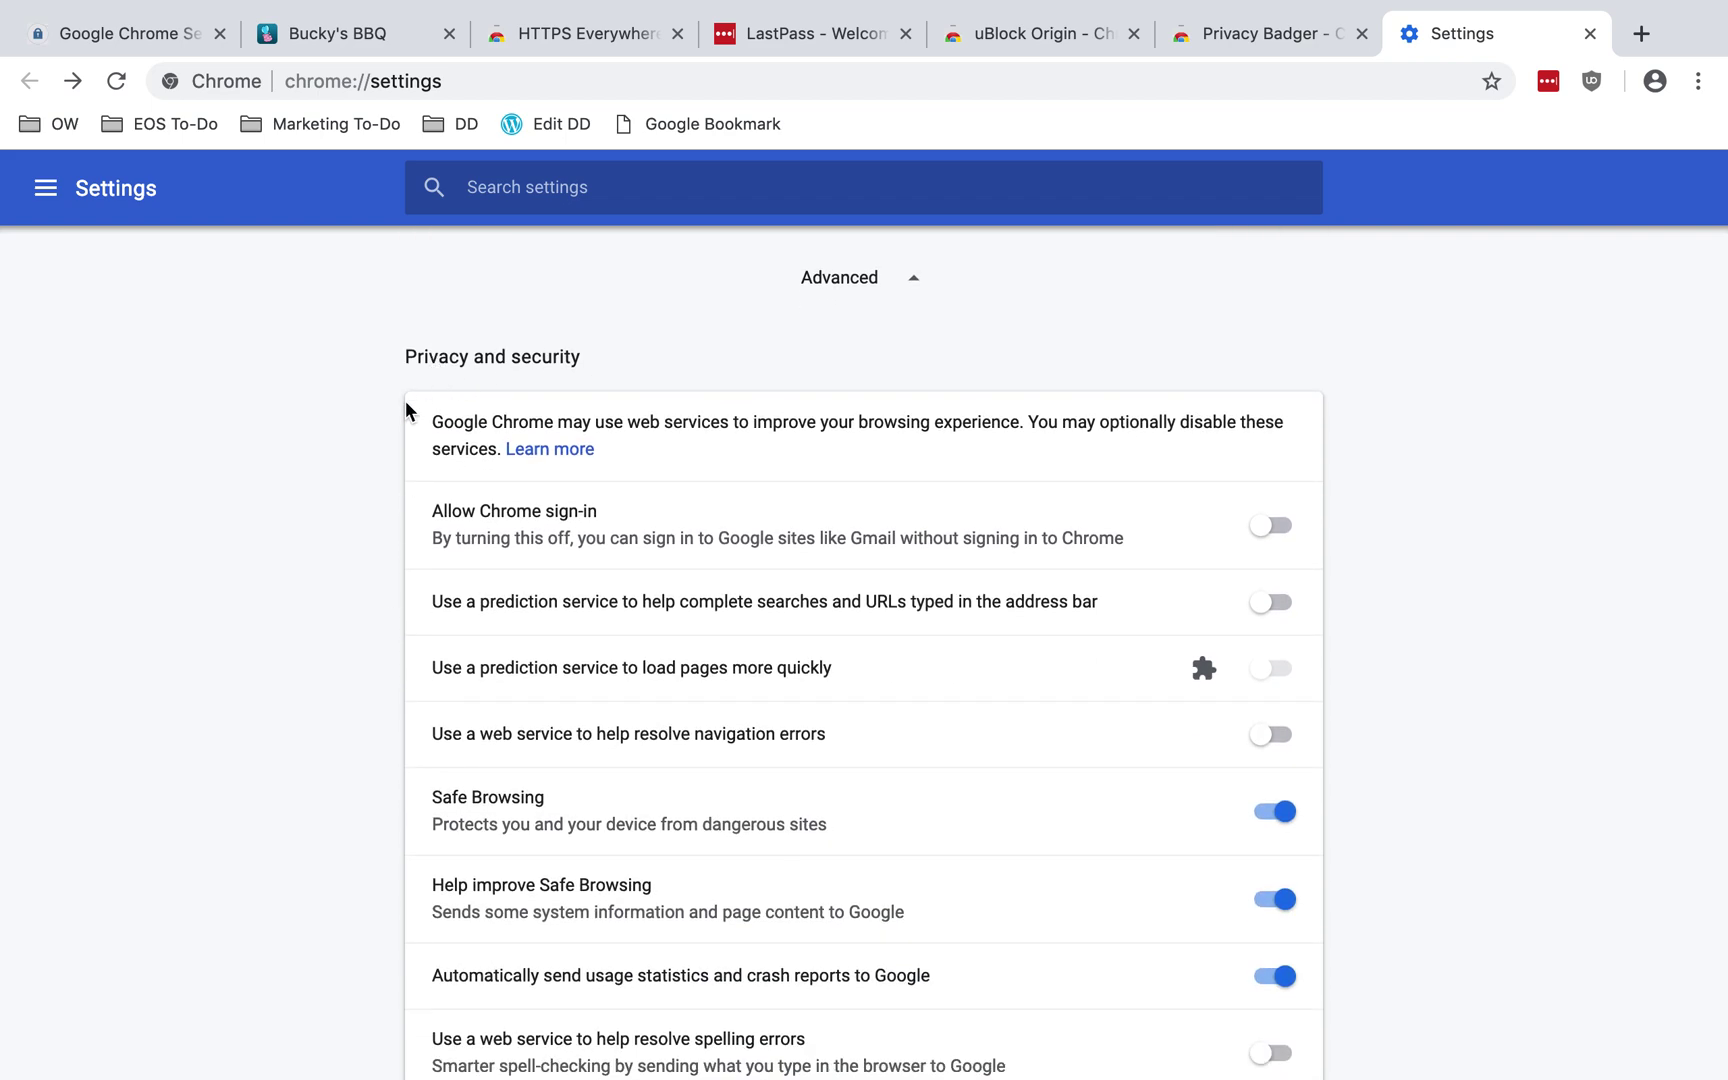
pyautogui.scroll(-3, 405, 405)
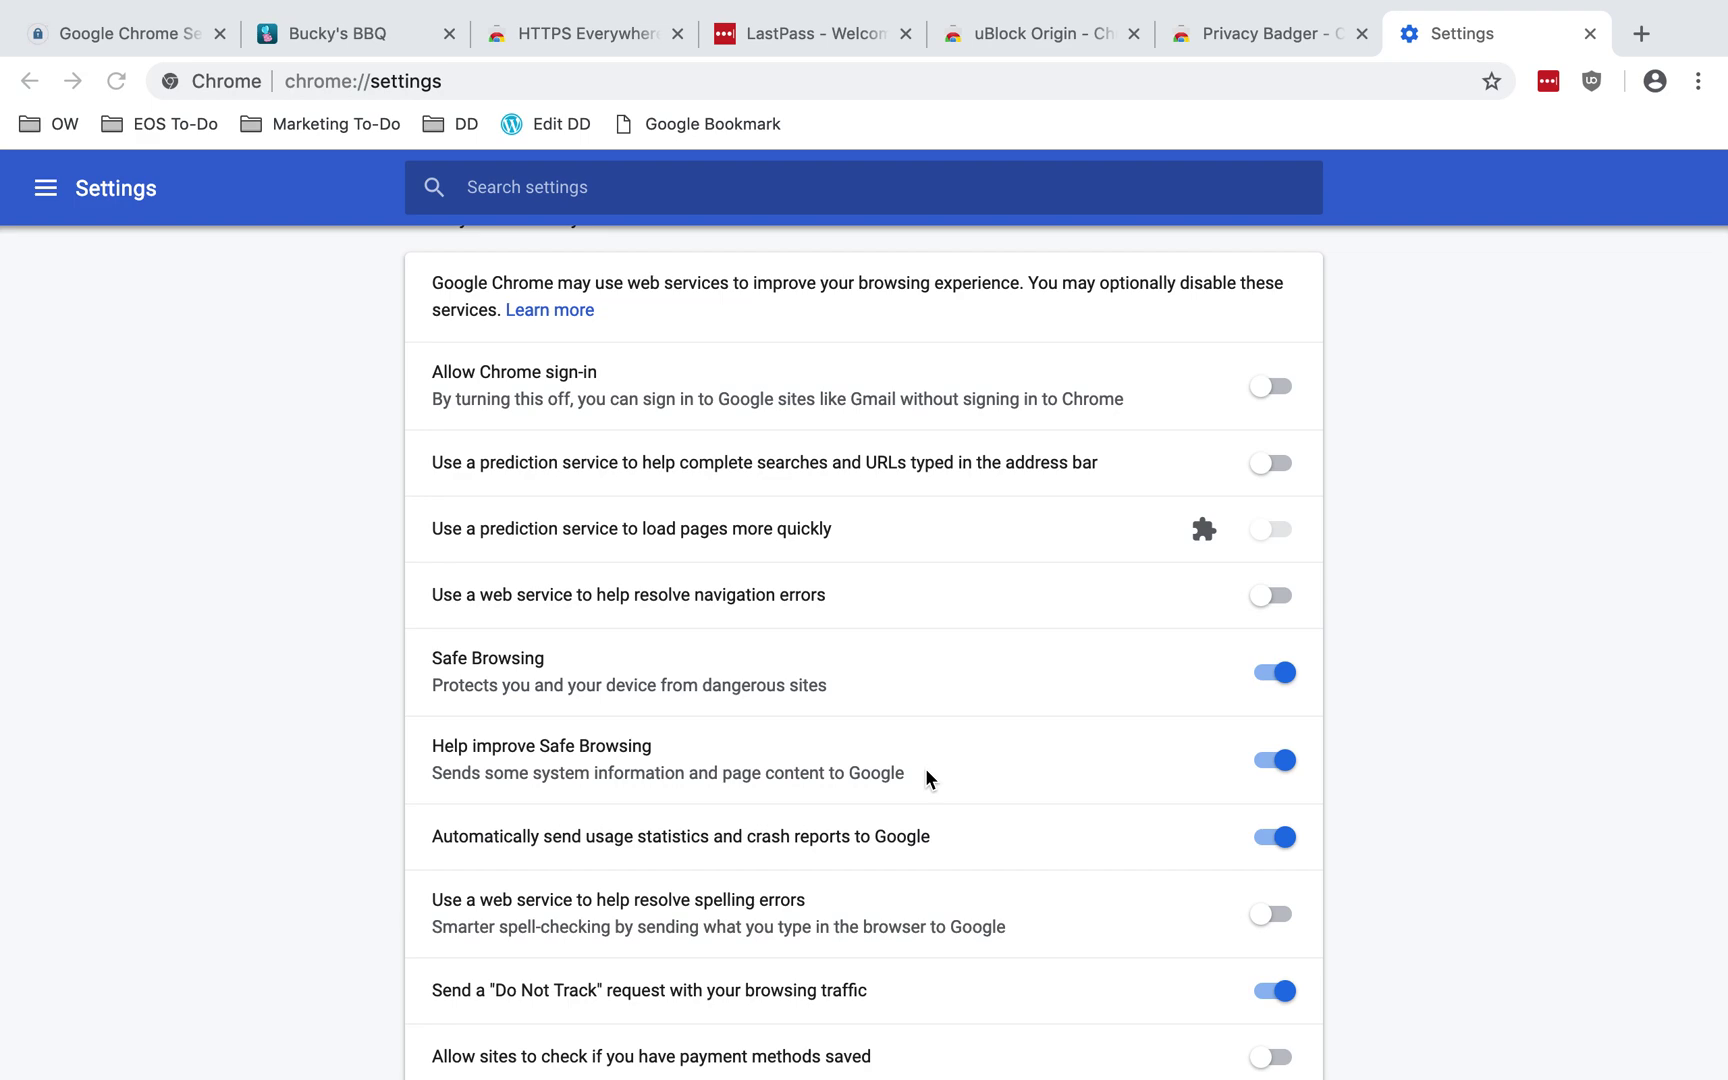
pyautogui.scroll(-5, 559, 832)
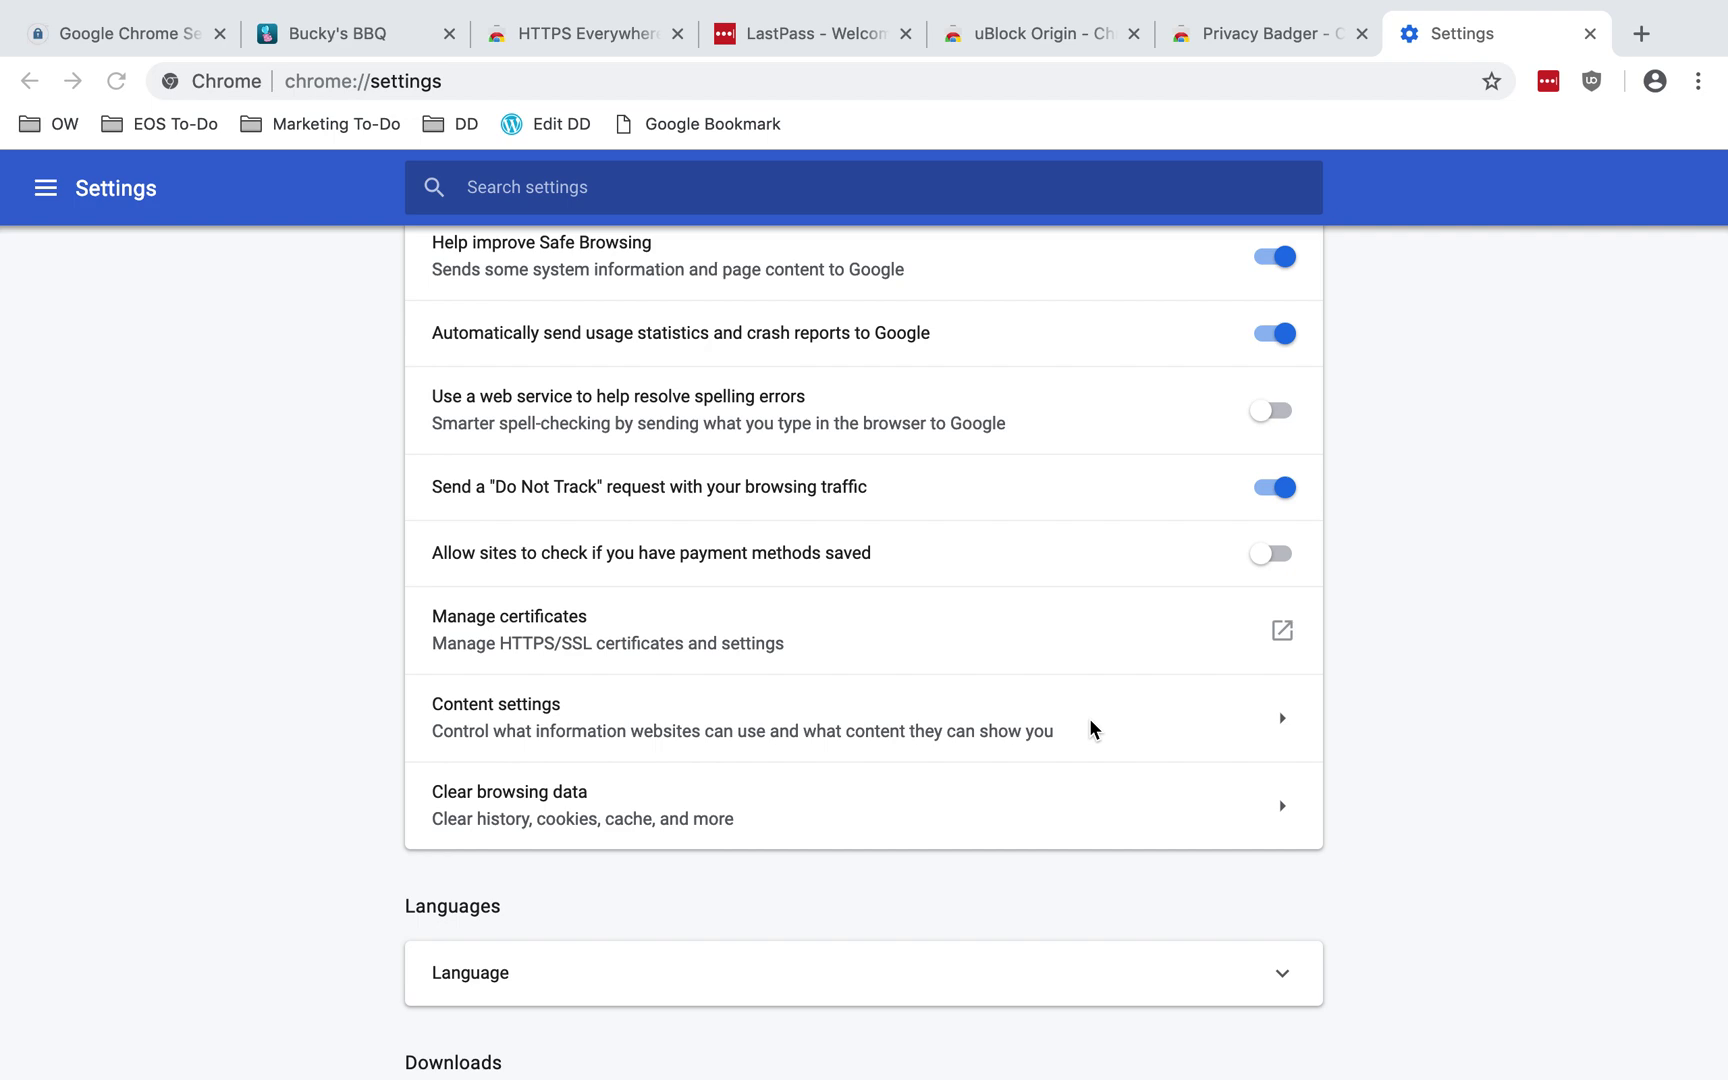
# Step: Go to Content settings and open the Cookies page, where third-party cookies are blocked
pyautogui.click(1274, 723)
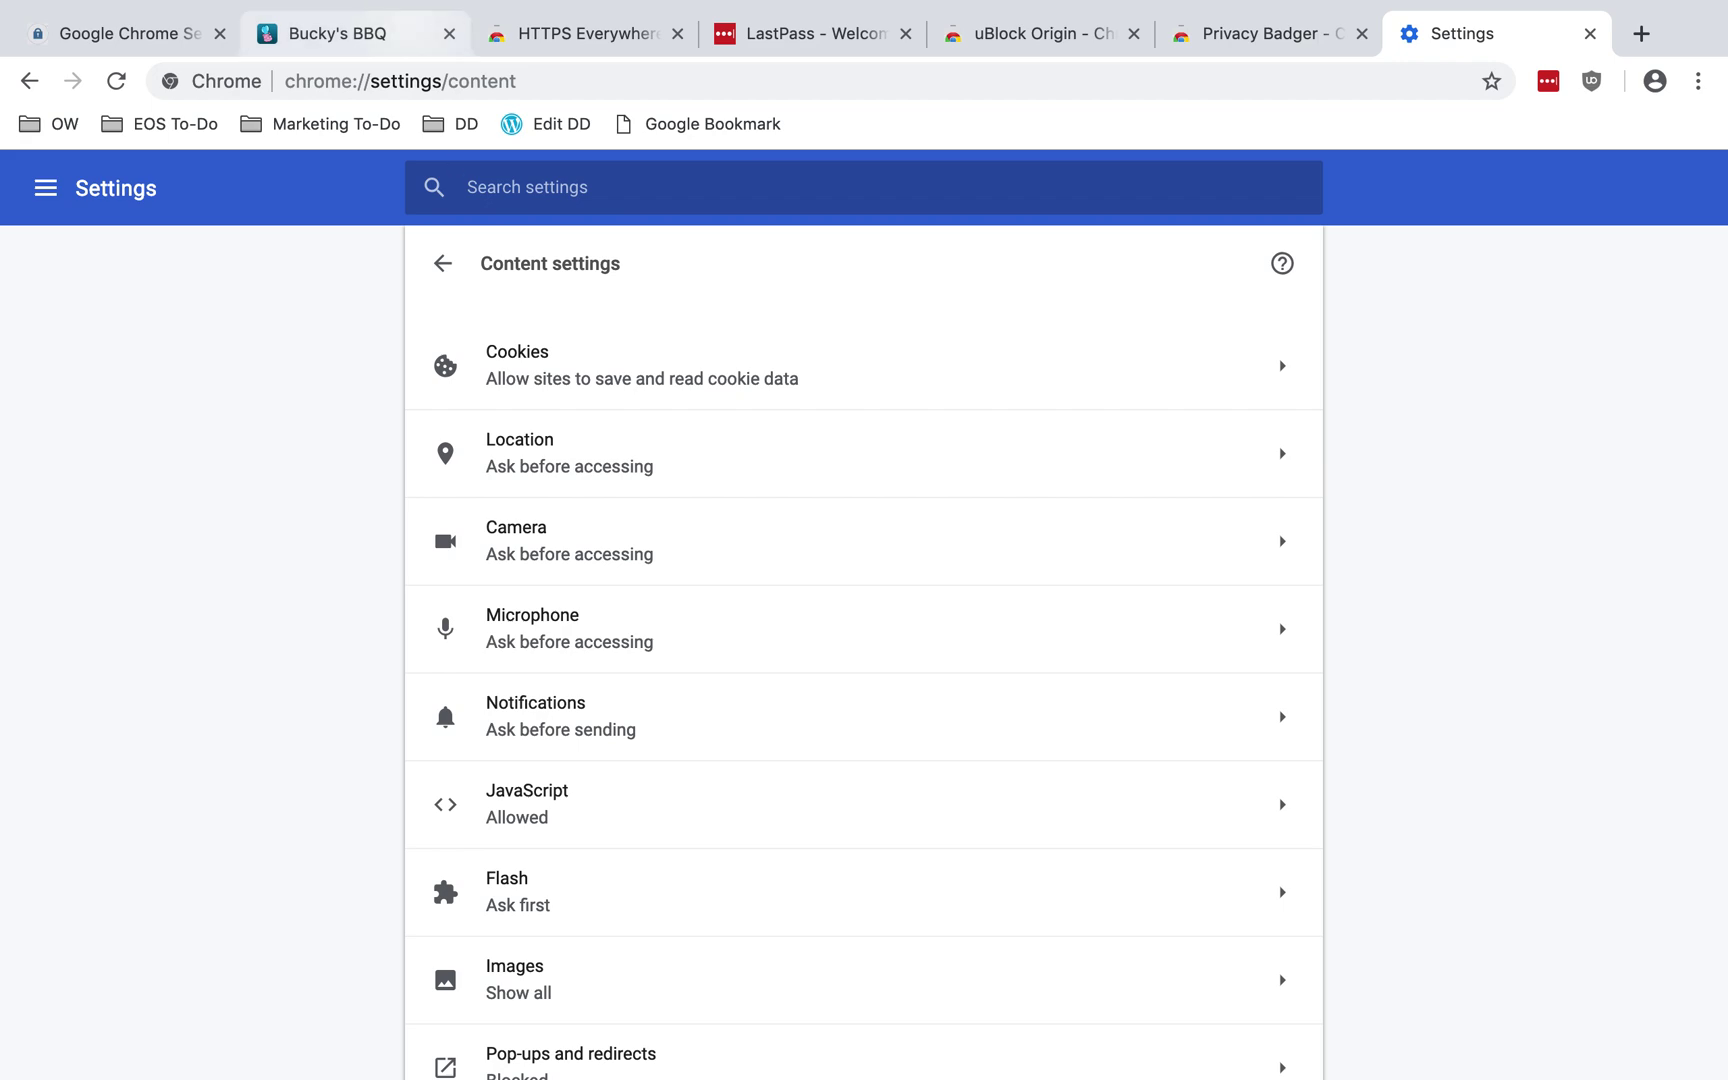
pyautogui.click(655, 378)
pyautogui.click(751, 378)
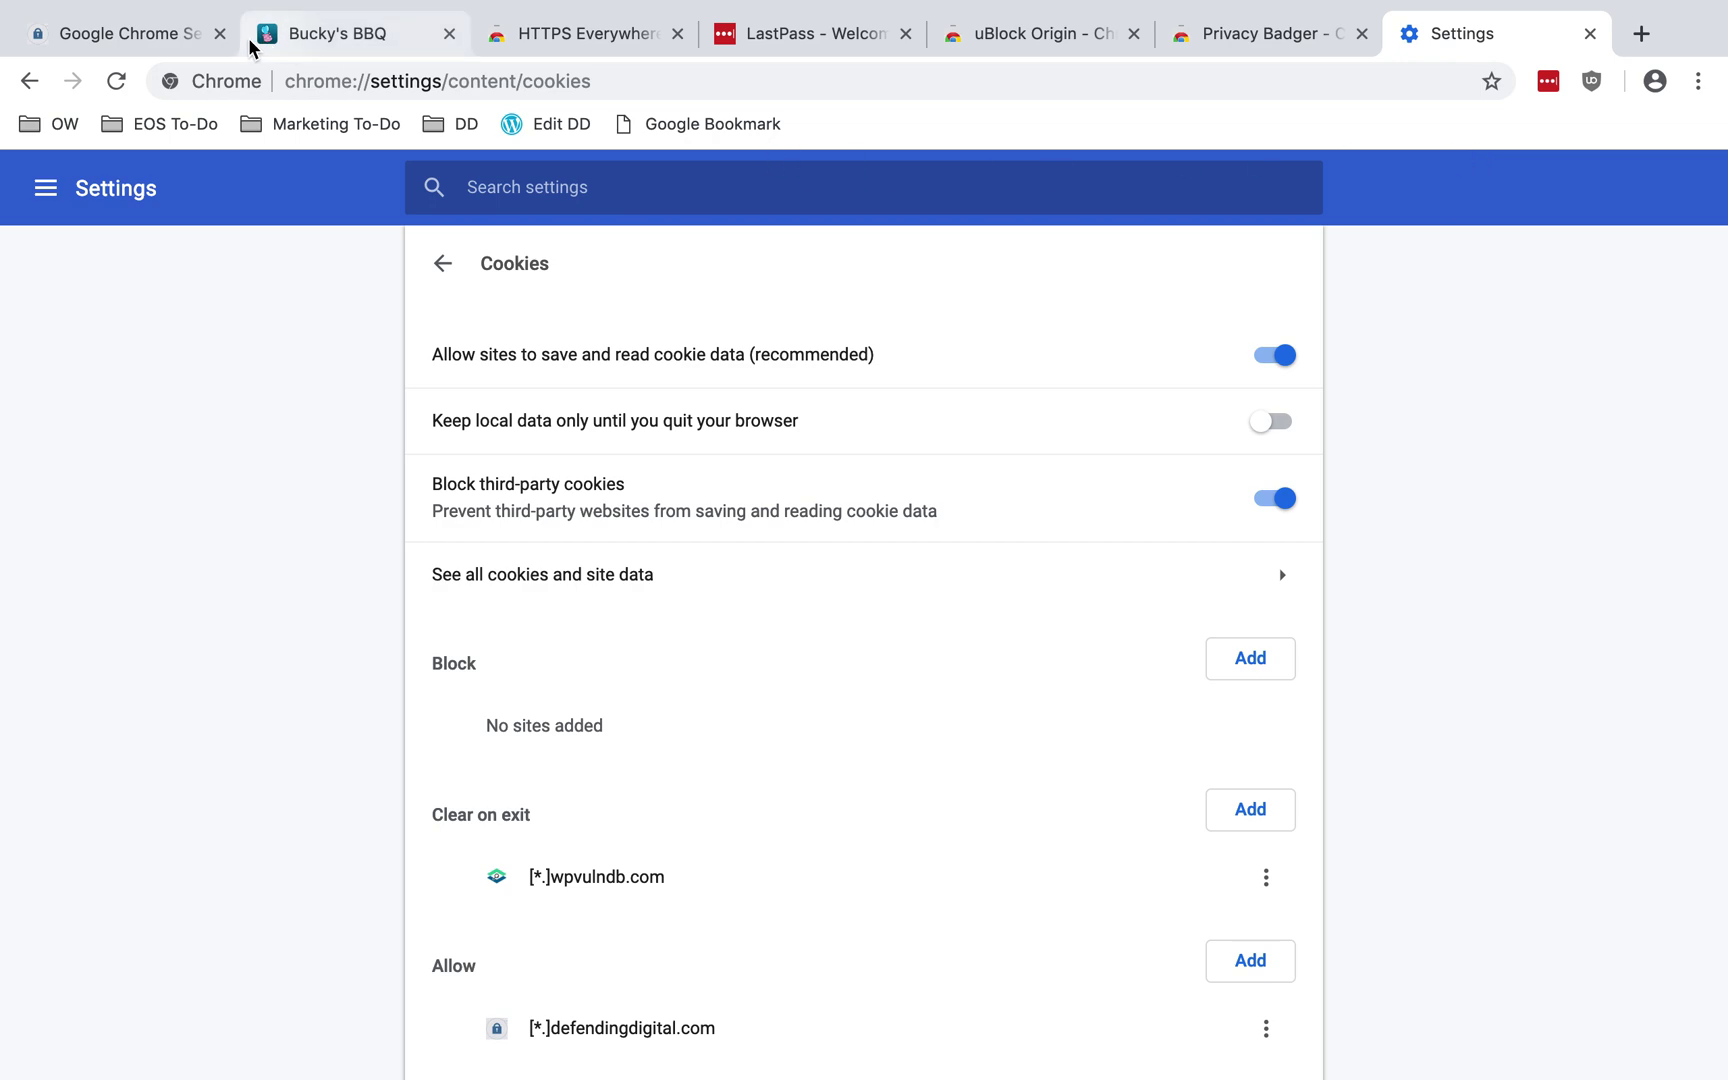
# Step: Check the blocked-cookies notice in the Bucky's BBQ tab's address bar
pyautogui.click(342, 36)
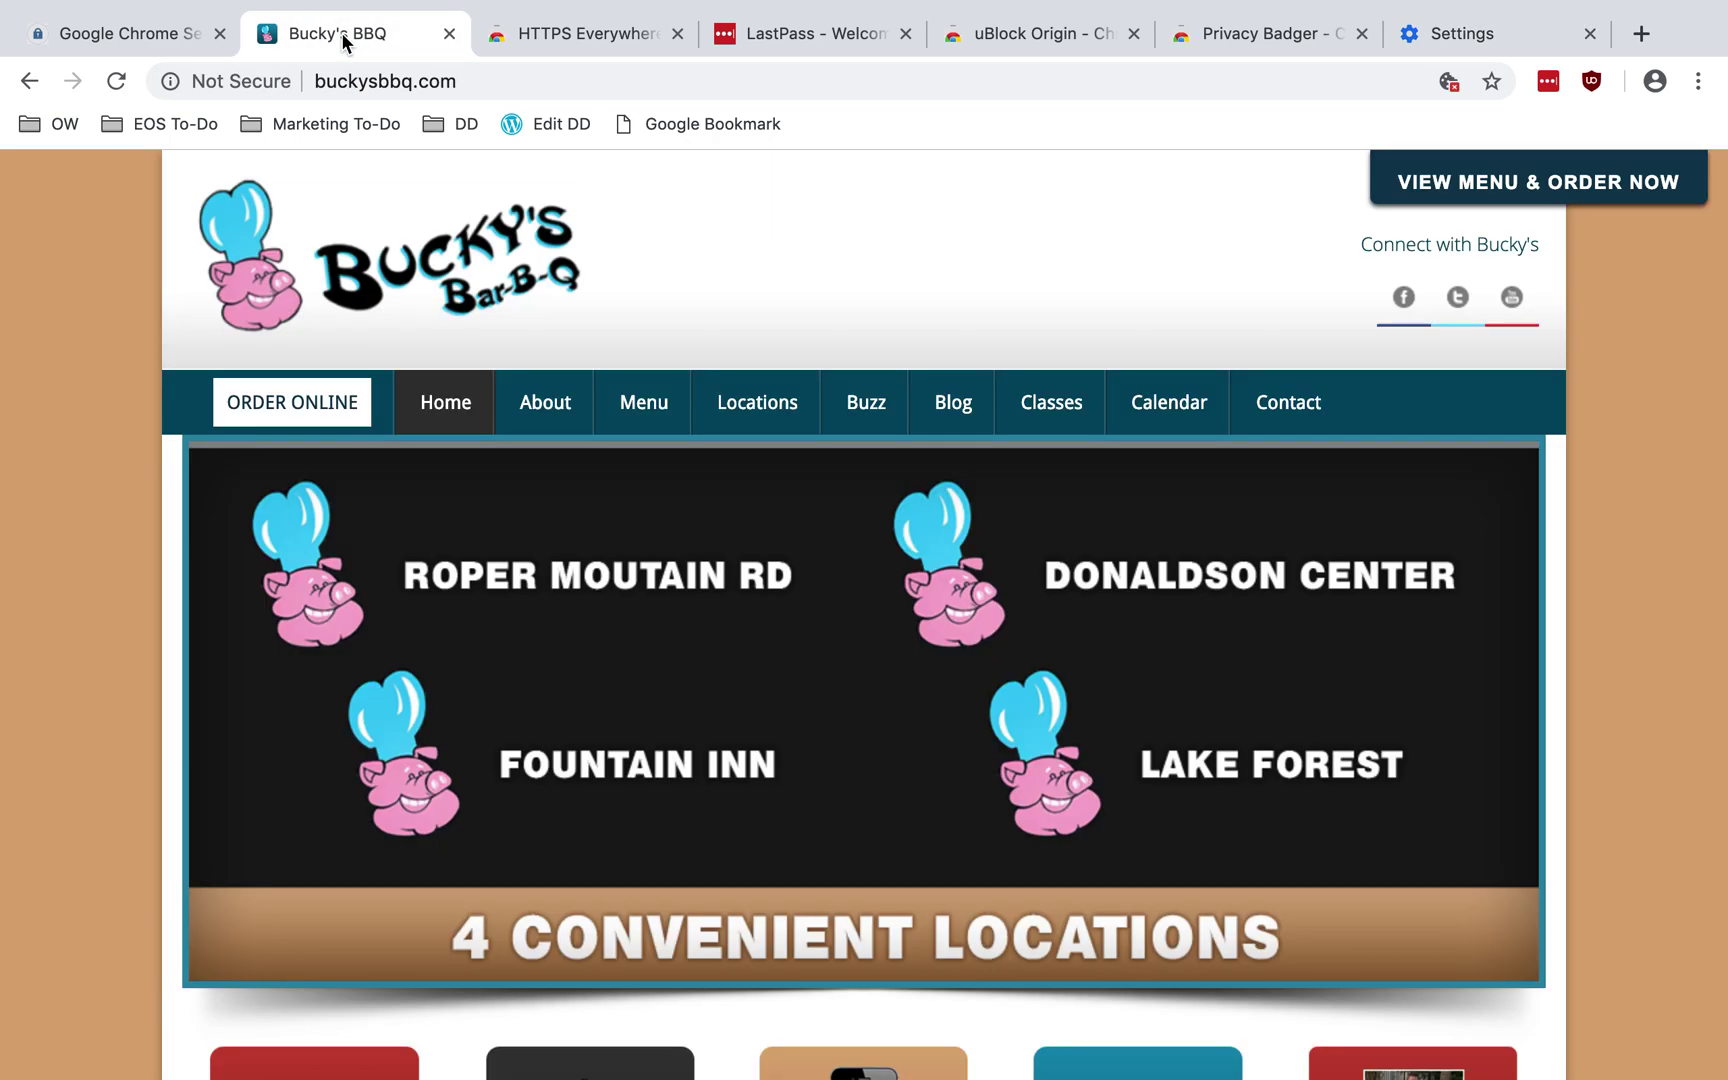
pyautogui.click(1457, 86)
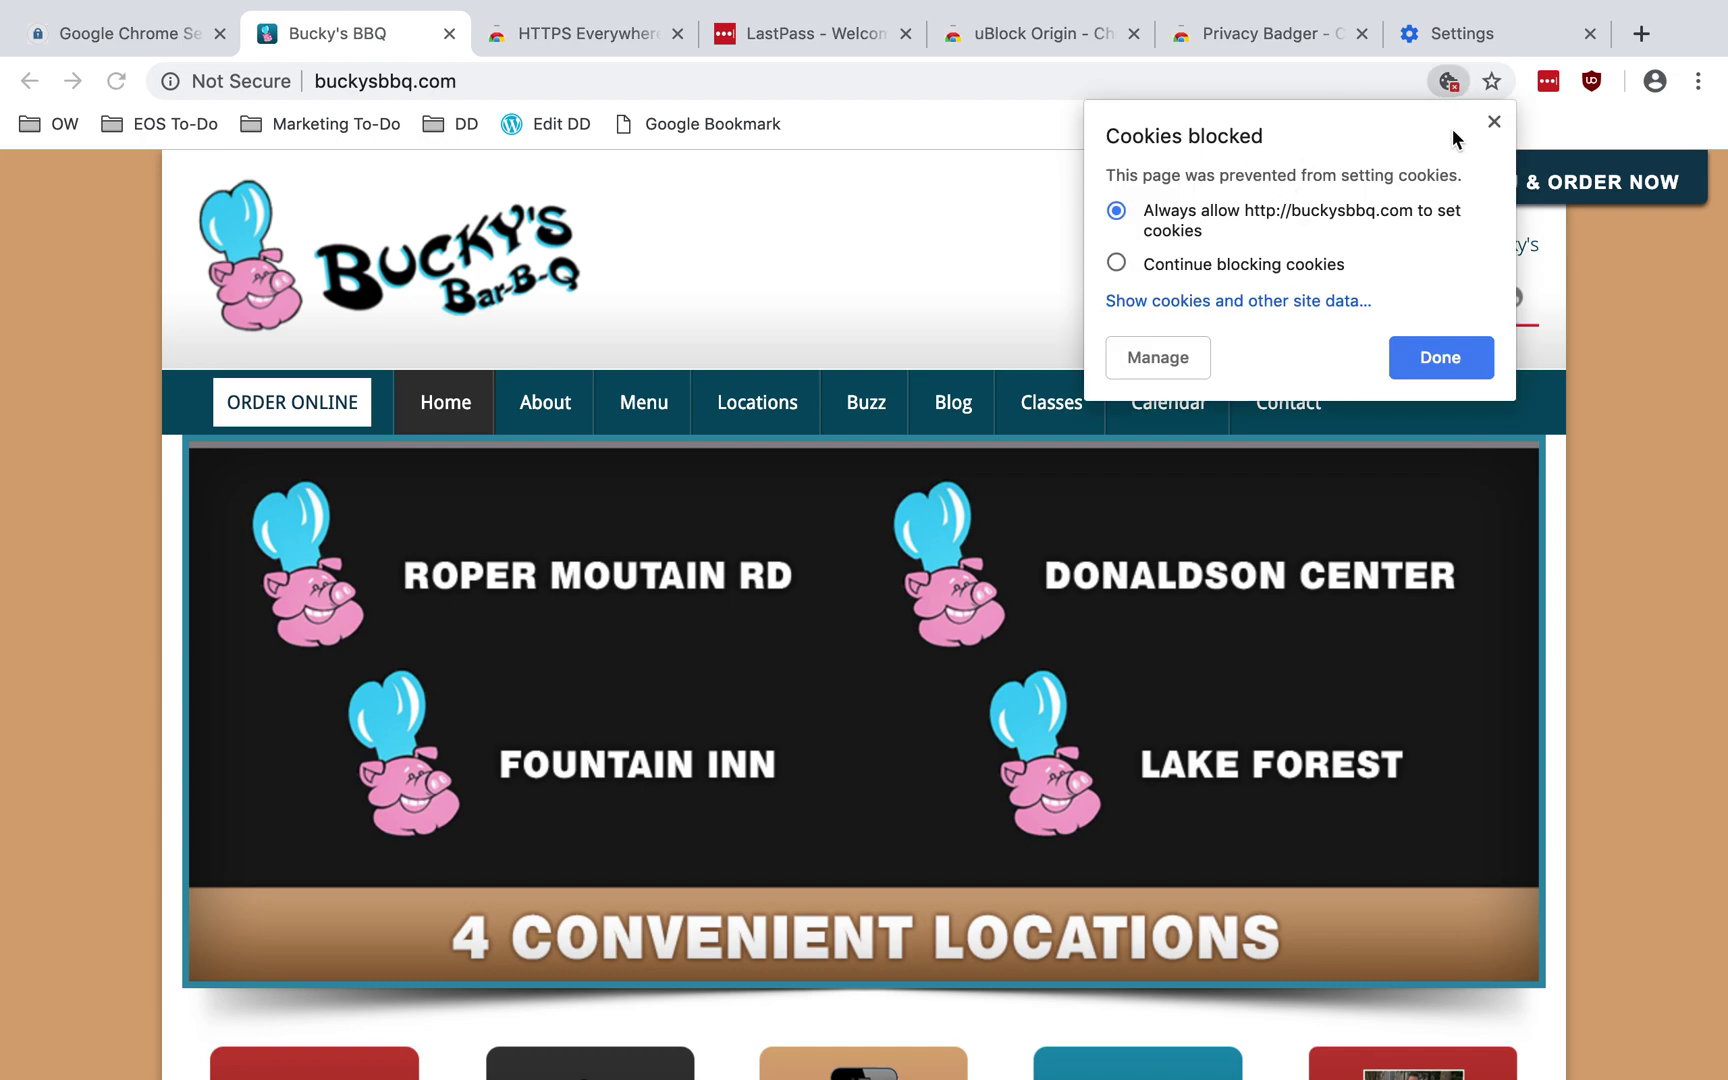
pyautogui.click(1459, 80)
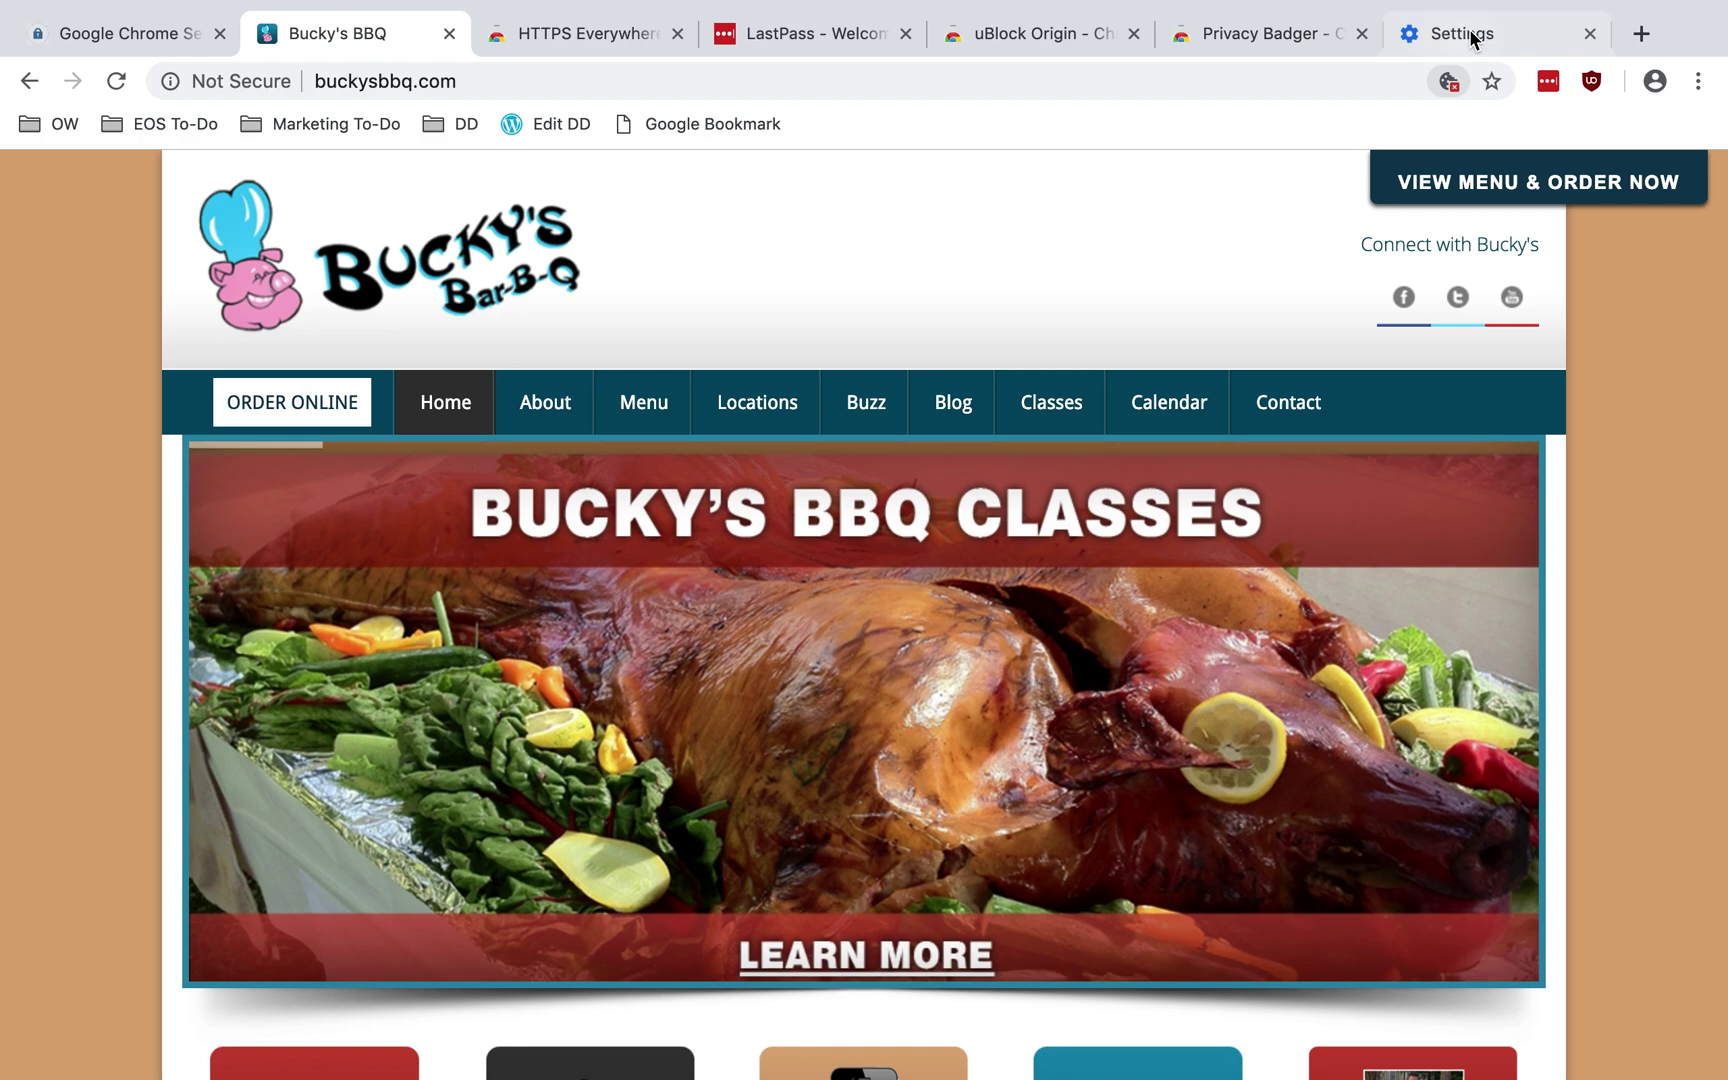
pyautogui.click(1470, 33)
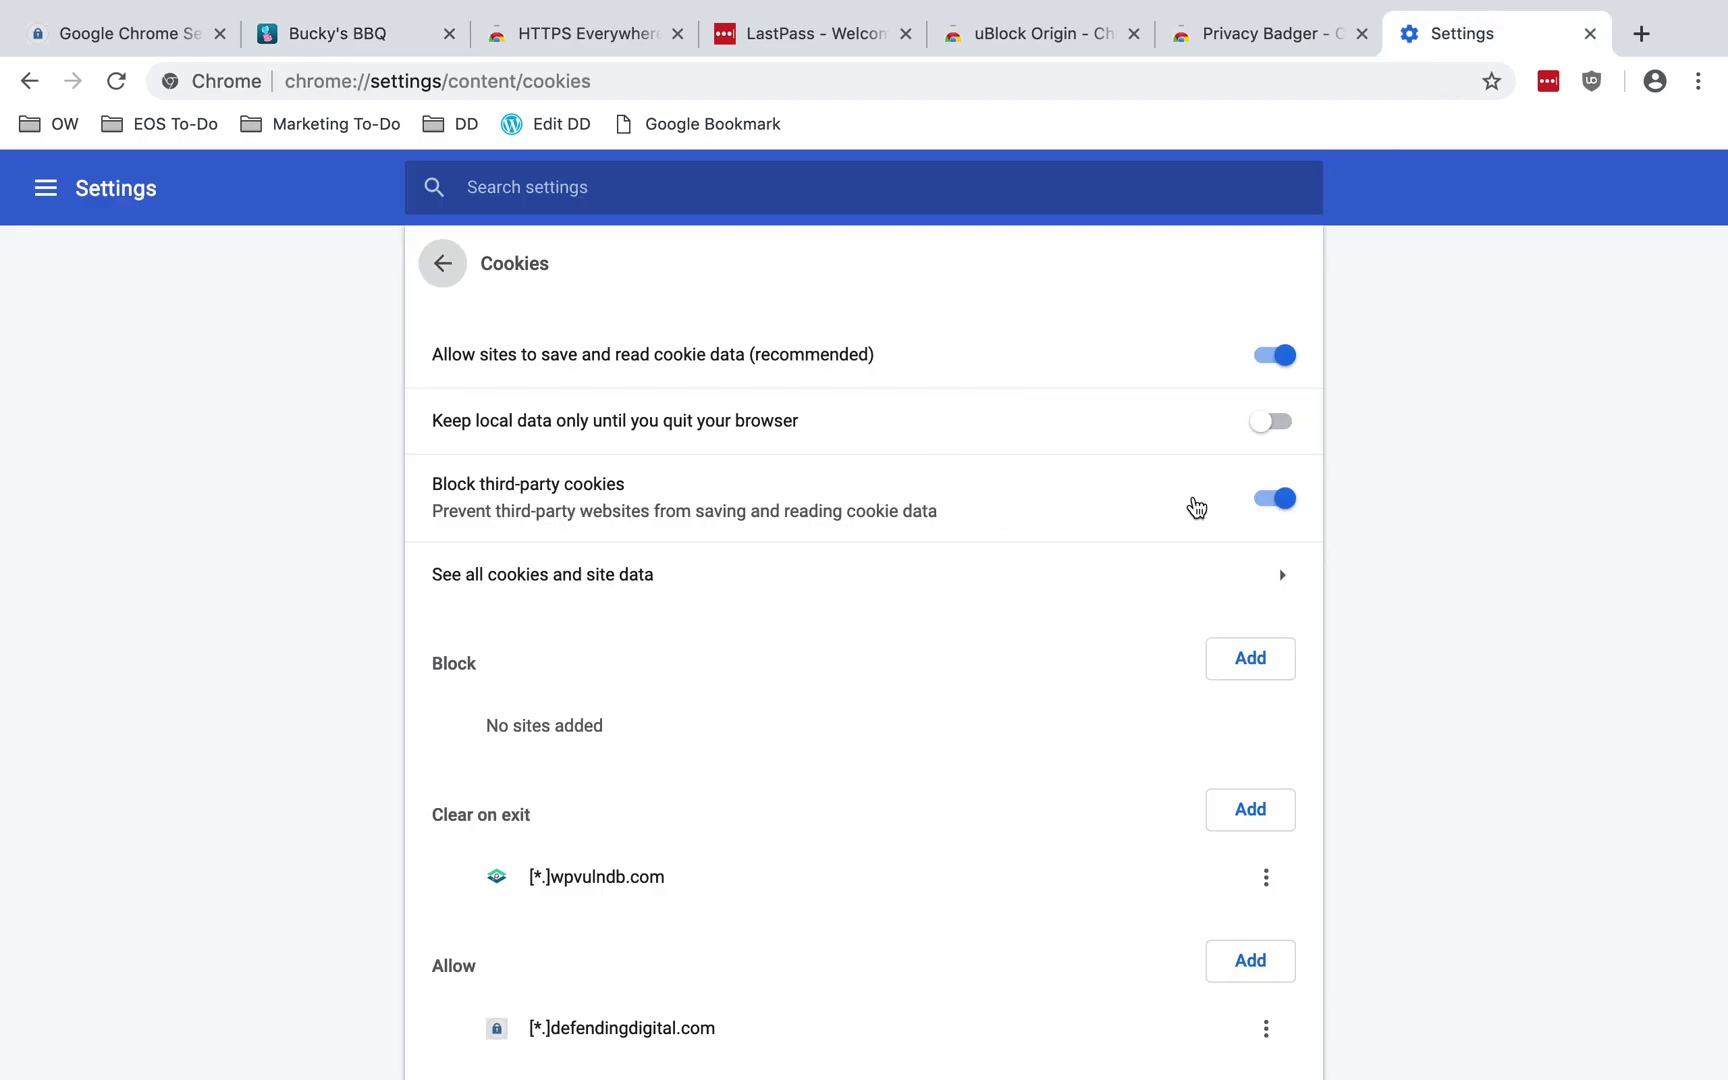
pyautogui.click(412, 40)
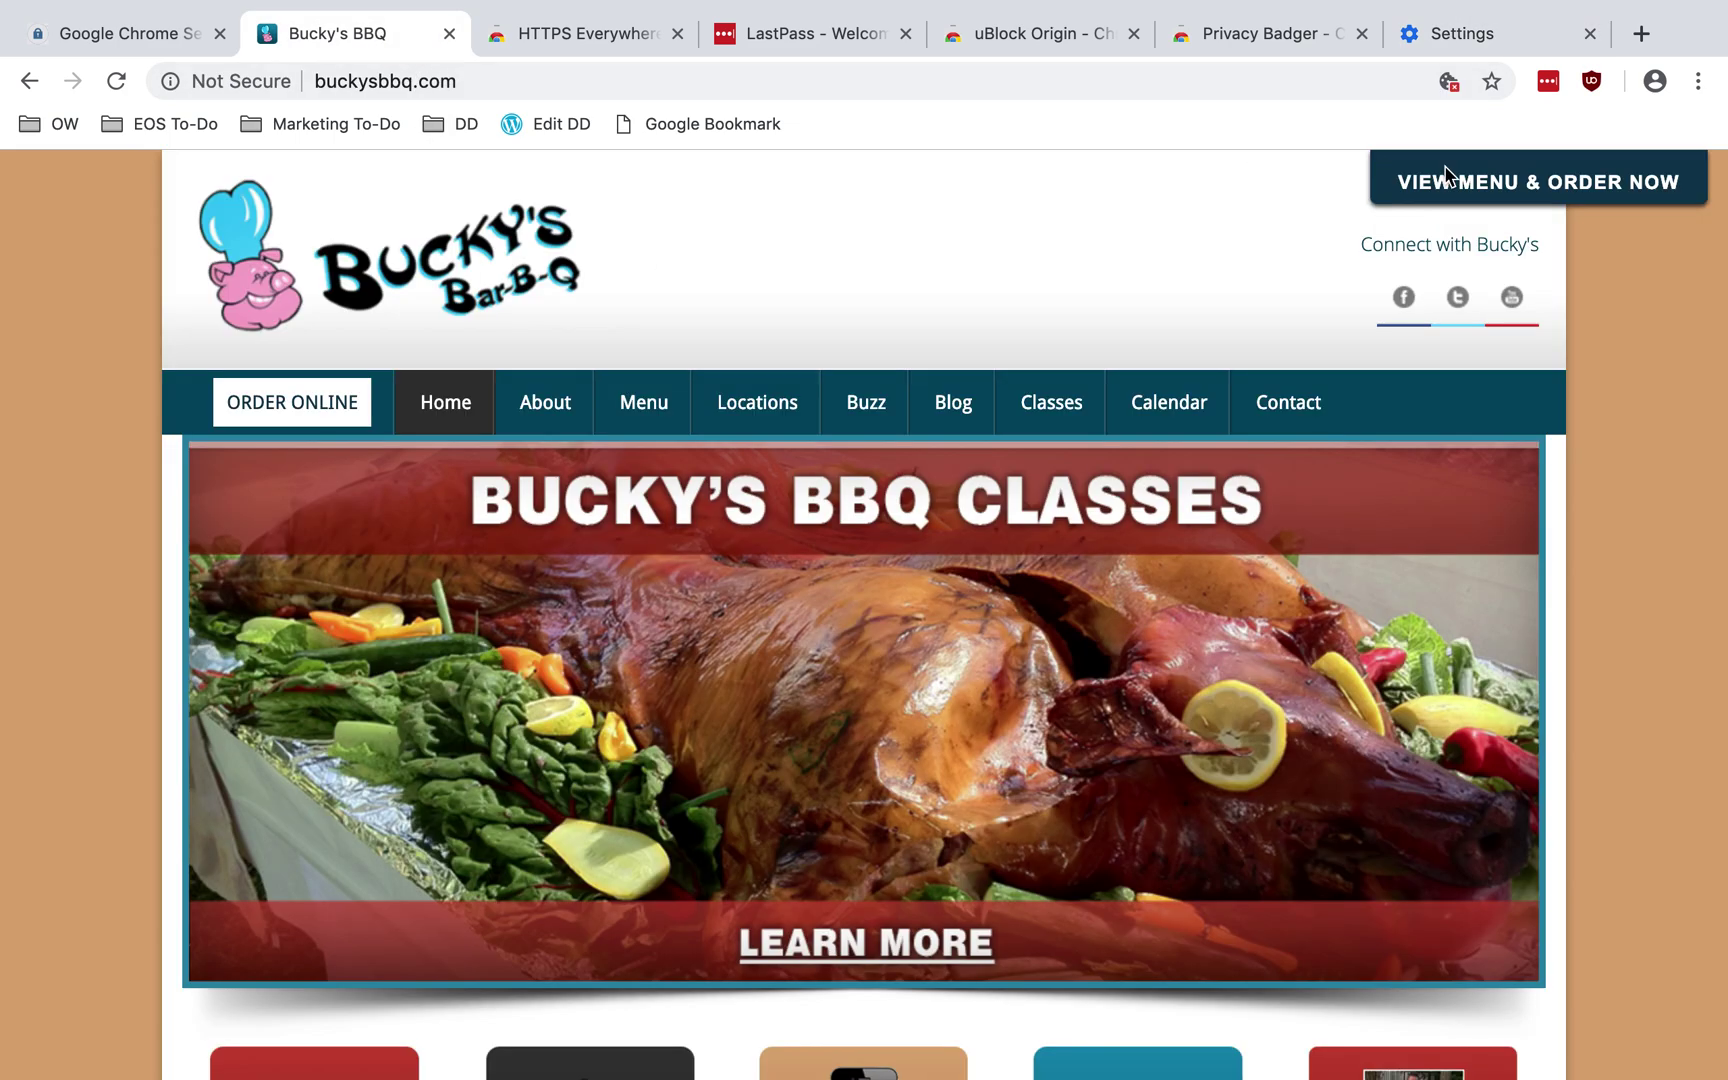
# Step: View the site's blocked cookies (doubleclick.net, facebook.com, youtube.com), then close the list
pyautogui.click(1450, 81)
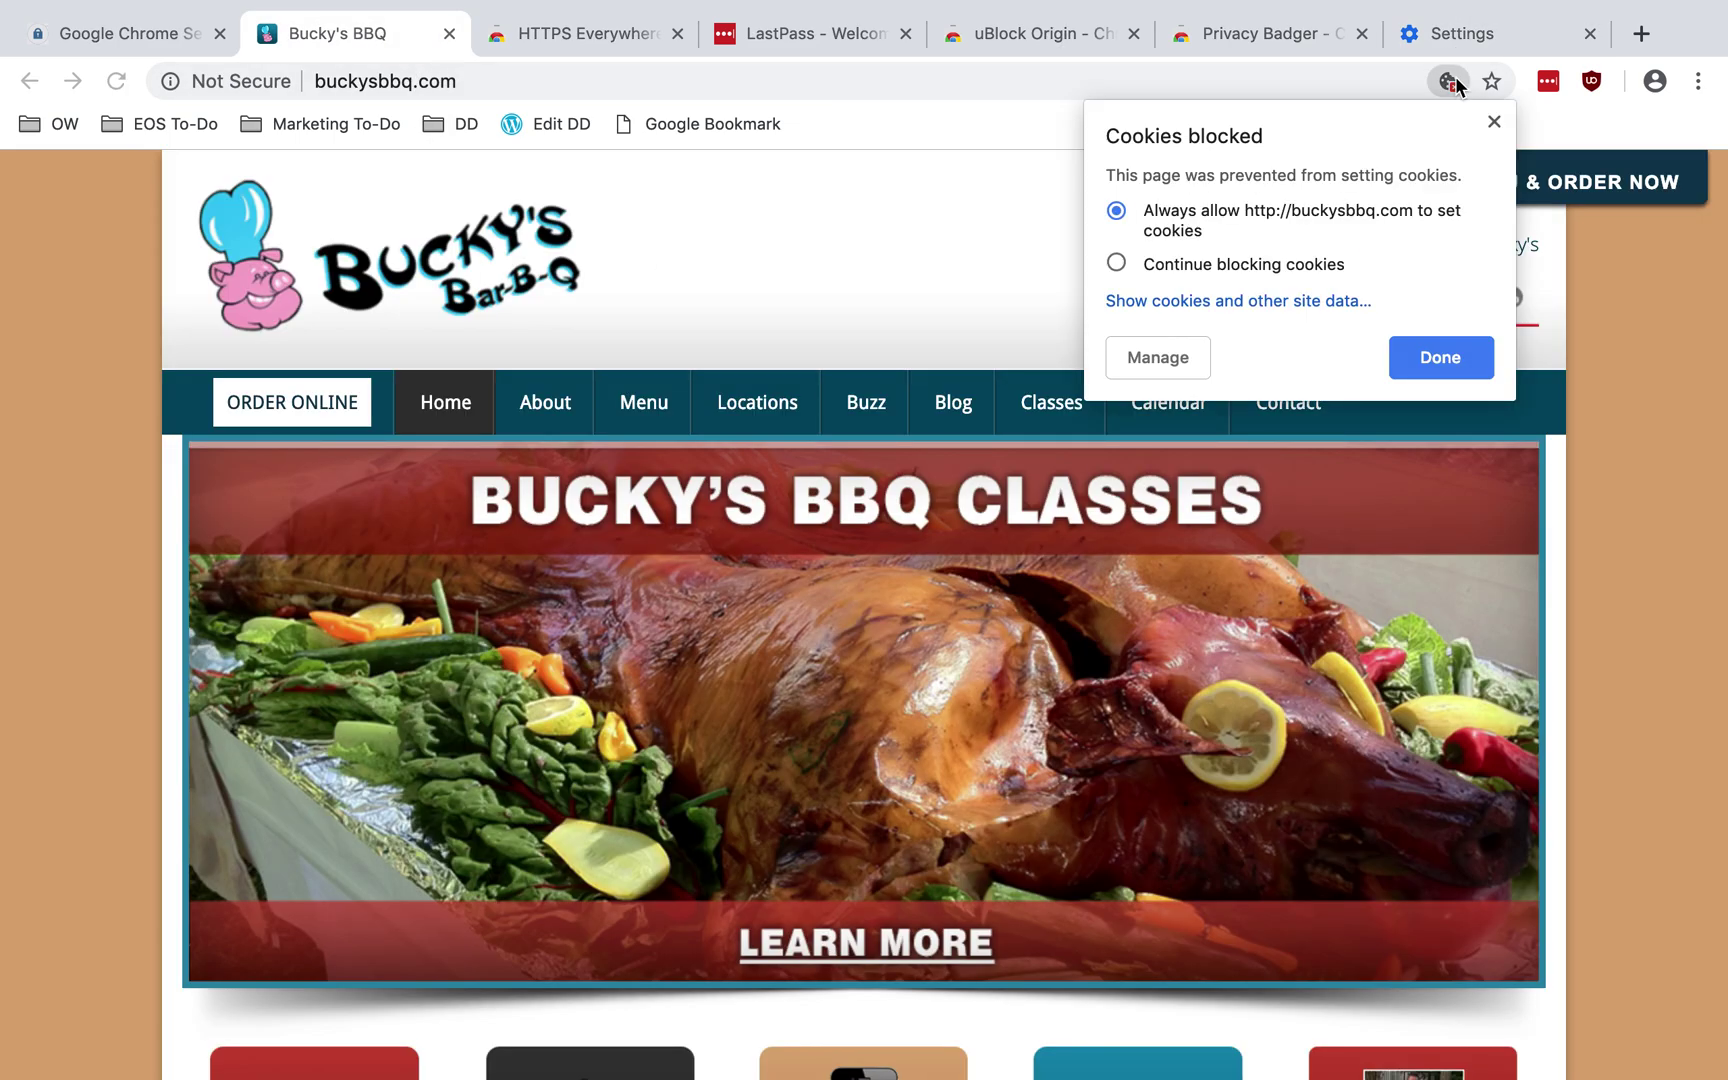
pyautogui.click(1236, 302)
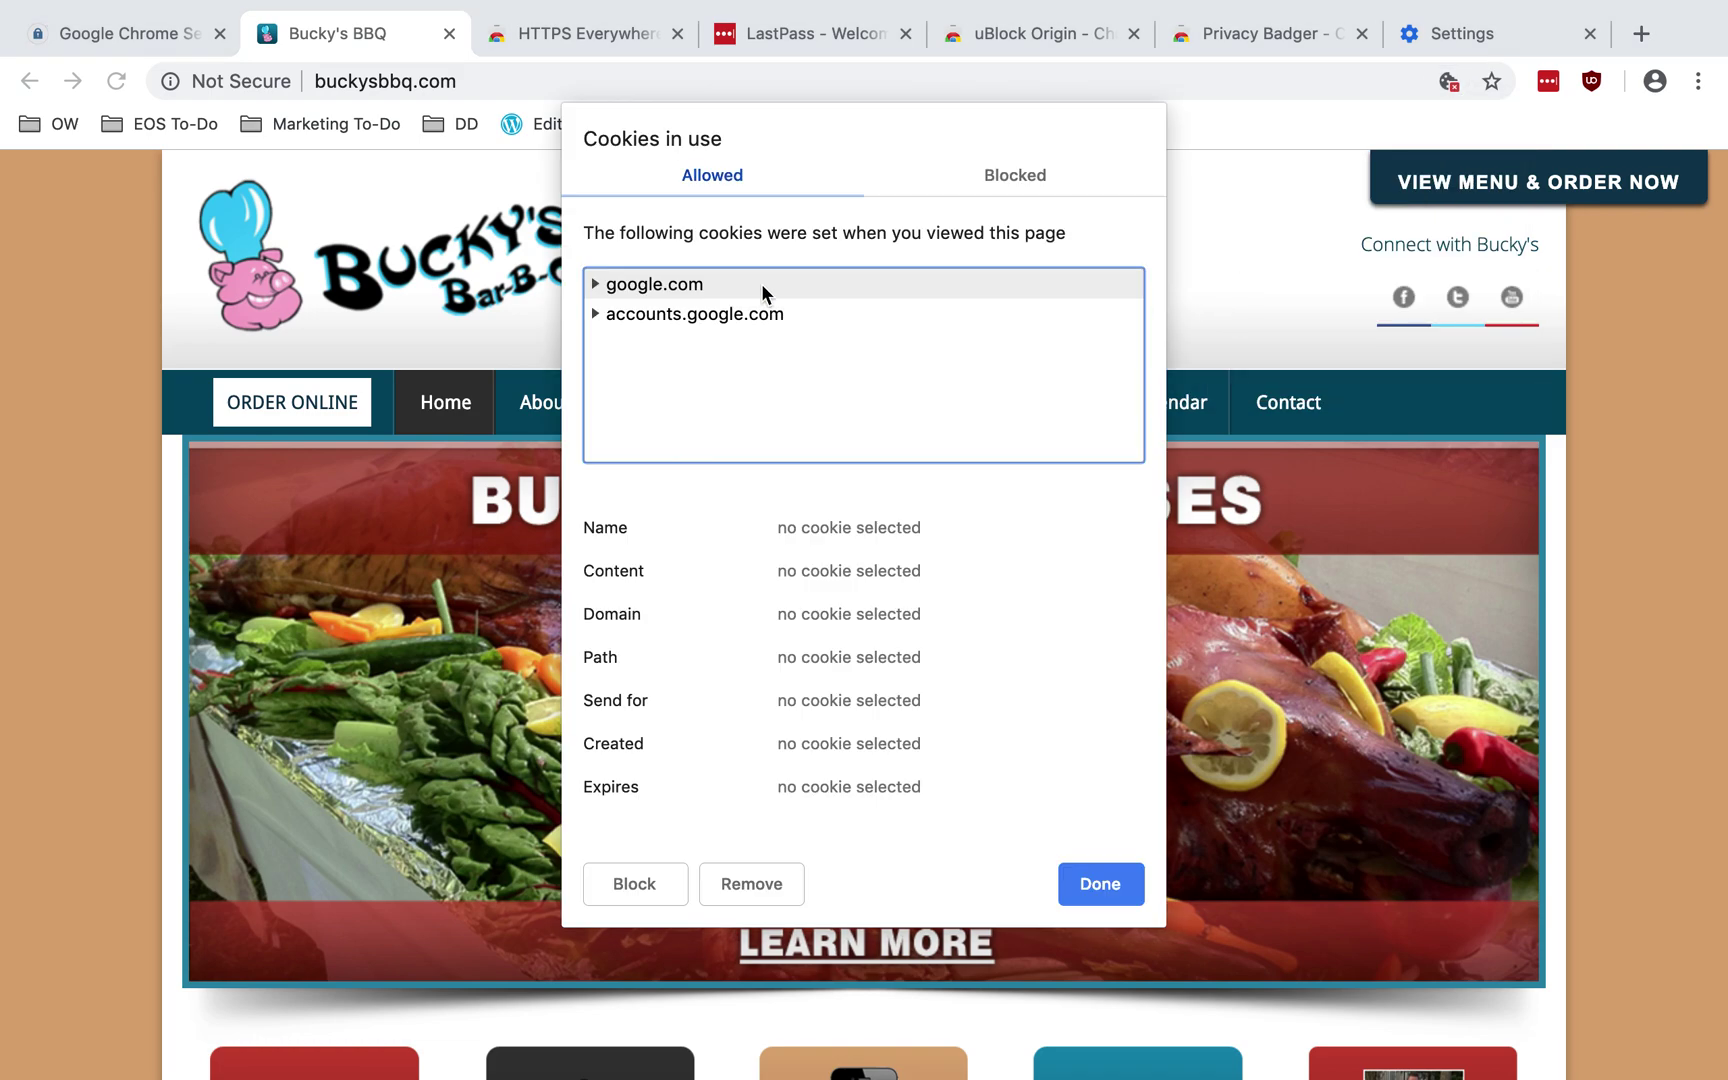
pyautogui.click(1014, 176)
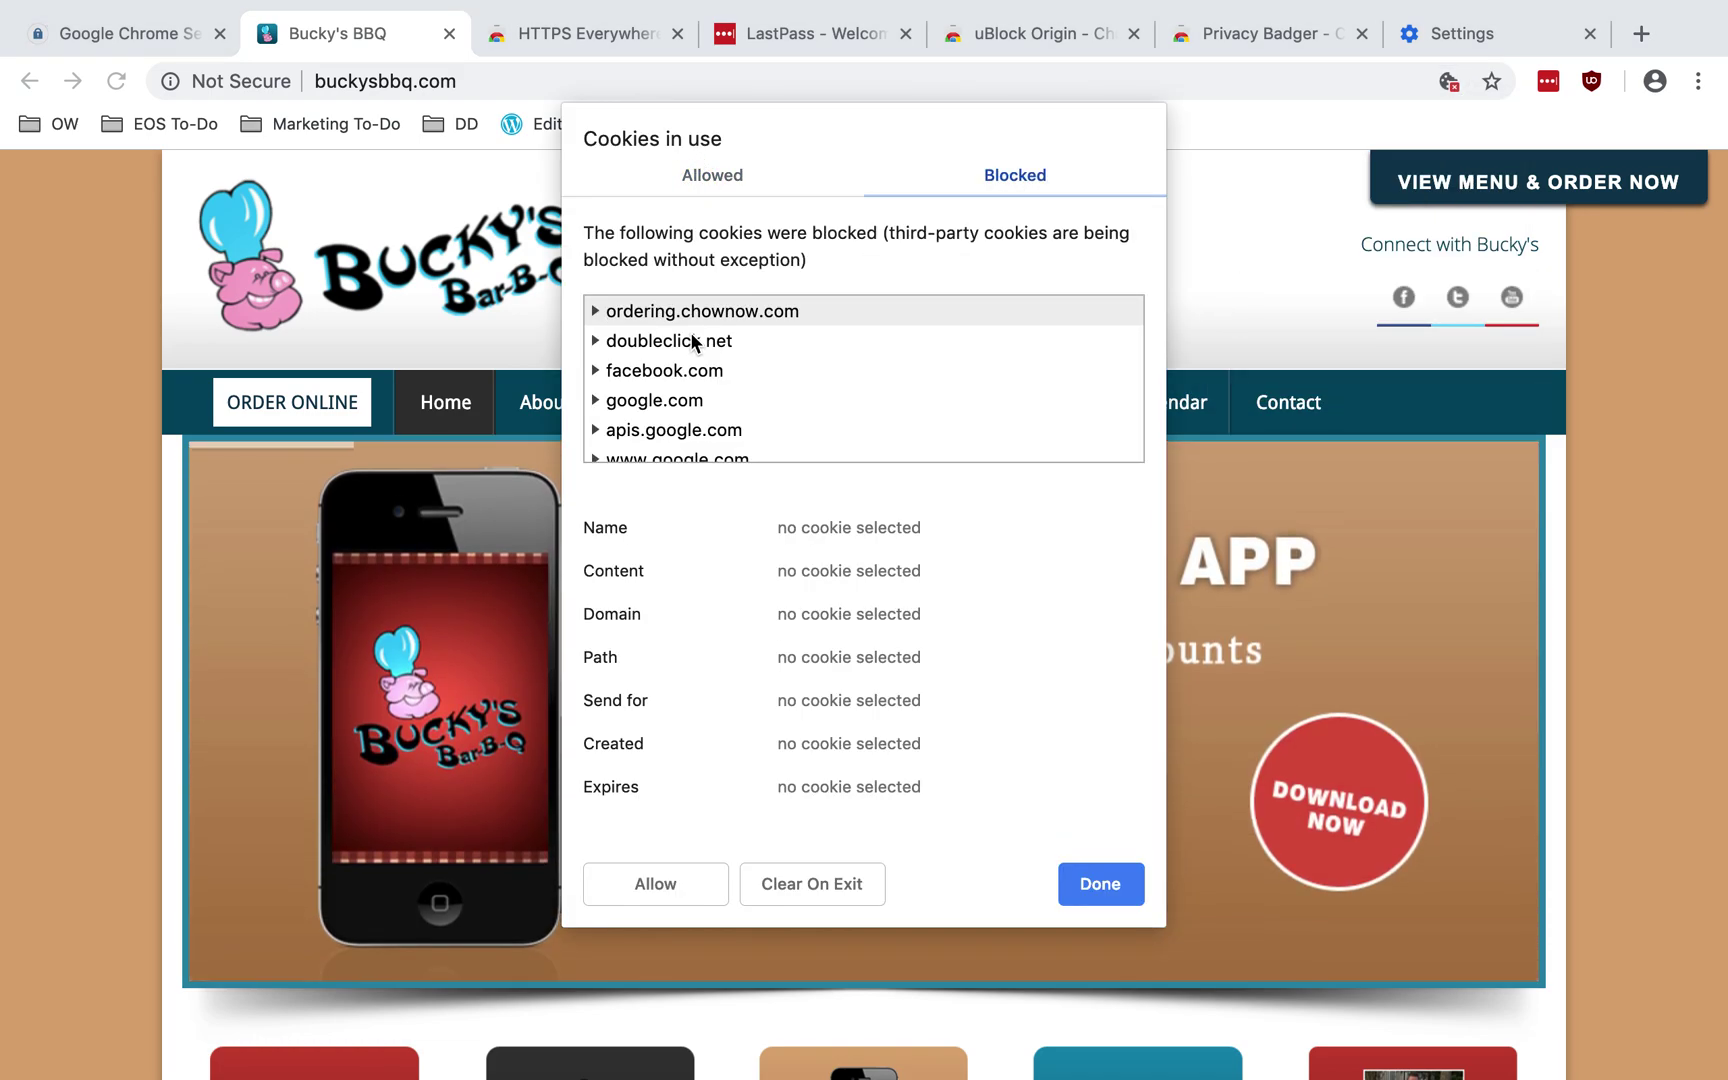
pyautogui.scroll(-2, 689, 391)
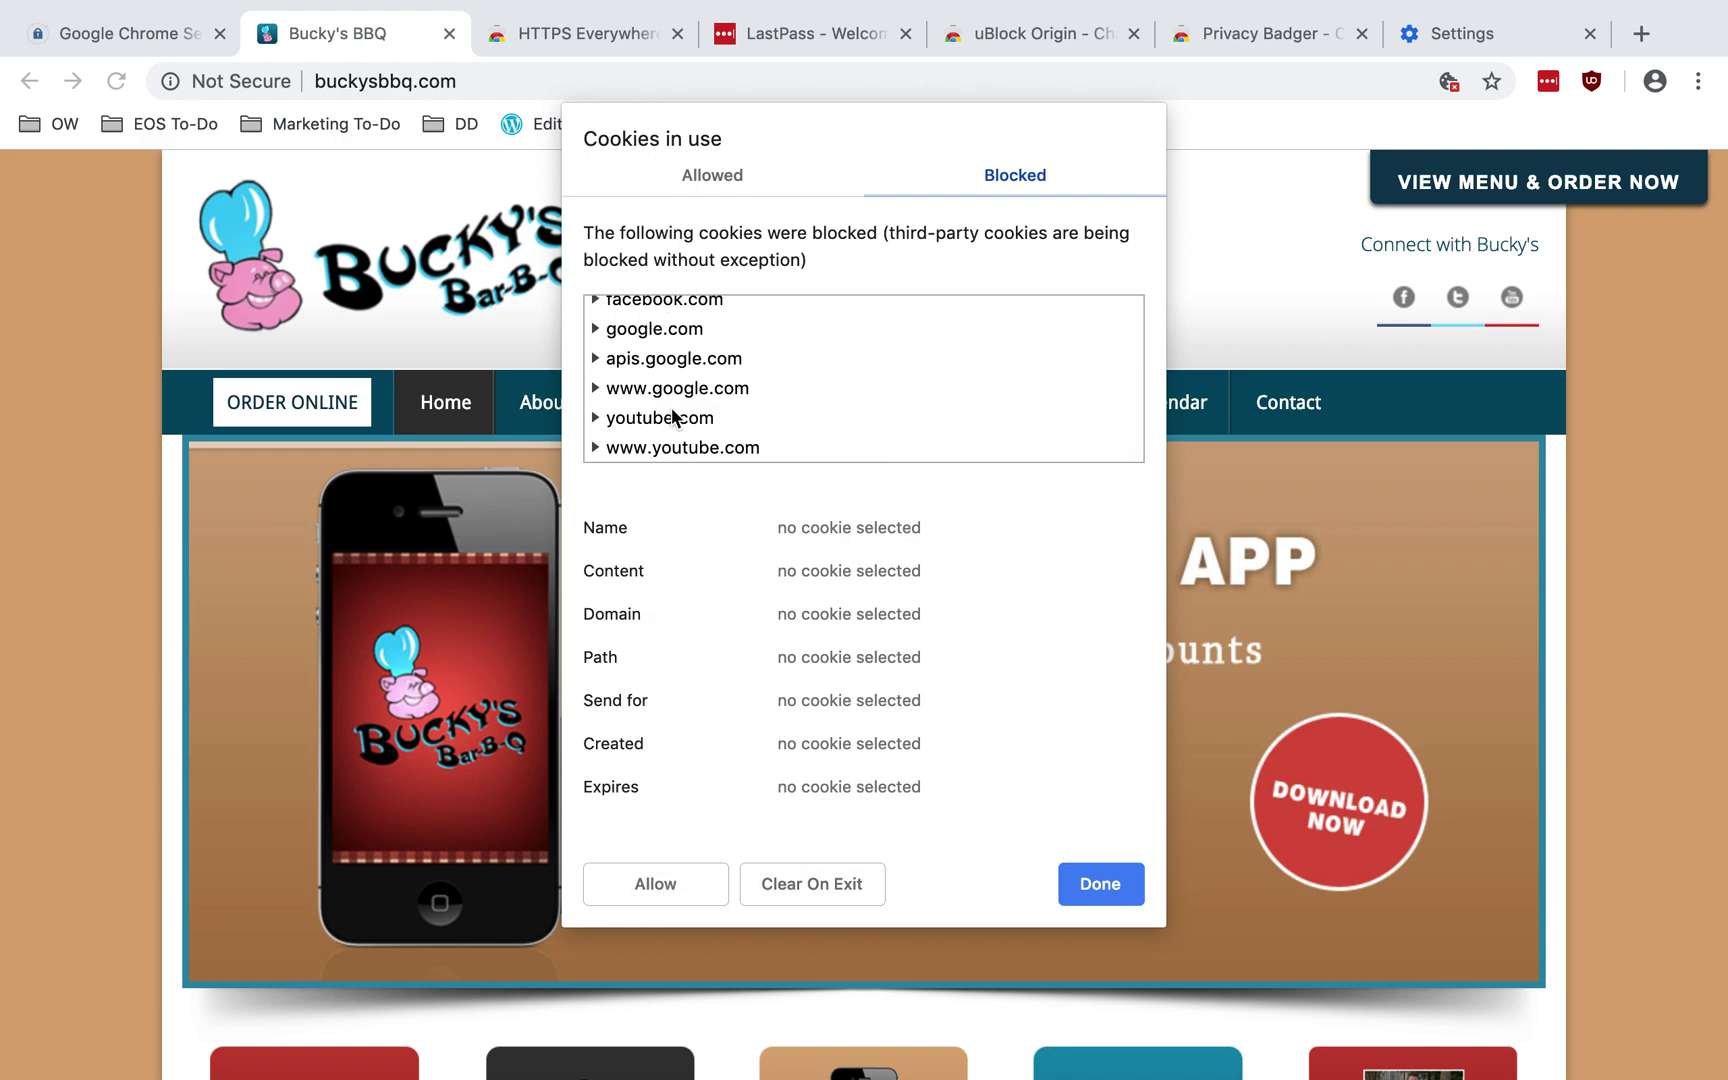
pyautogui.scroll(2, 678, 418)
pyautogui.click(1102, 885)
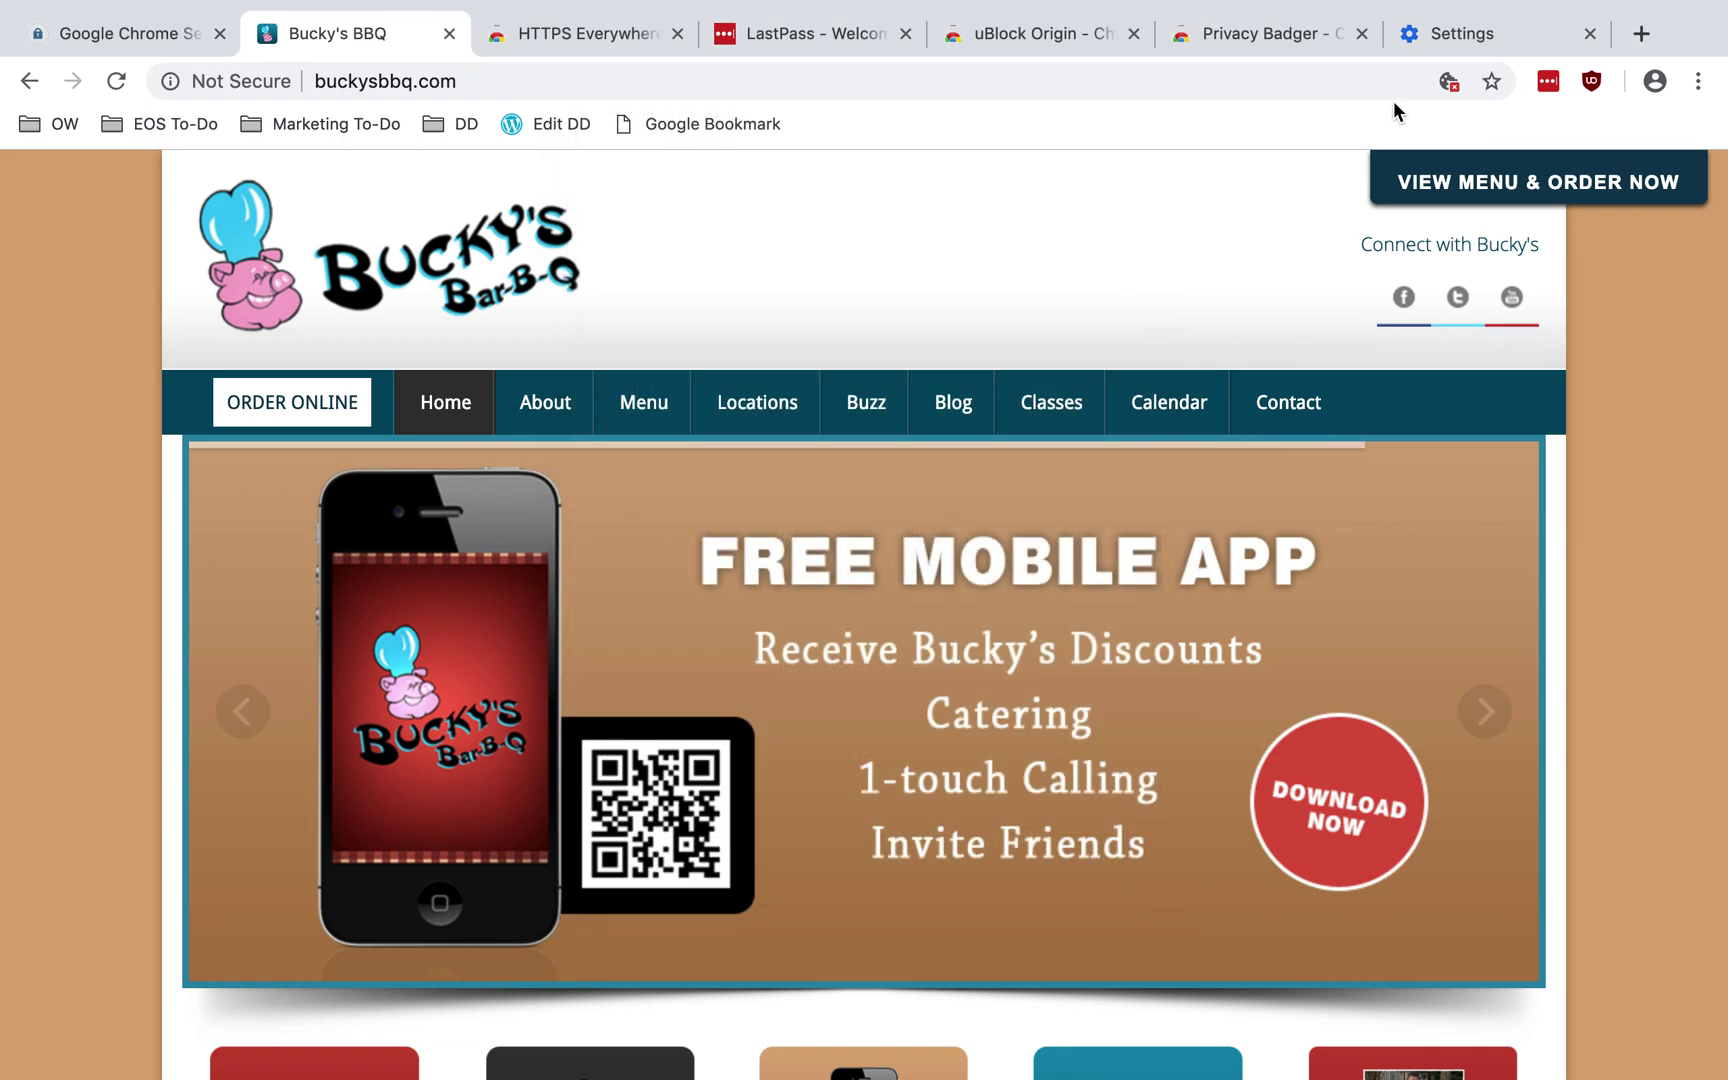
# Step: Toggle Pop-ups and redirects on and back to blocked, then return to Content settings
pyautogui.click(1447, 52)
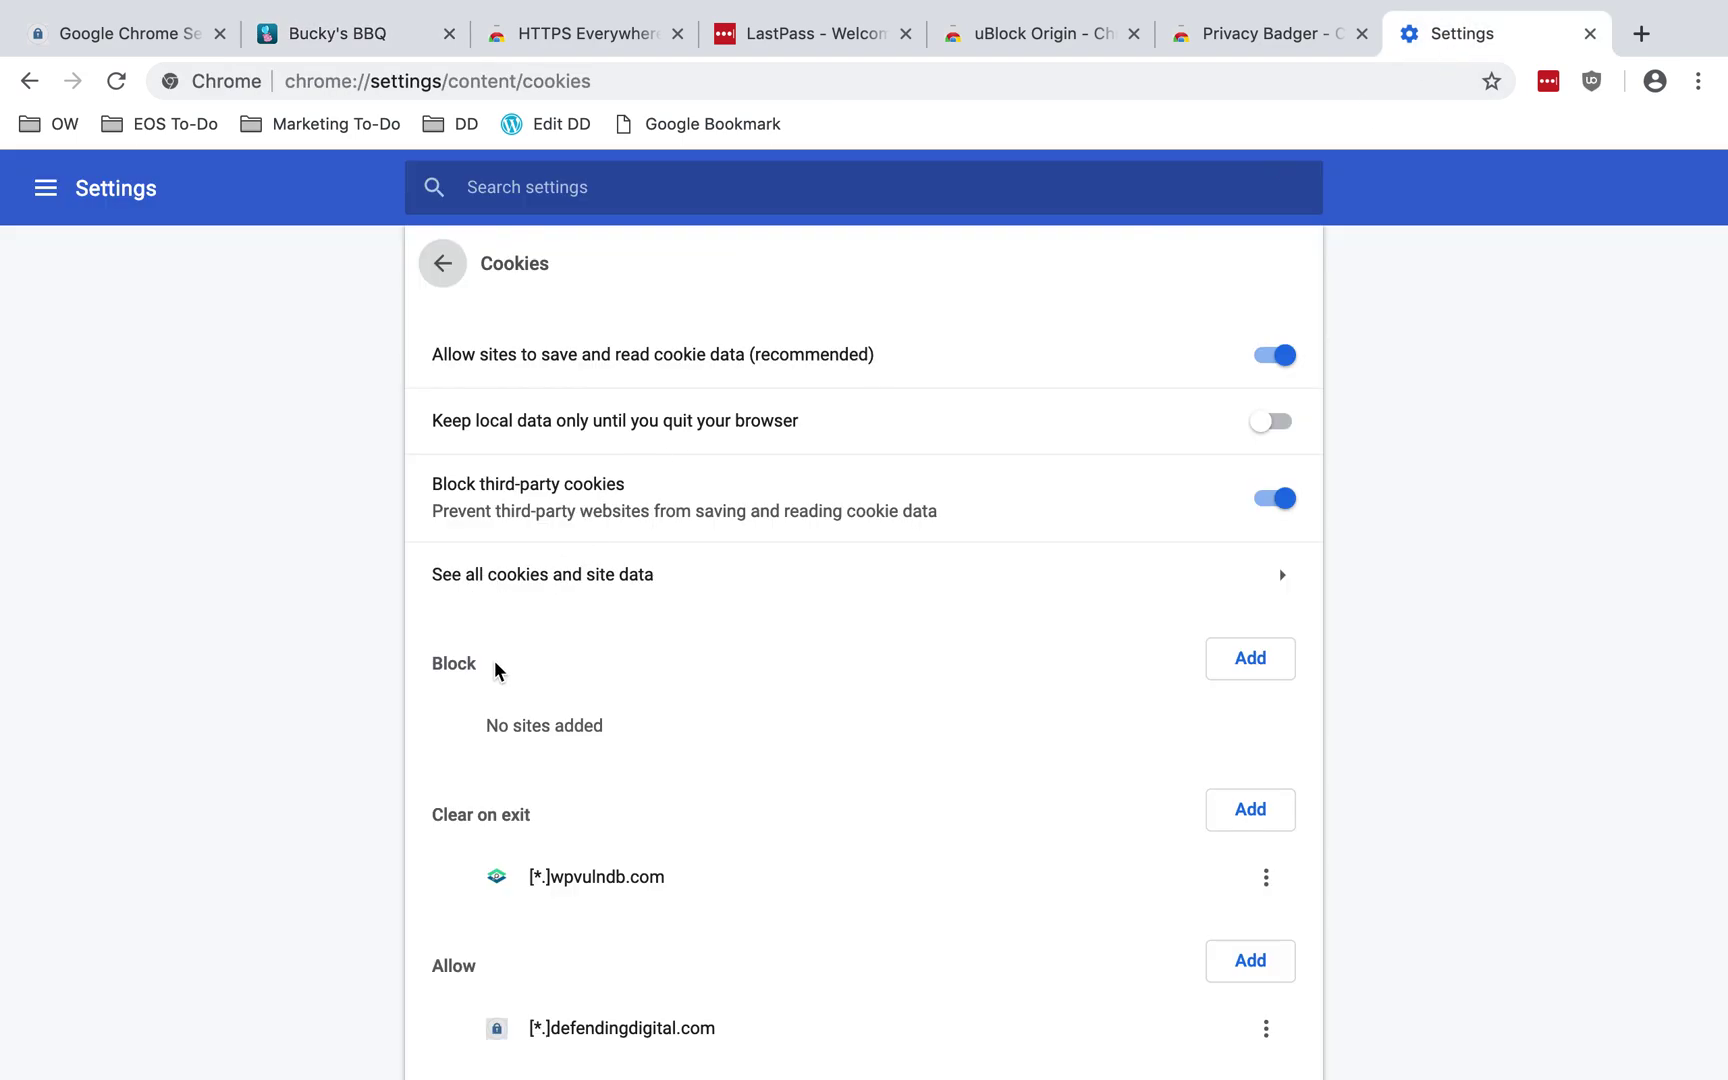
pyautogui.click(442, 262)
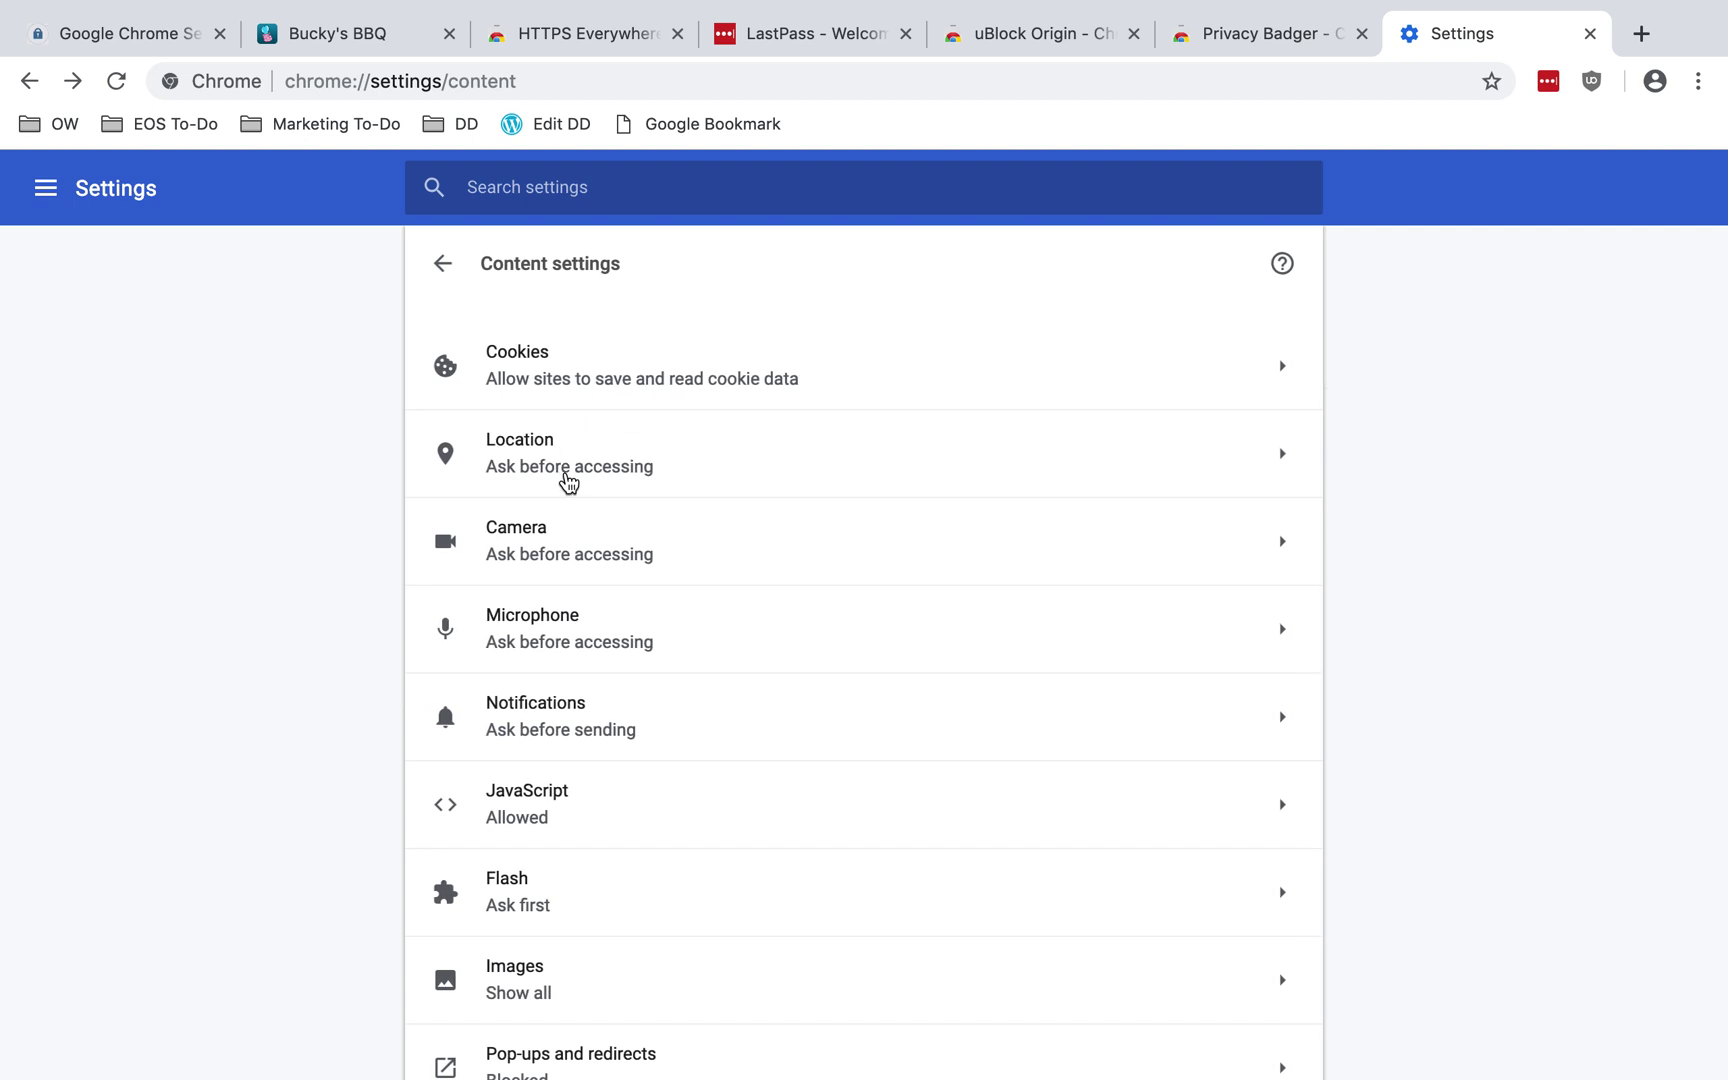
pyautogui.scroll(-2, 569, 485)
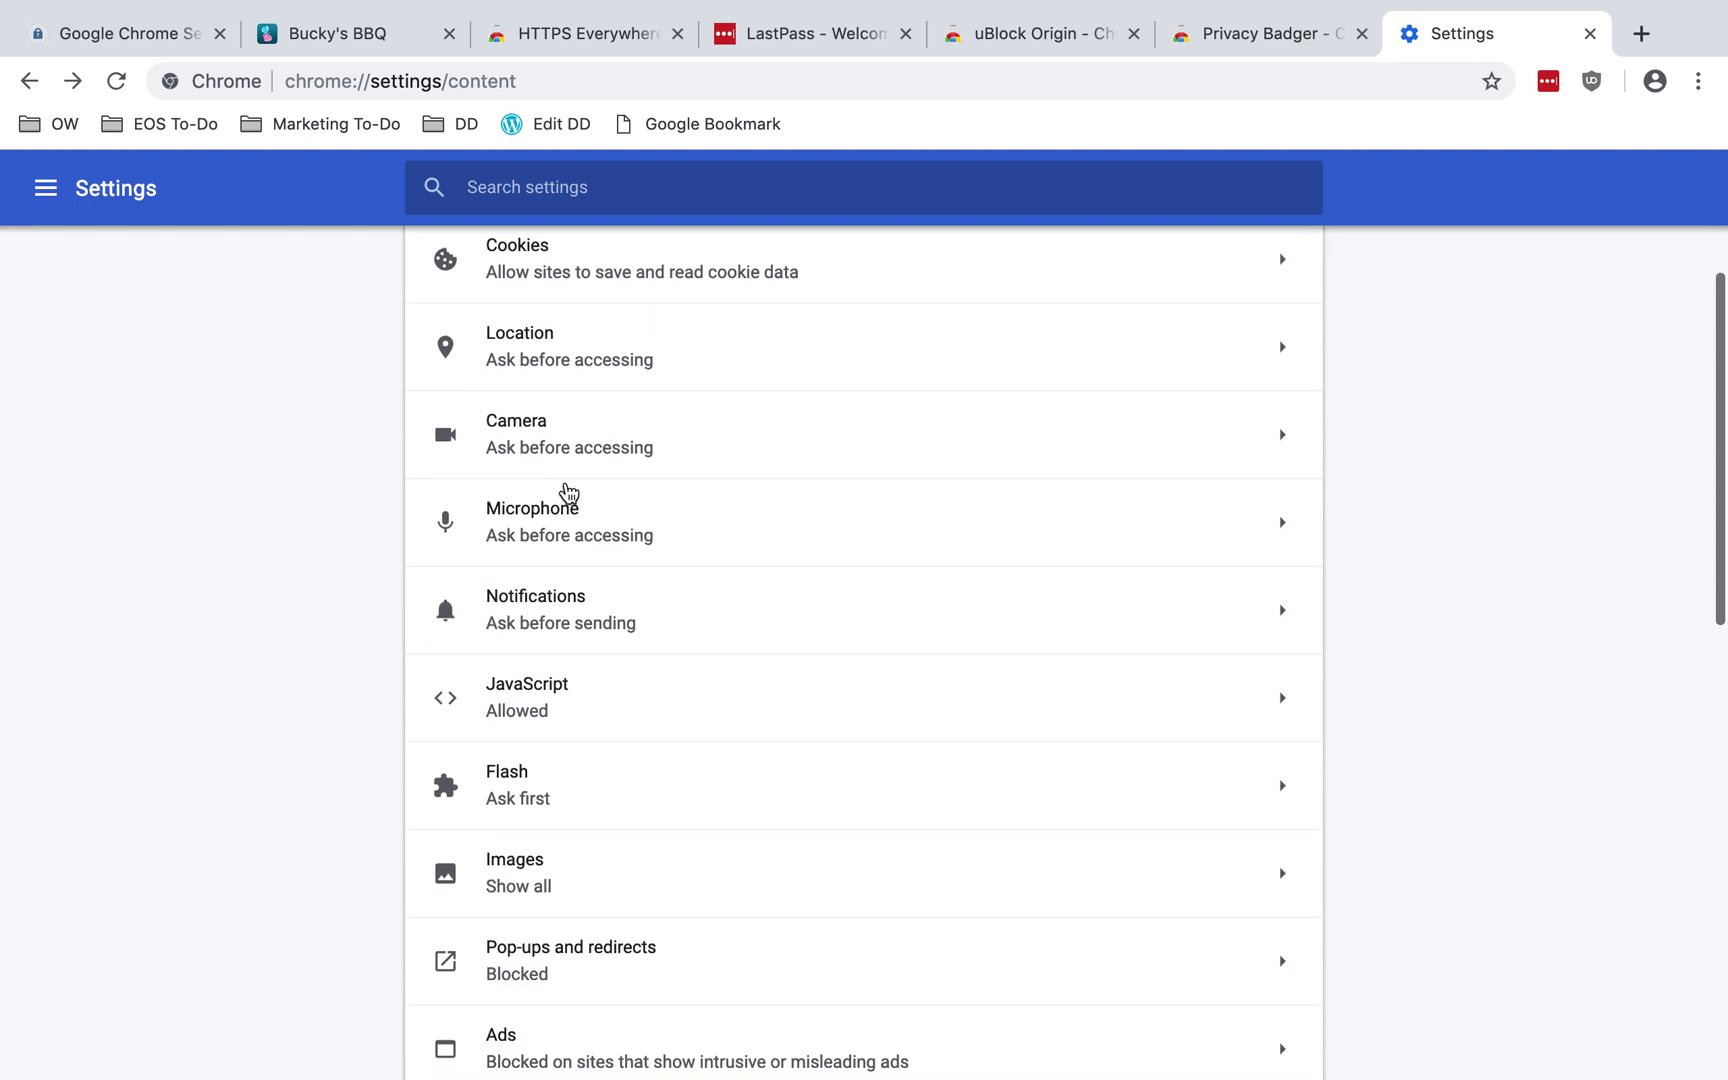
pyautogui.scroll(-5, 569, 490)
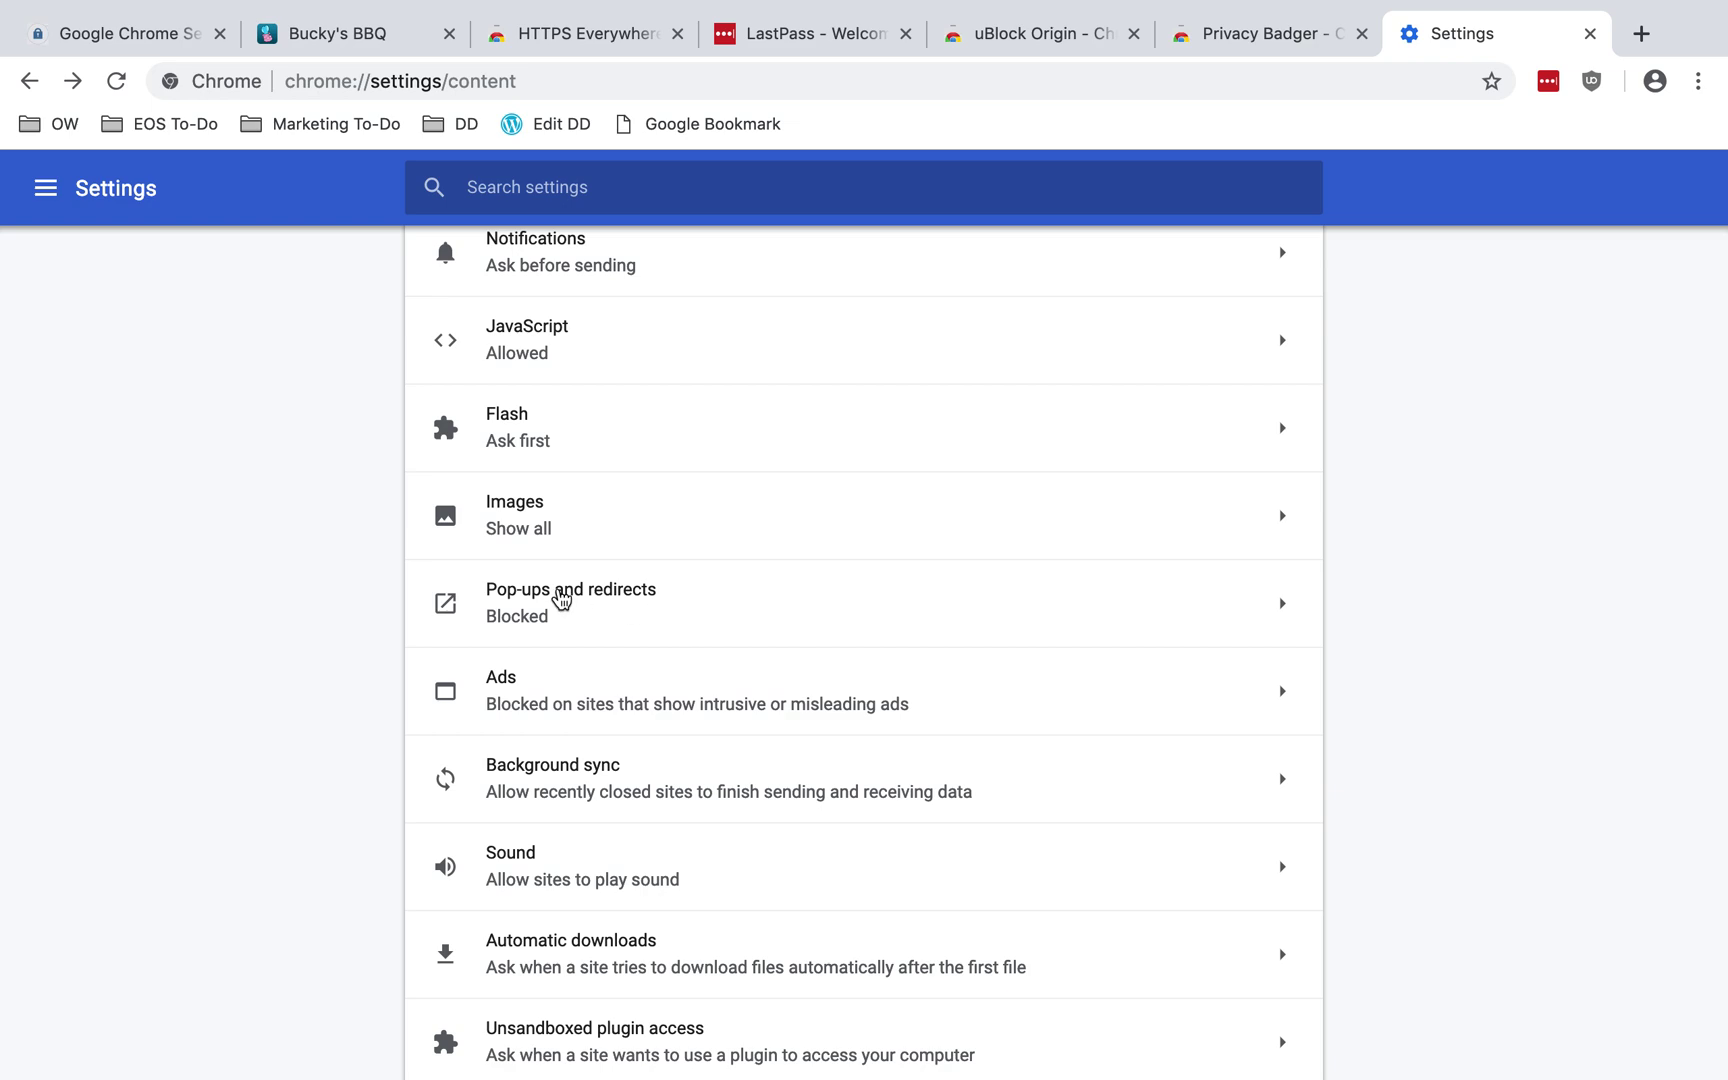
pyautogui.click(652, 593)
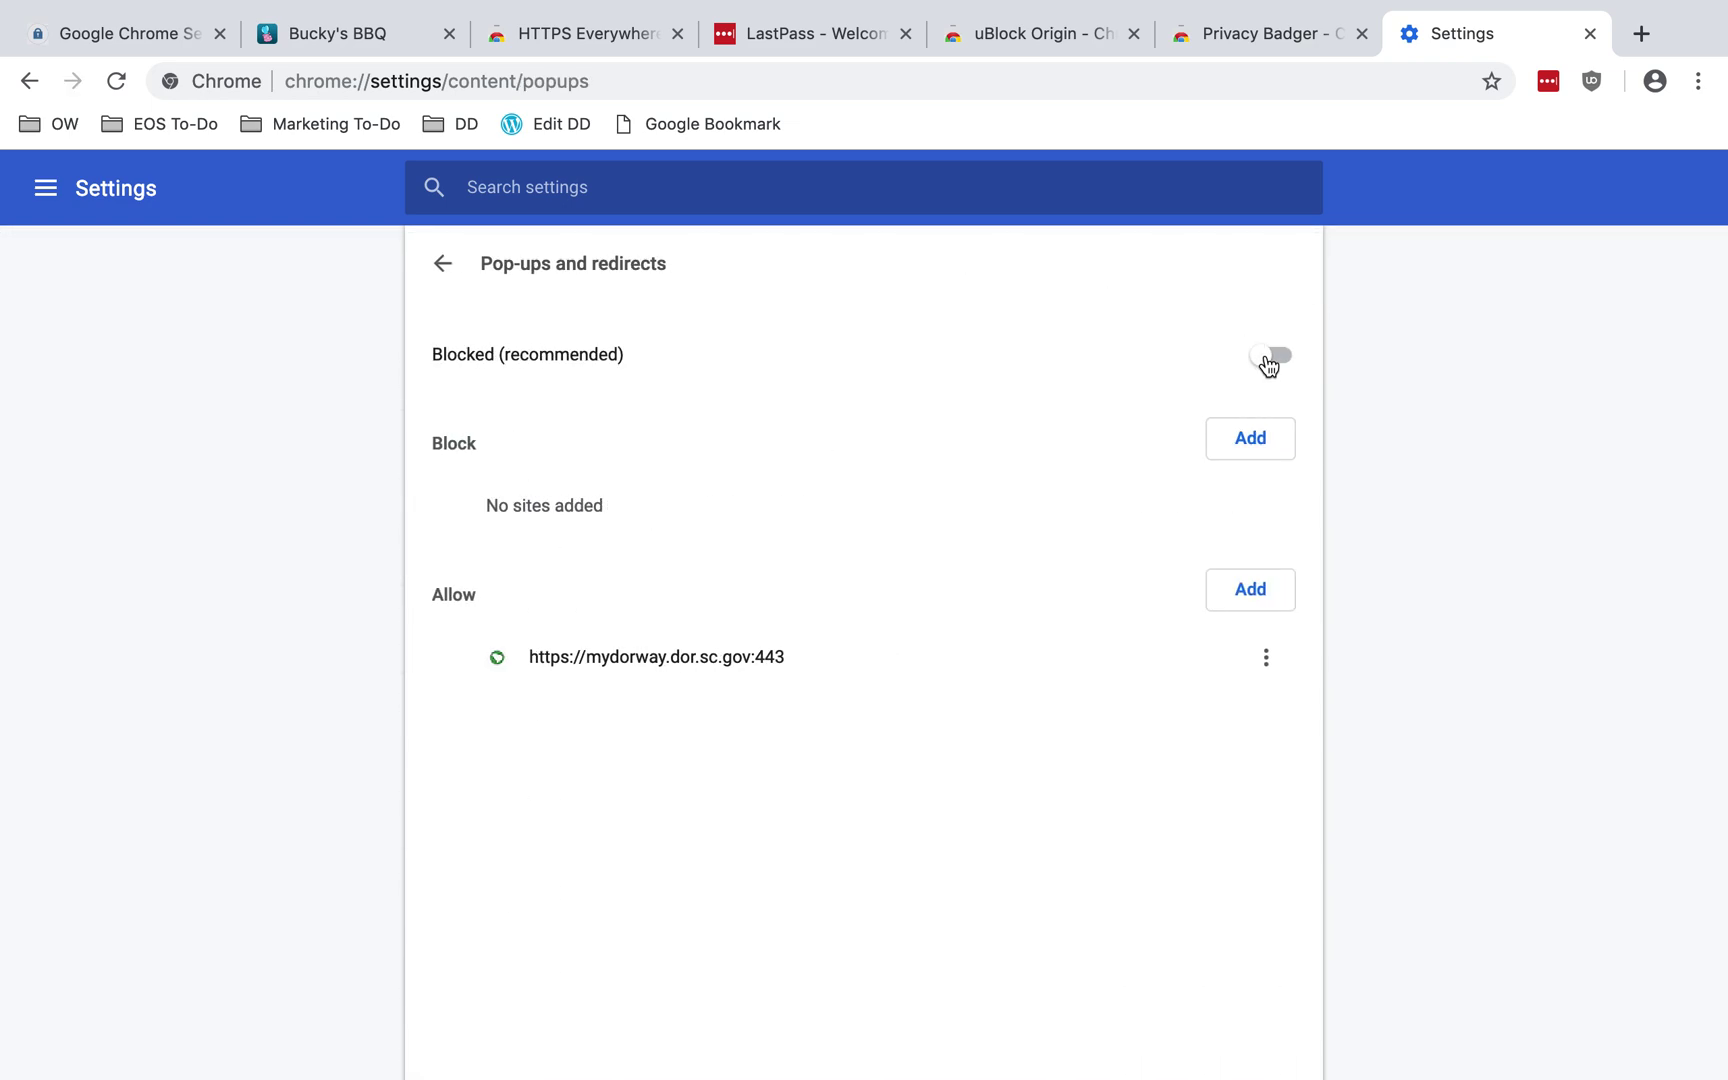
pyautogui.click(1268, 358)
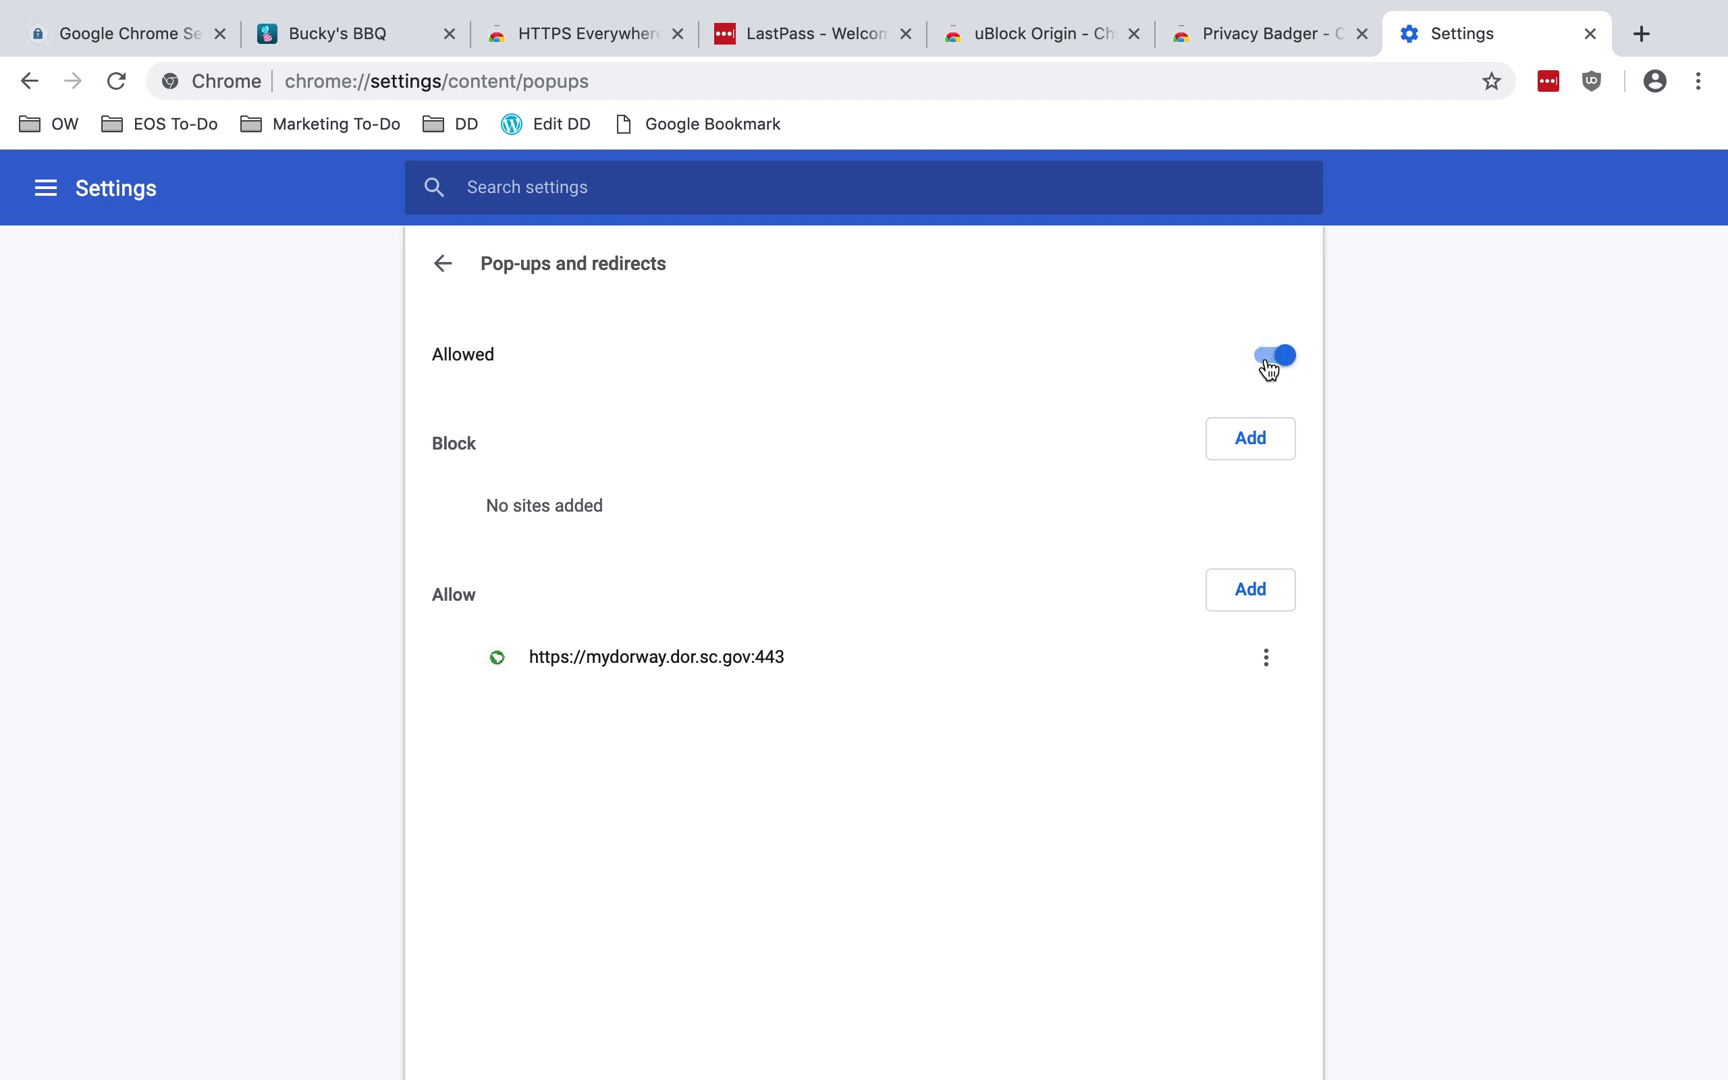
pyautogui.click(1267, 360)
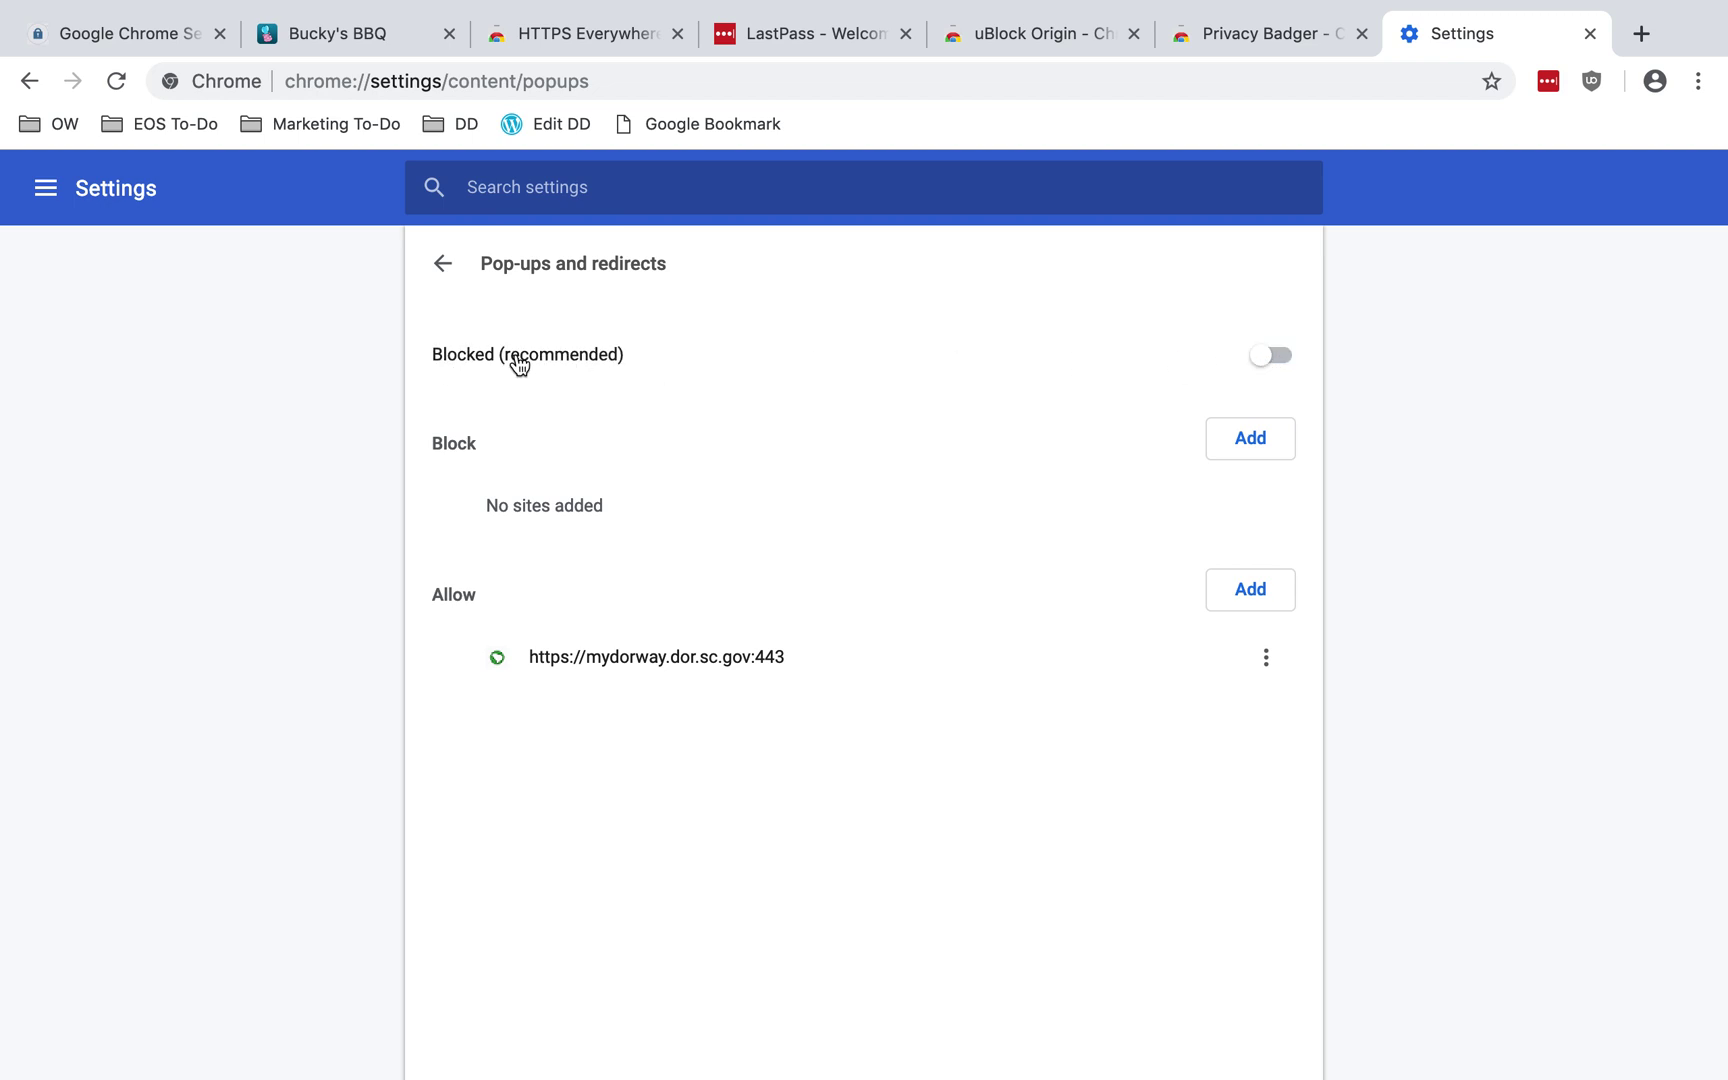
pyautogui.click(443, 263)
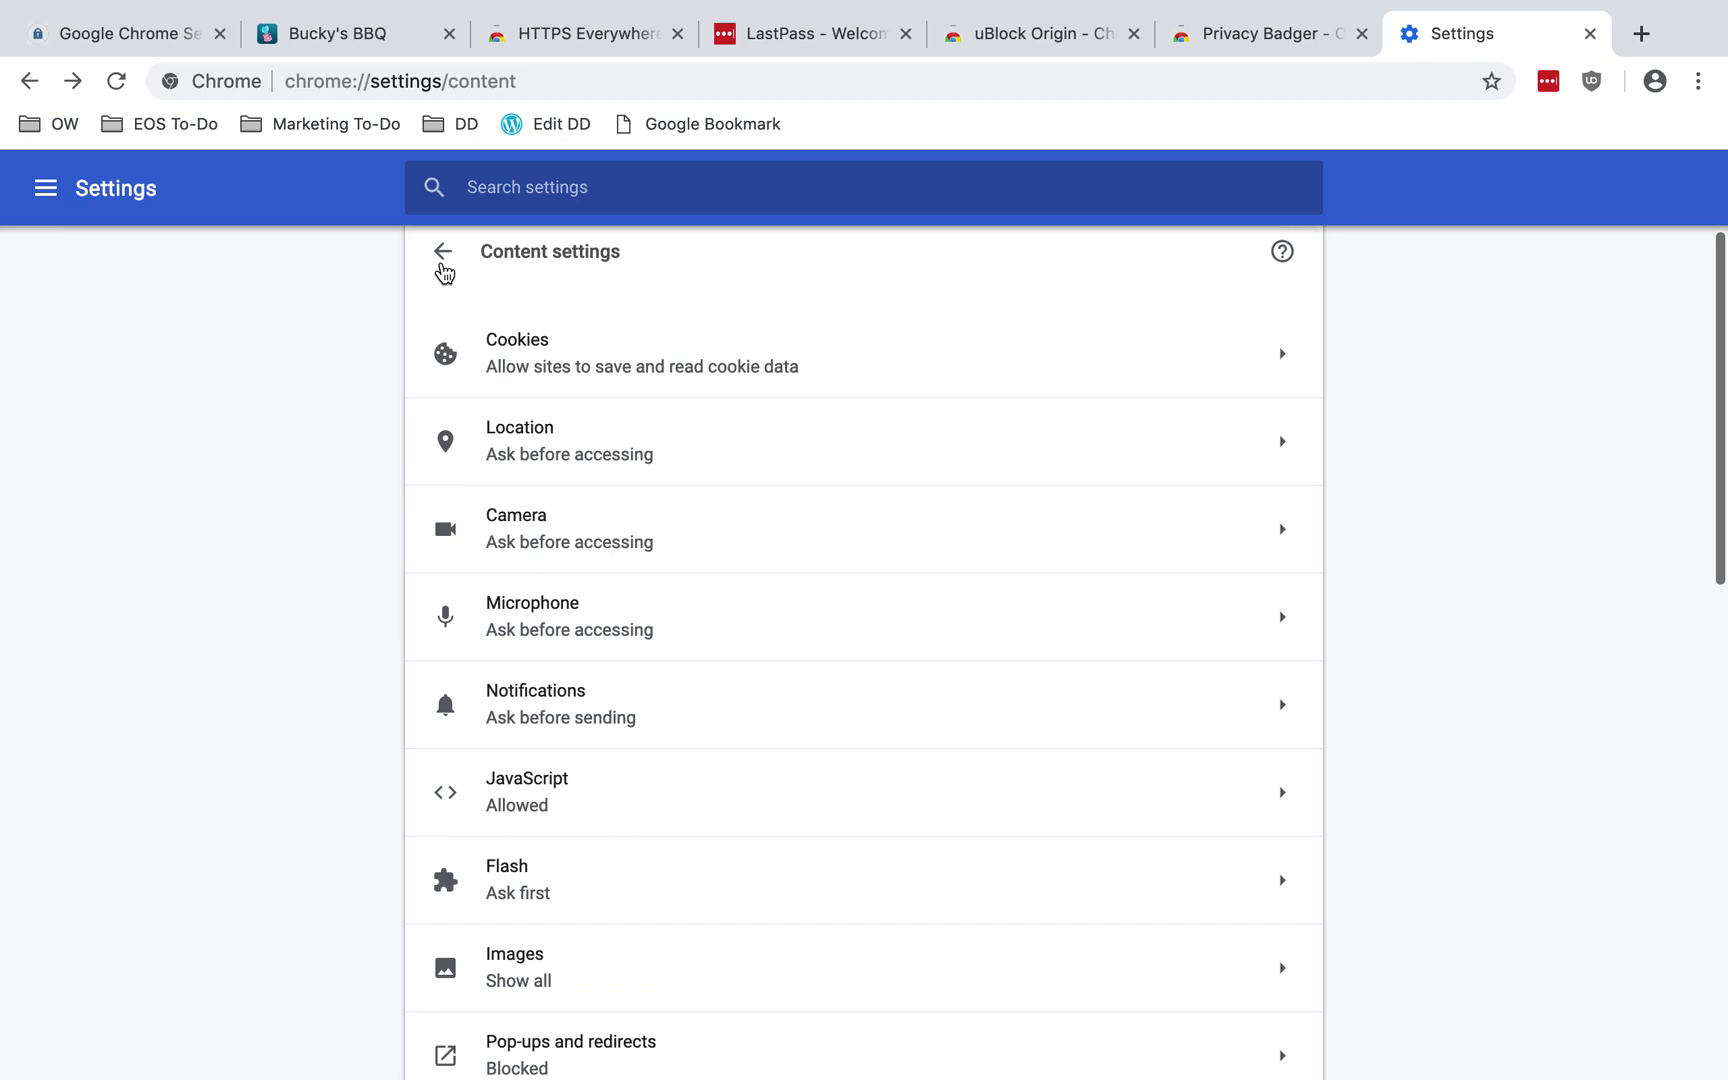
pyautogui.scroll(-5, 580, 849)
# Step: Toggle the Ads setting and restore blocking of intrusive or misleading ads, then scroll Content settings
pyautogui.click(686, 787)
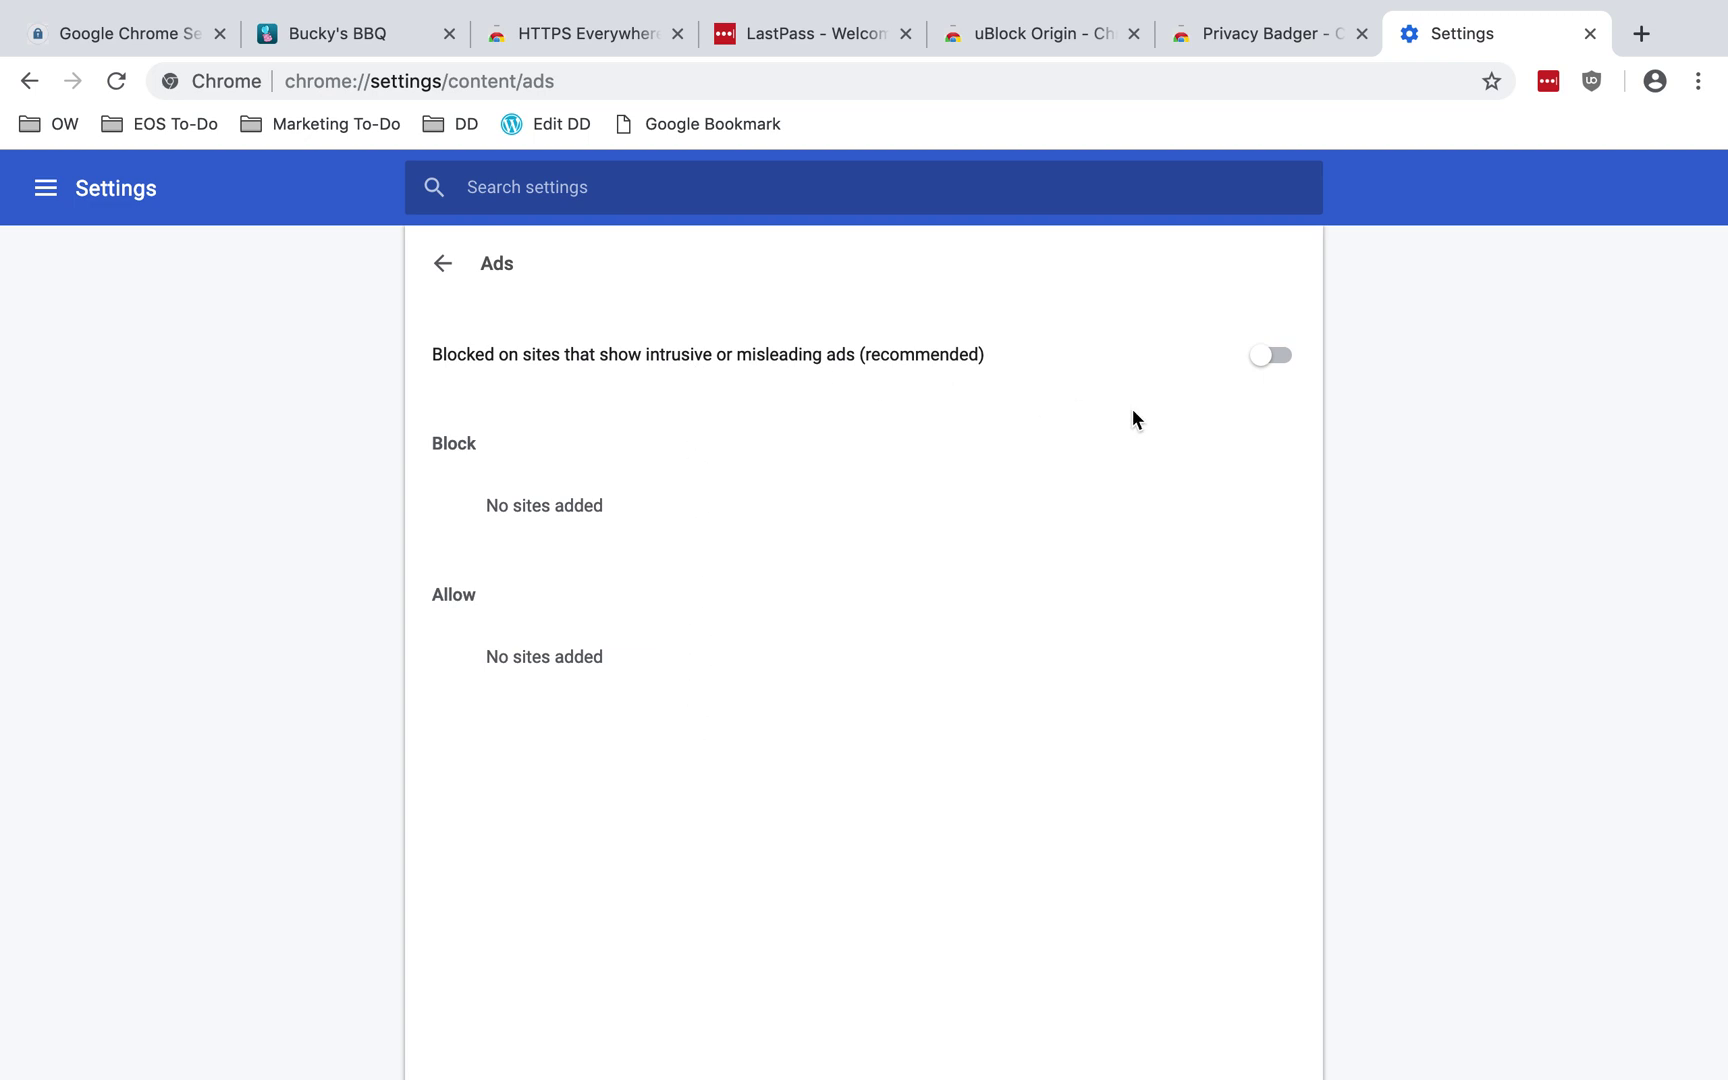
pyautogui.click(1274, 360)
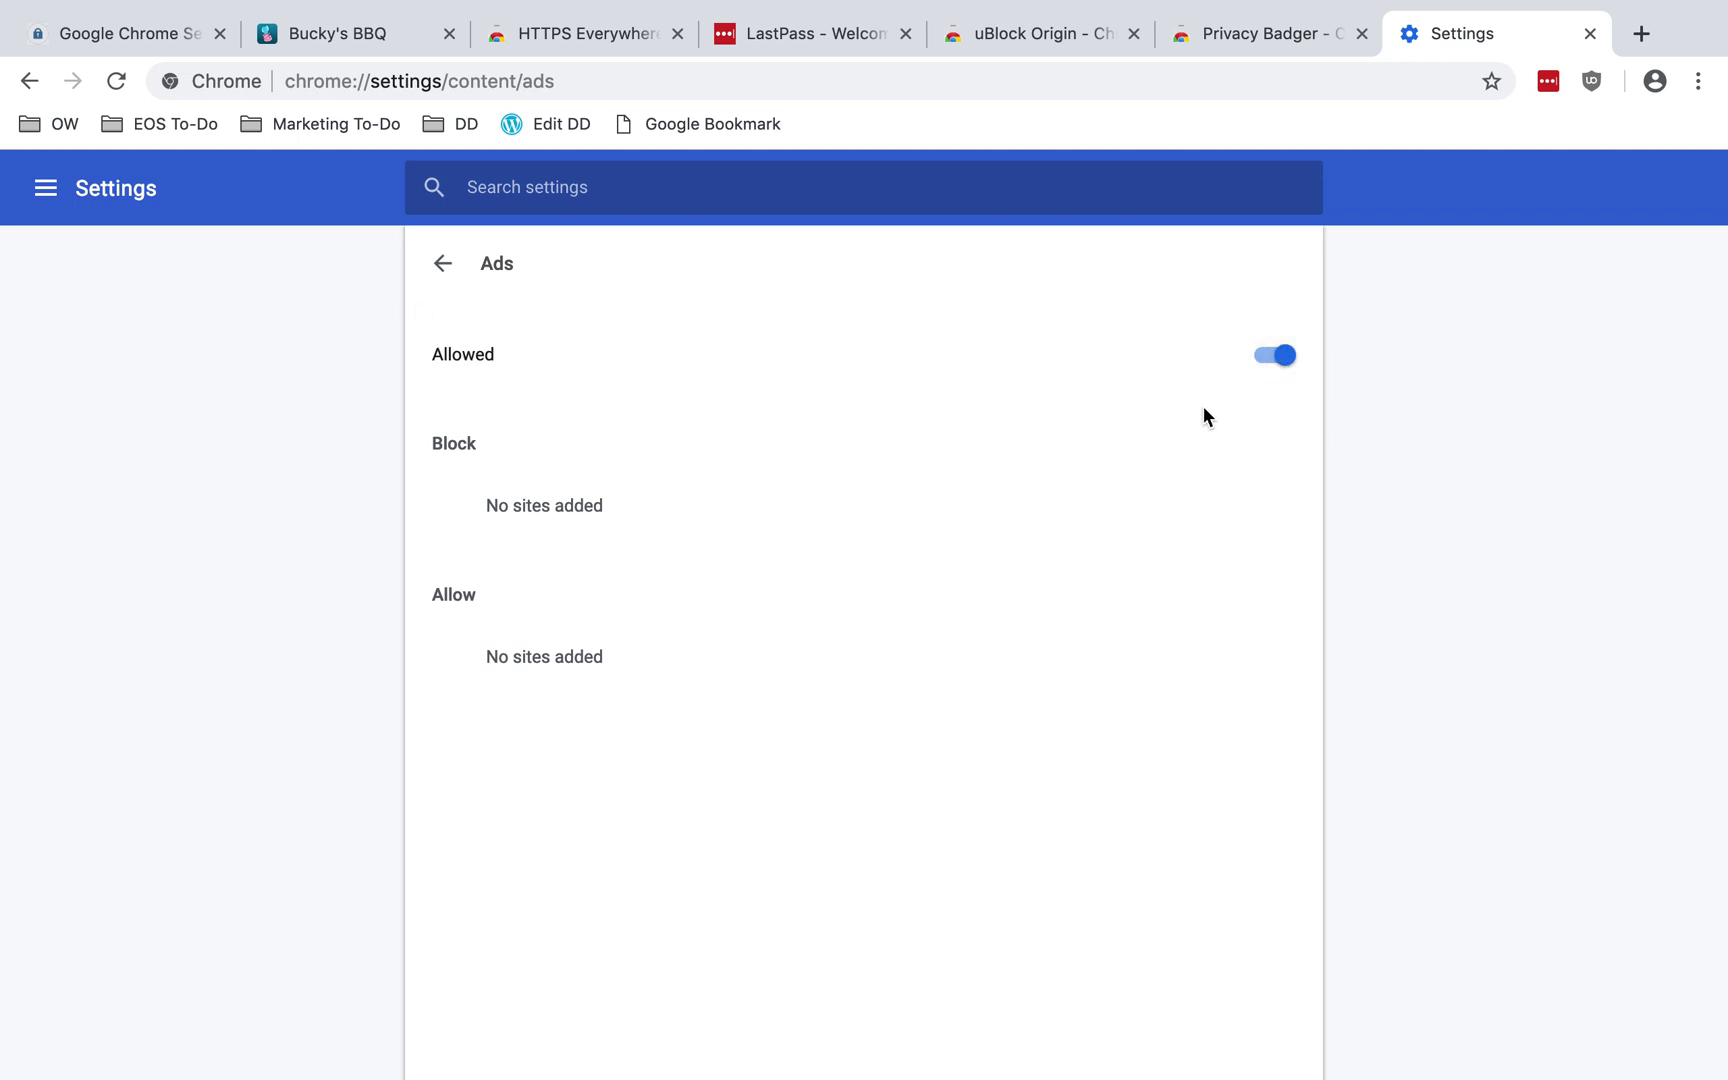
pyautogui.click(1277, 359)
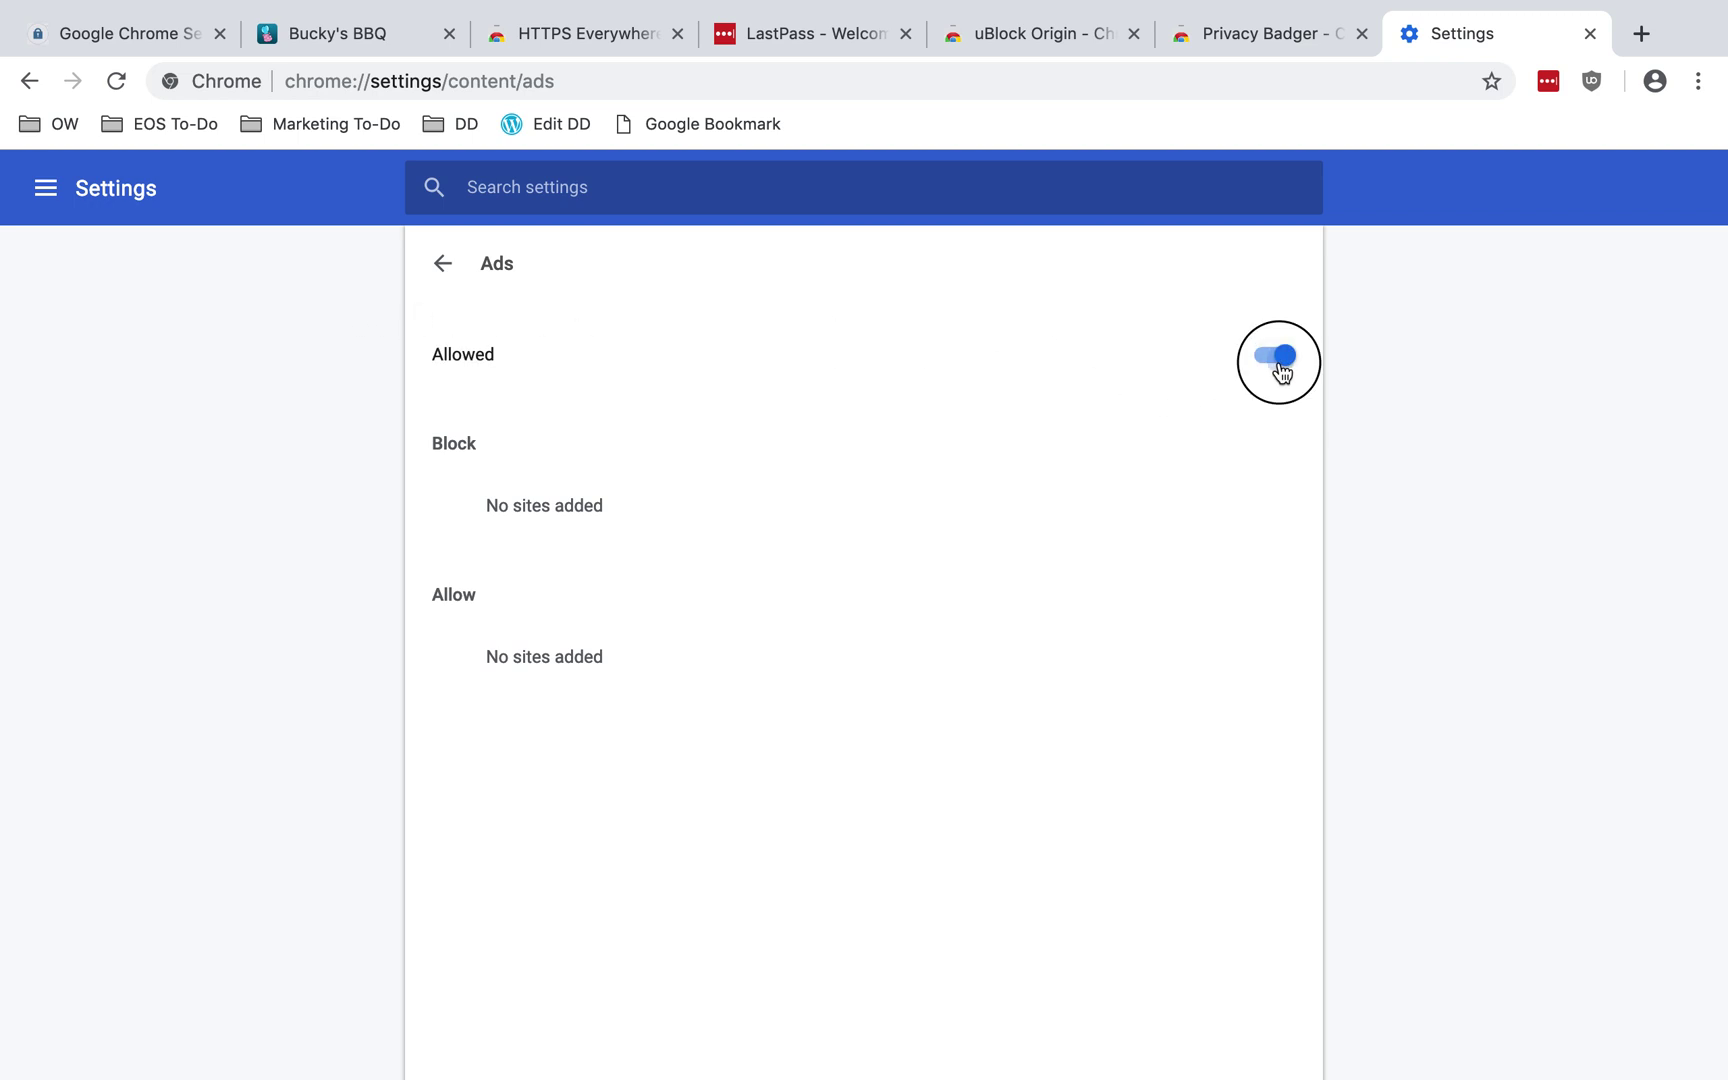
pyautogui.click(441, 265)
pyautogui.scroll(-5, 452, 285)
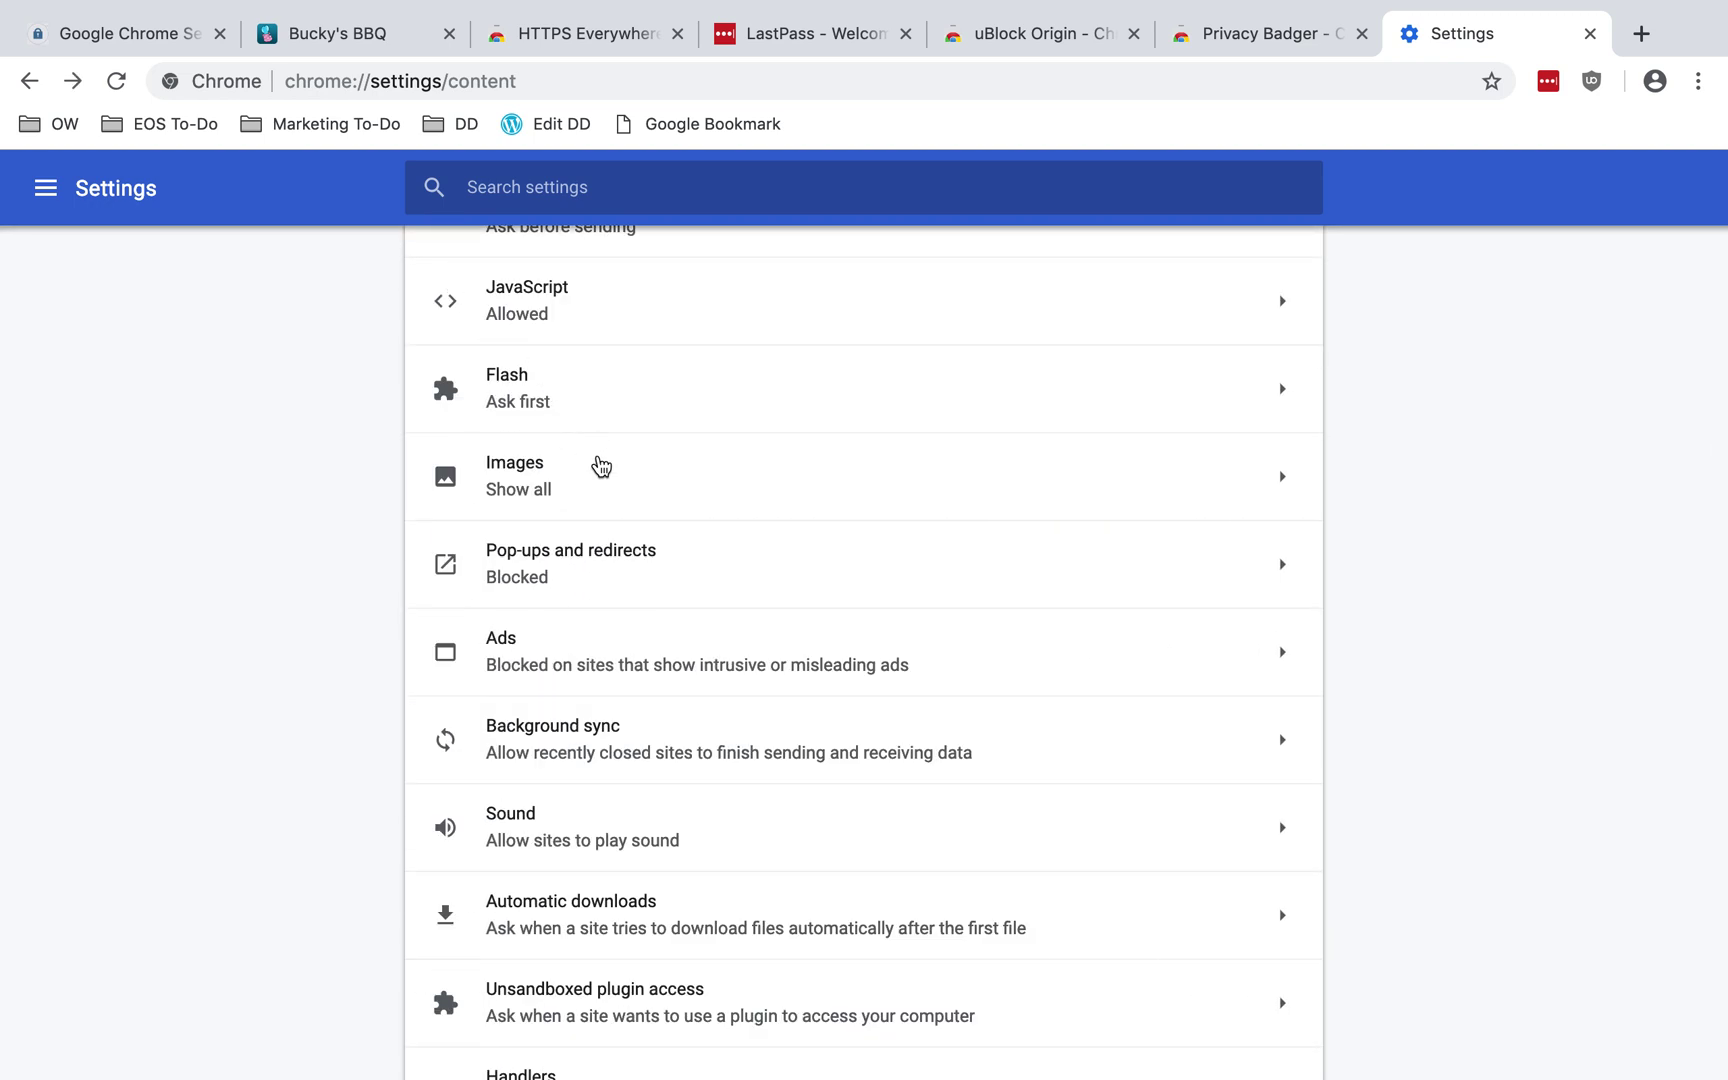
pyautogui.scroll(-7, 600, 466)
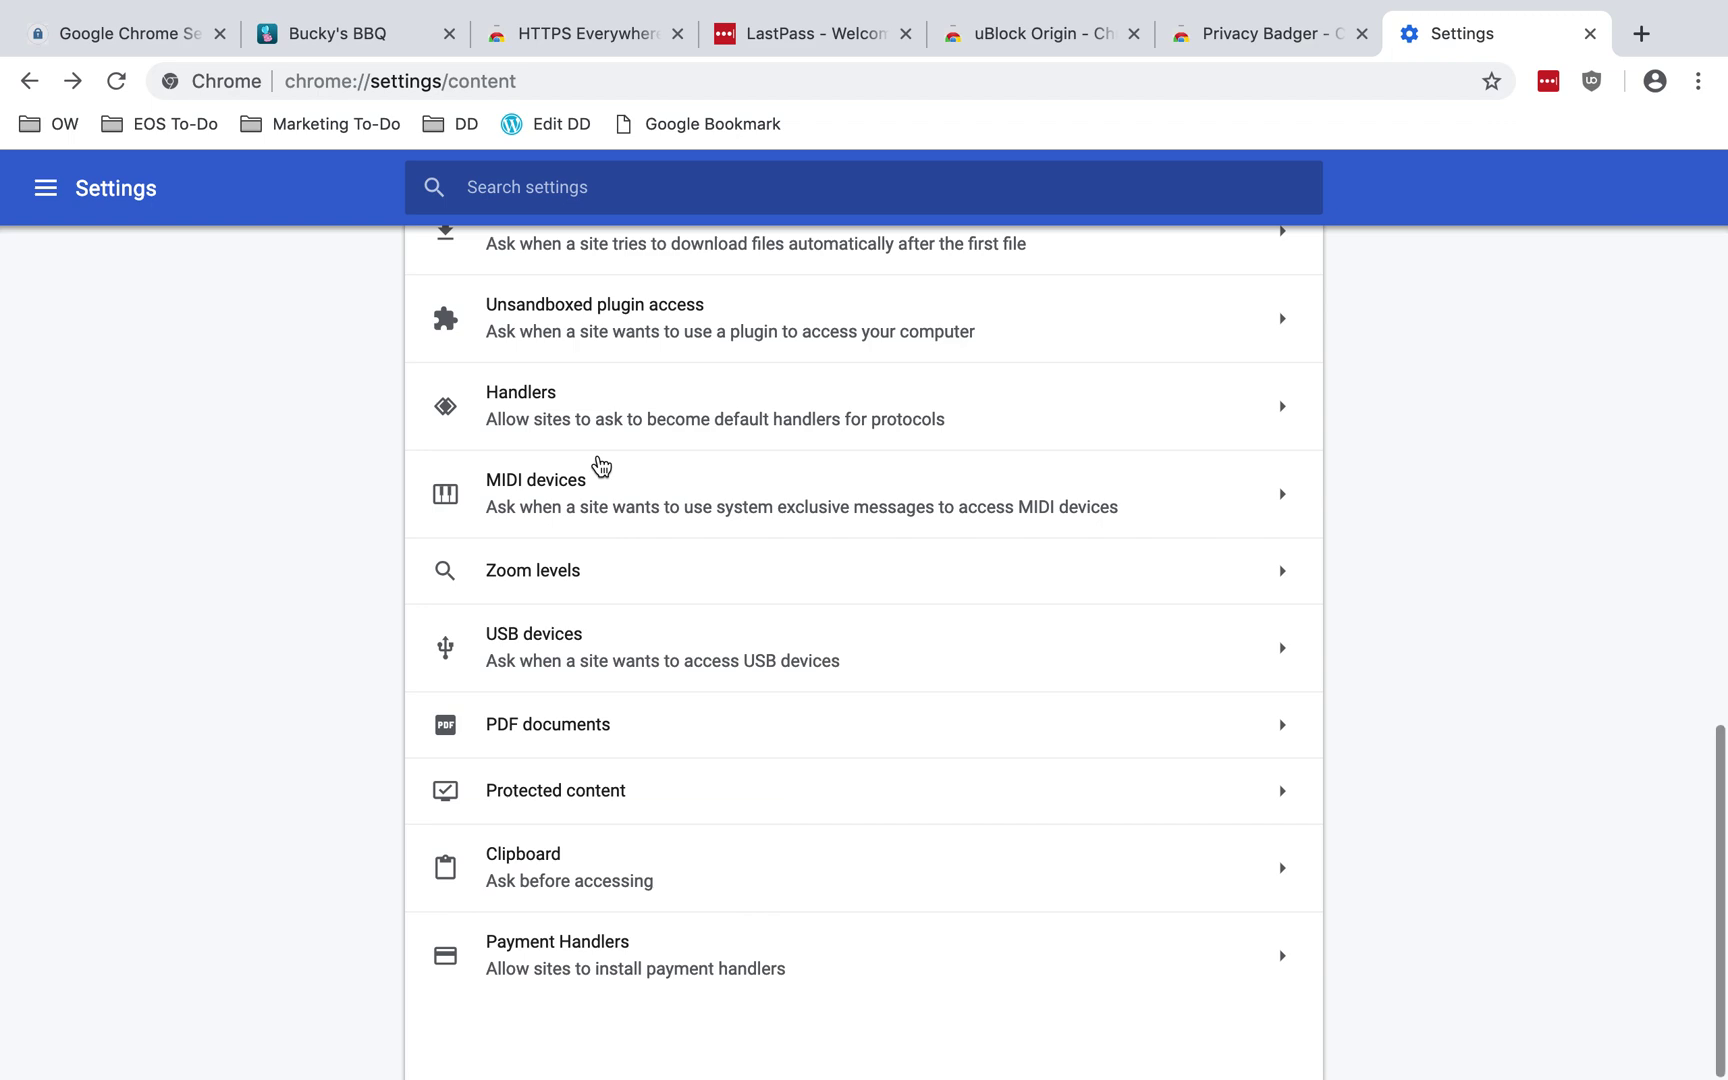
pyautogui.scroll(12, 600, 466)
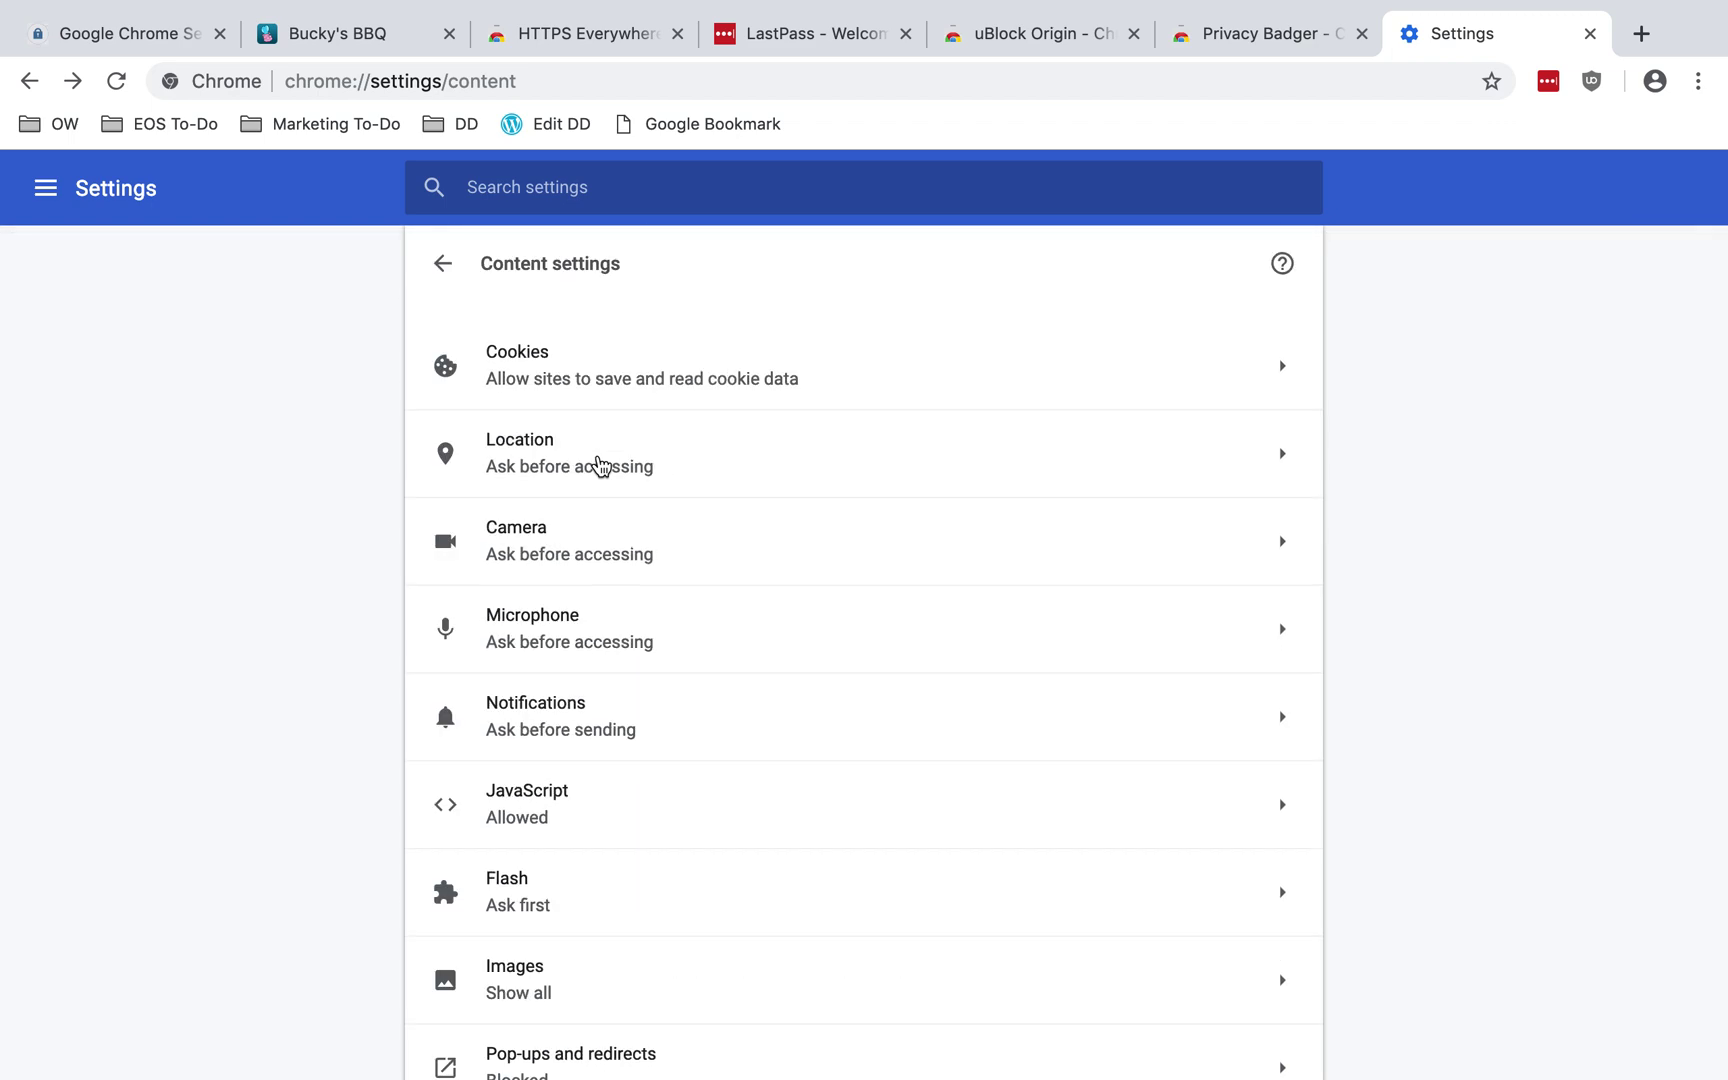
# Step: Open Clear browsing data on the Basic tab with Last hour, then cancel
pyautogui.click(445, 267)
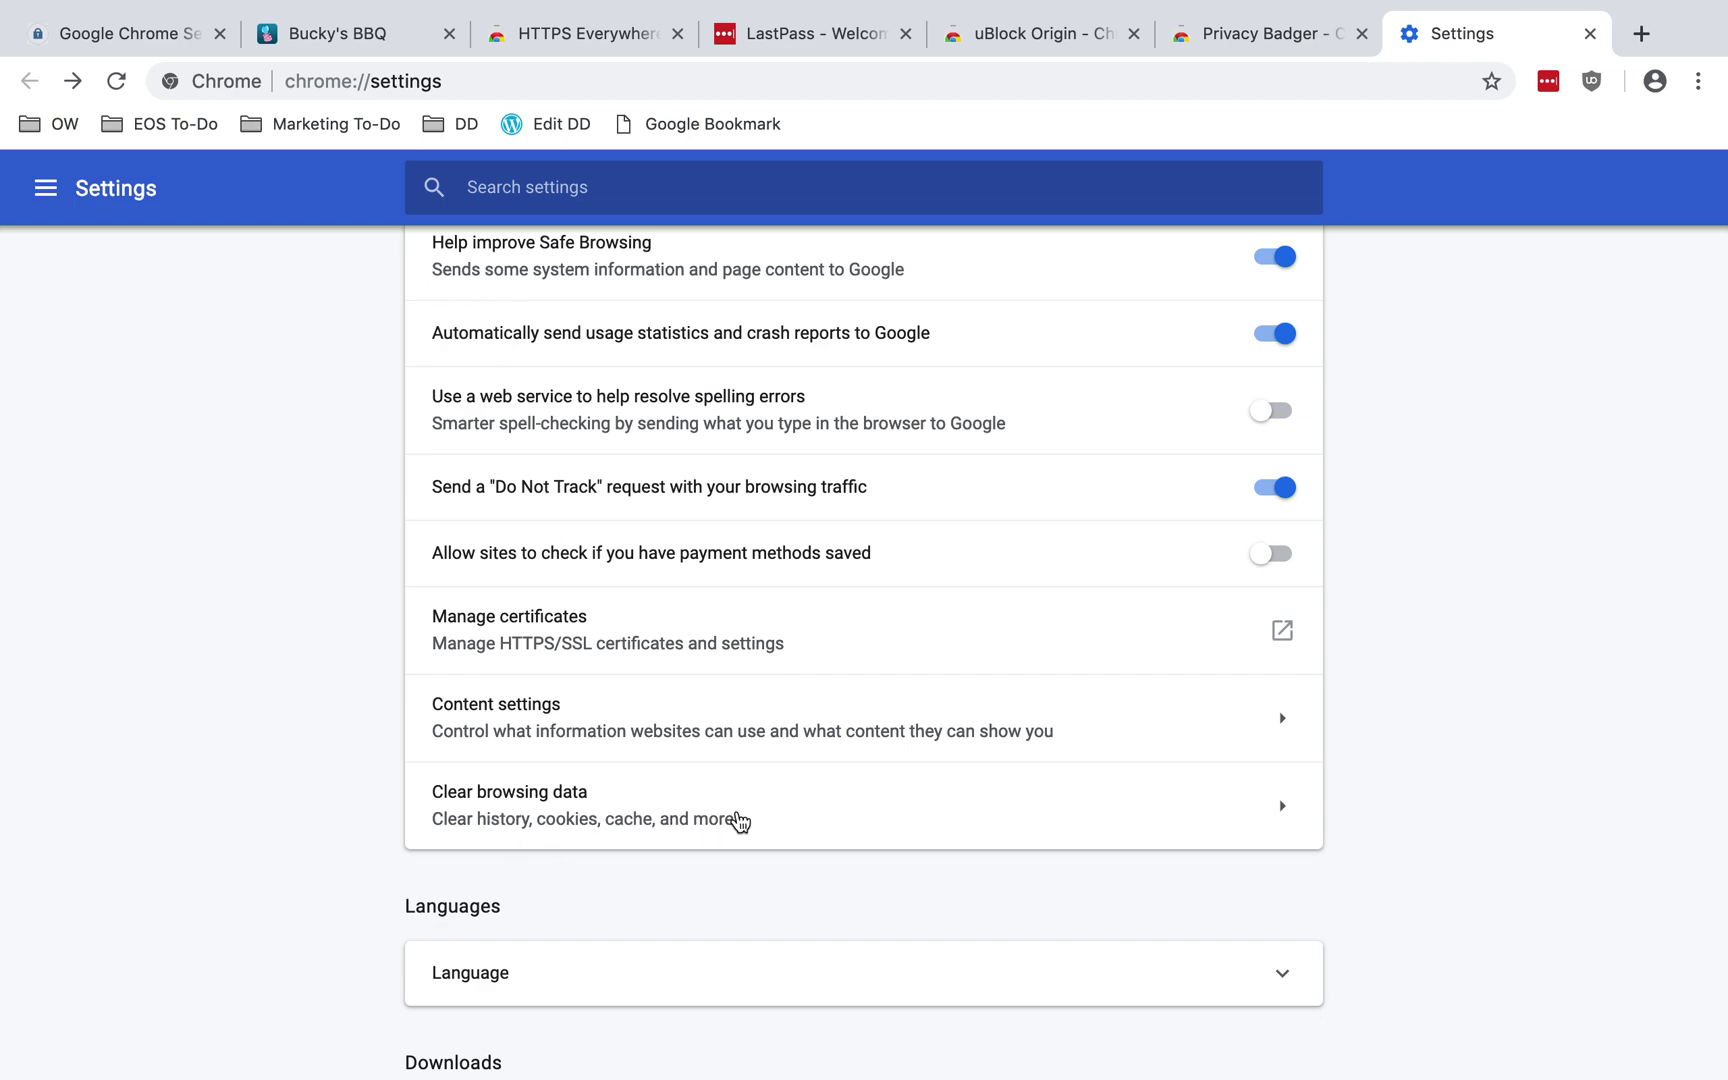
pyautogui.click(815, 822)
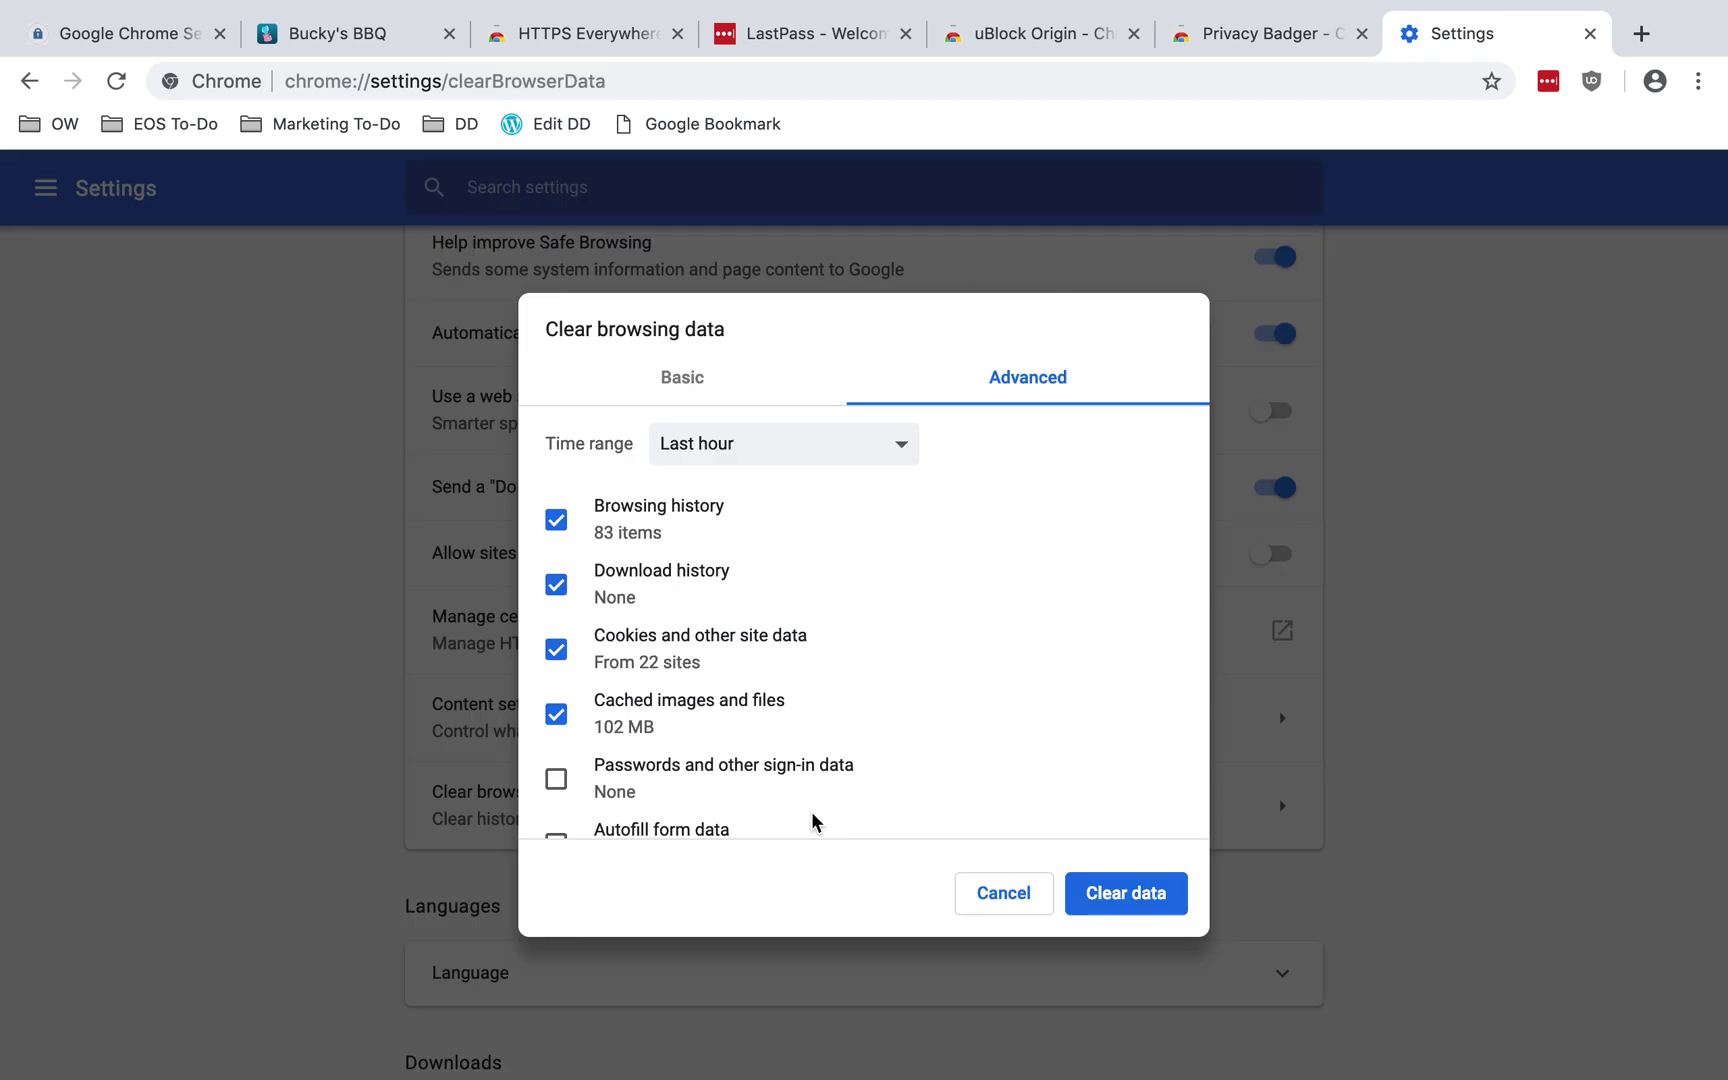
pyautogui.click(695, 393)
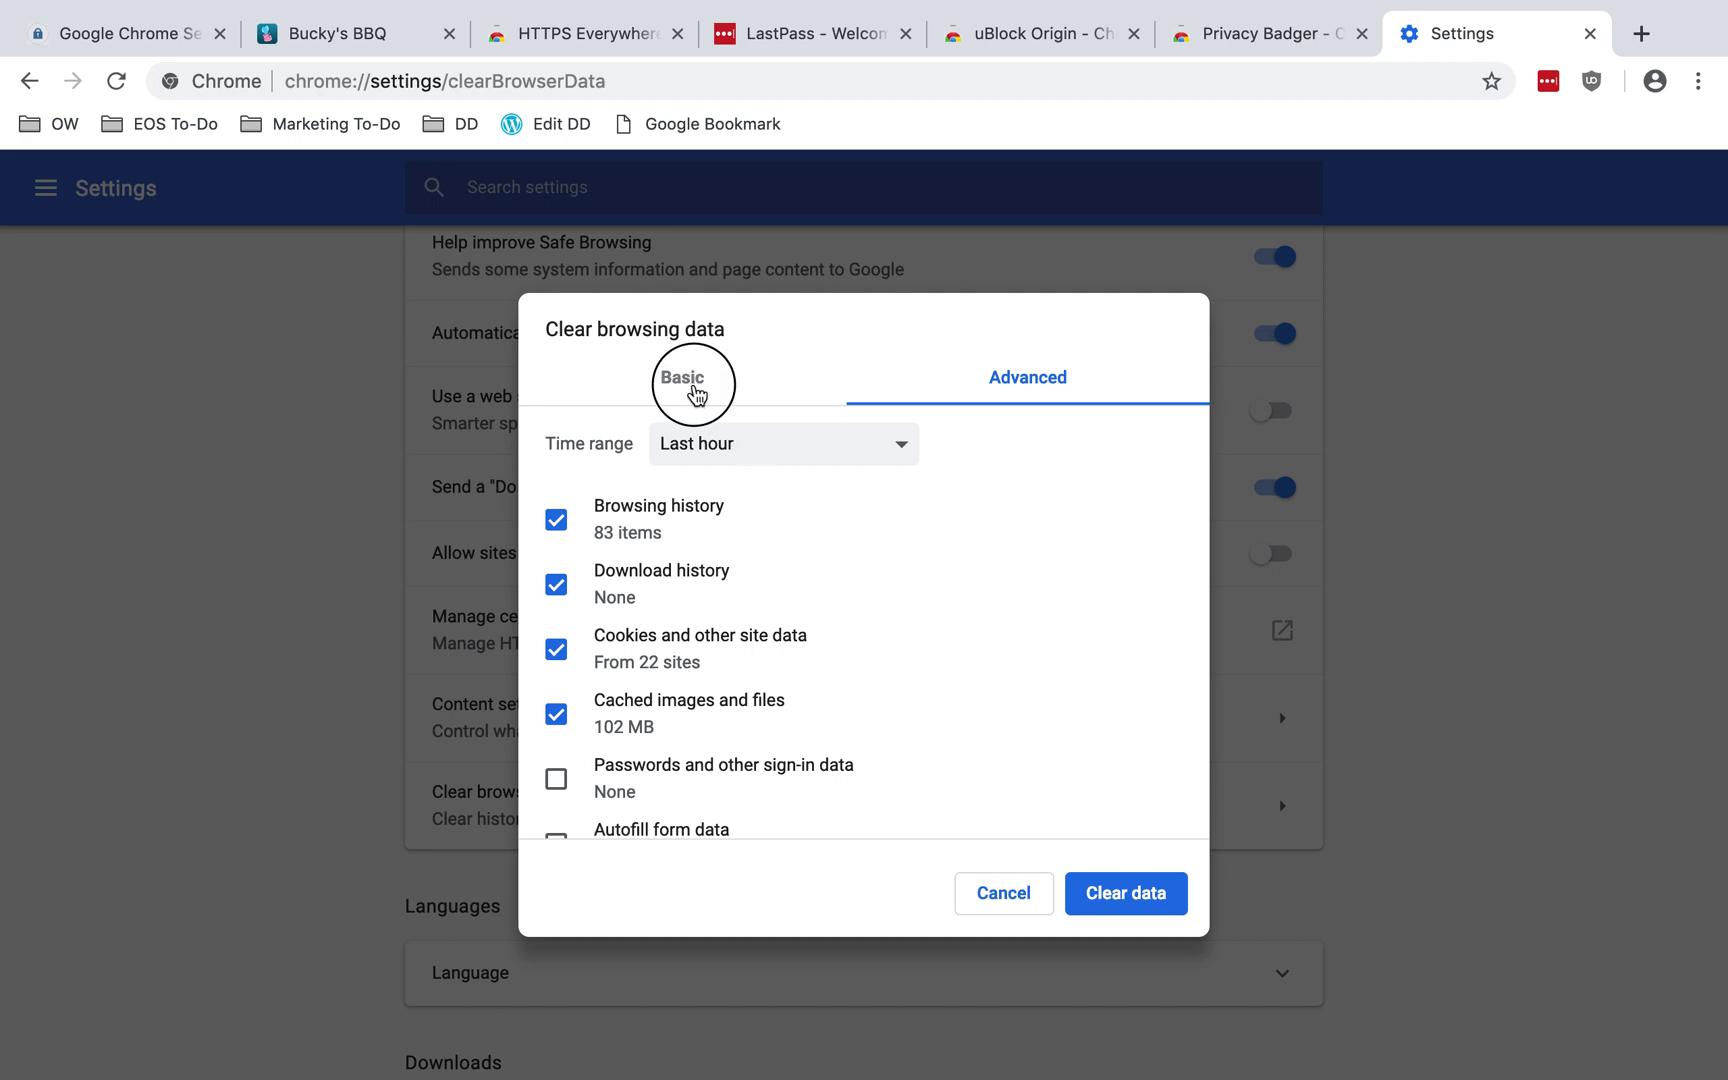
pyautogui.click(986, 384)
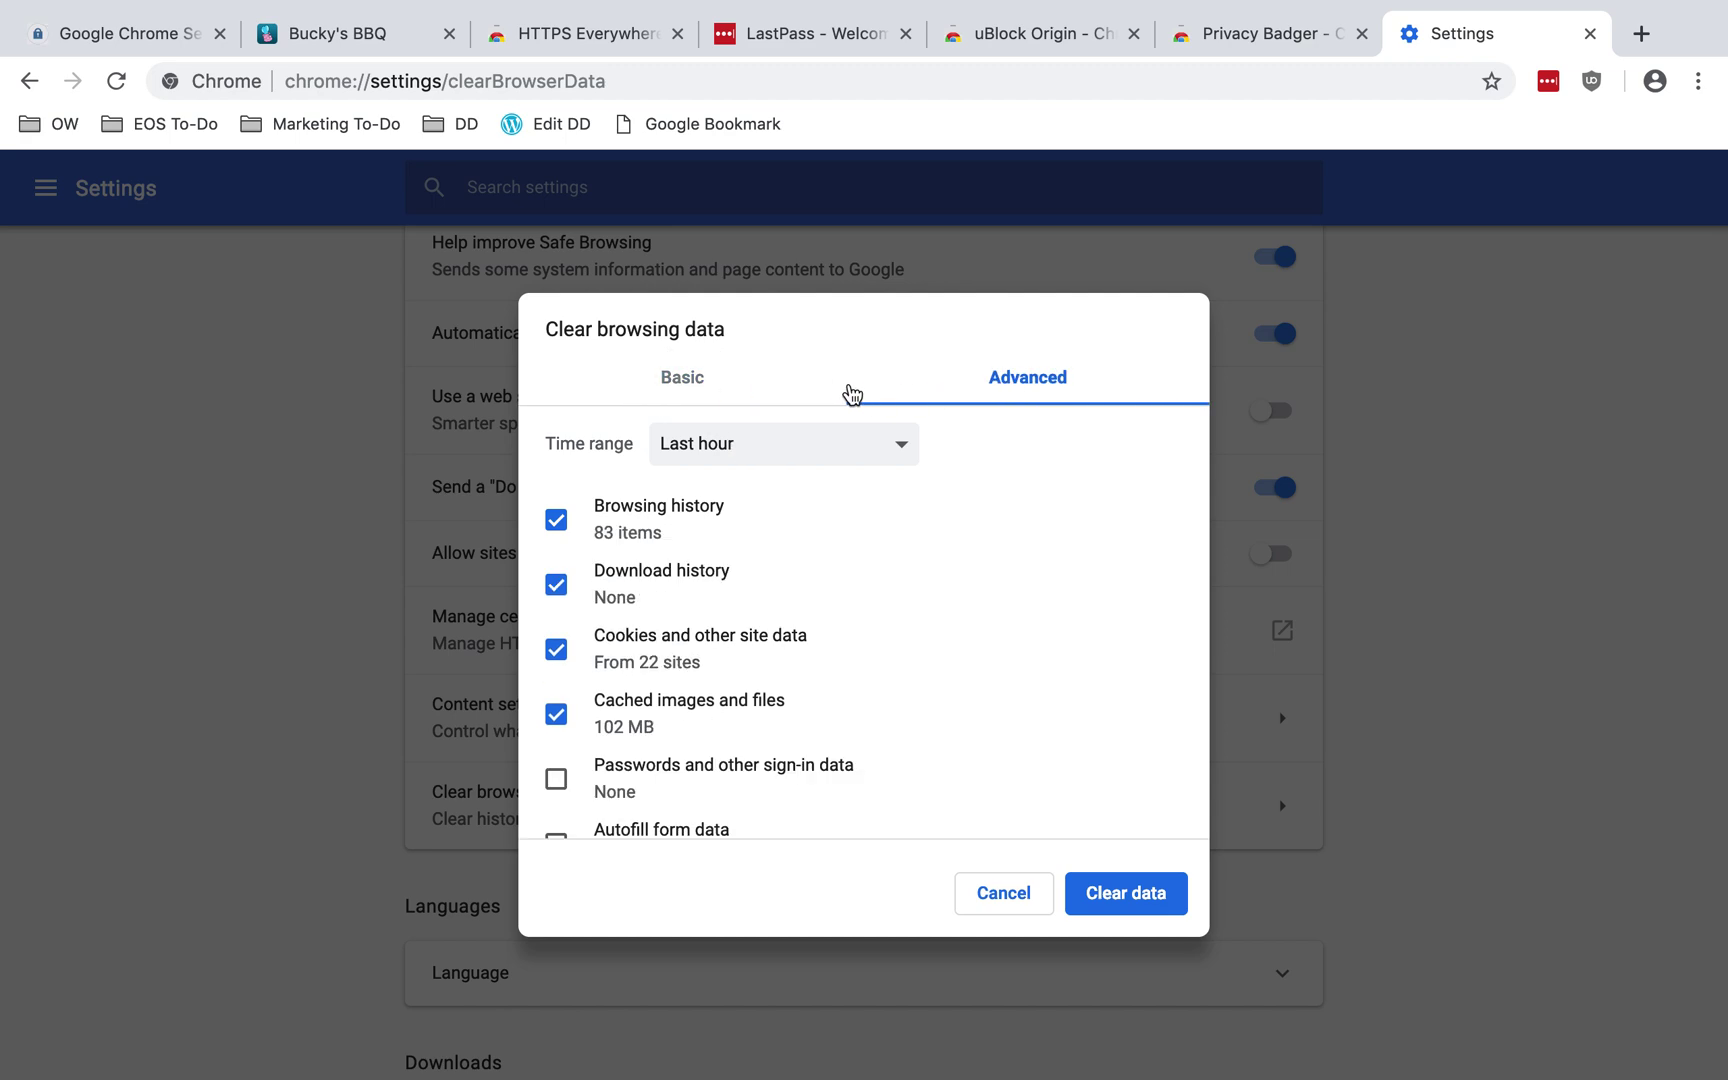
pyautogui.click(687, 378)
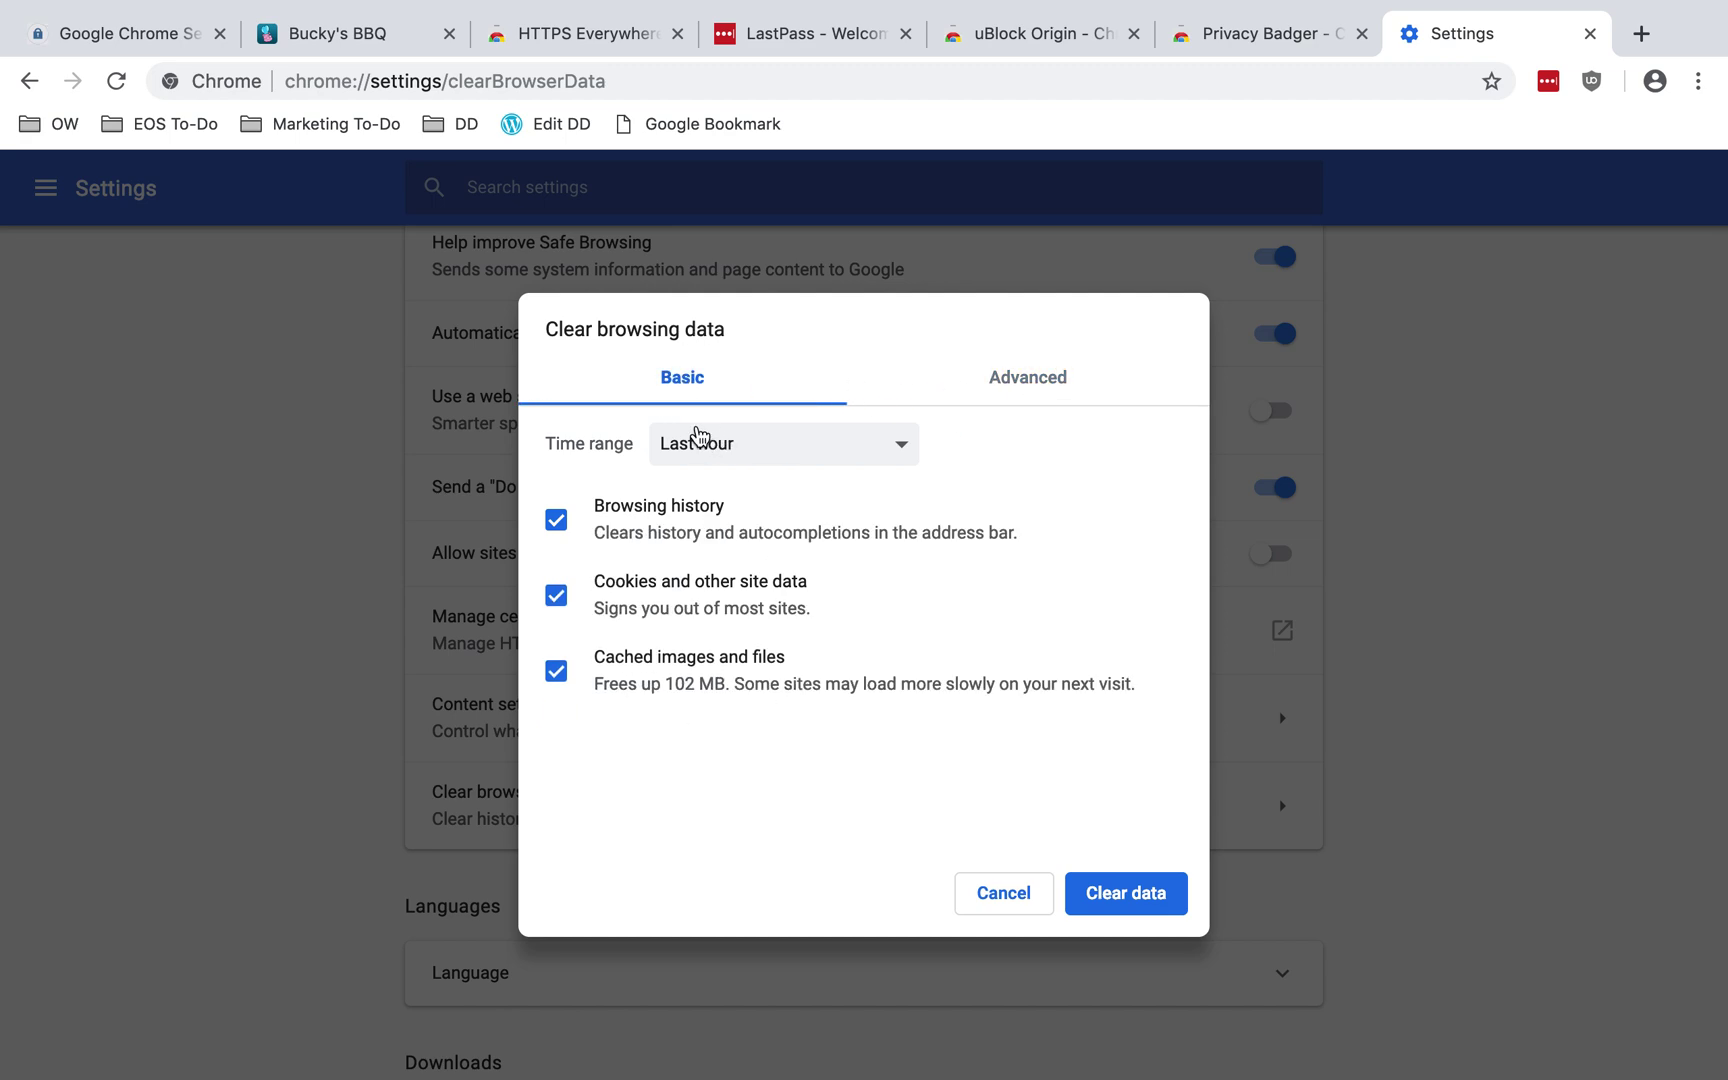
pyautogui.click(748, 446)
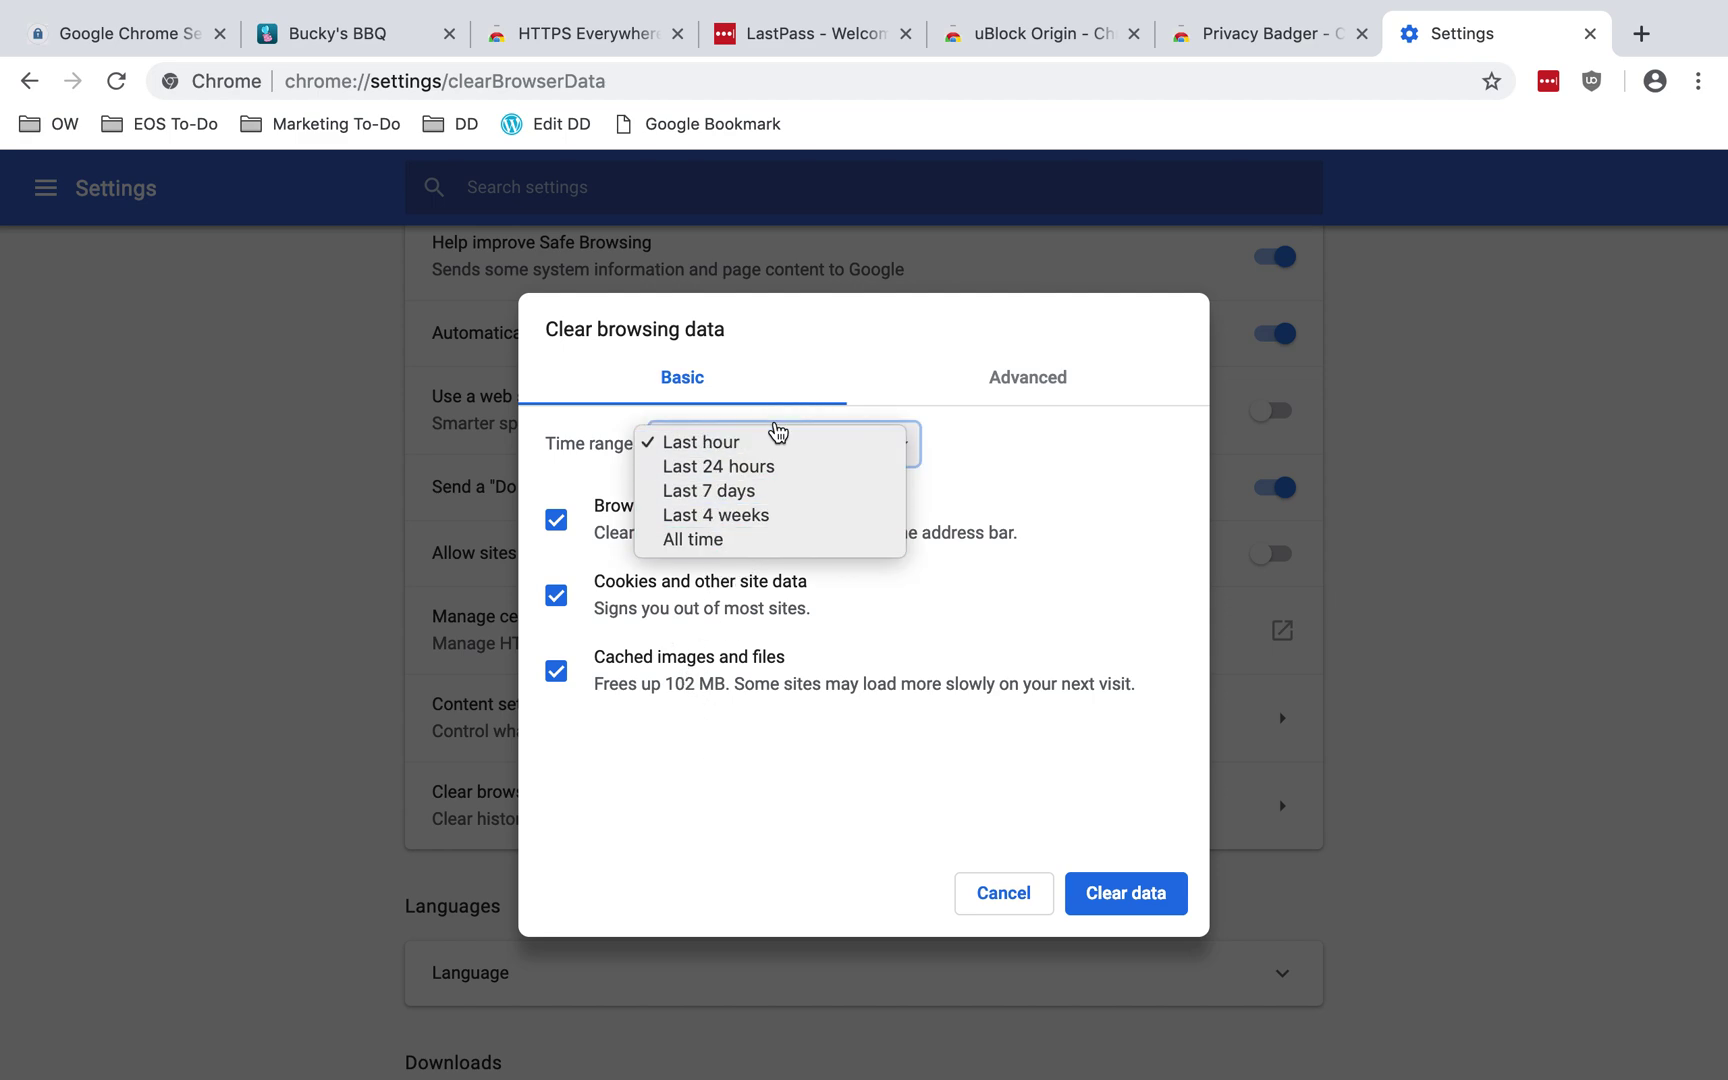
pyautogui.click(963, 455)
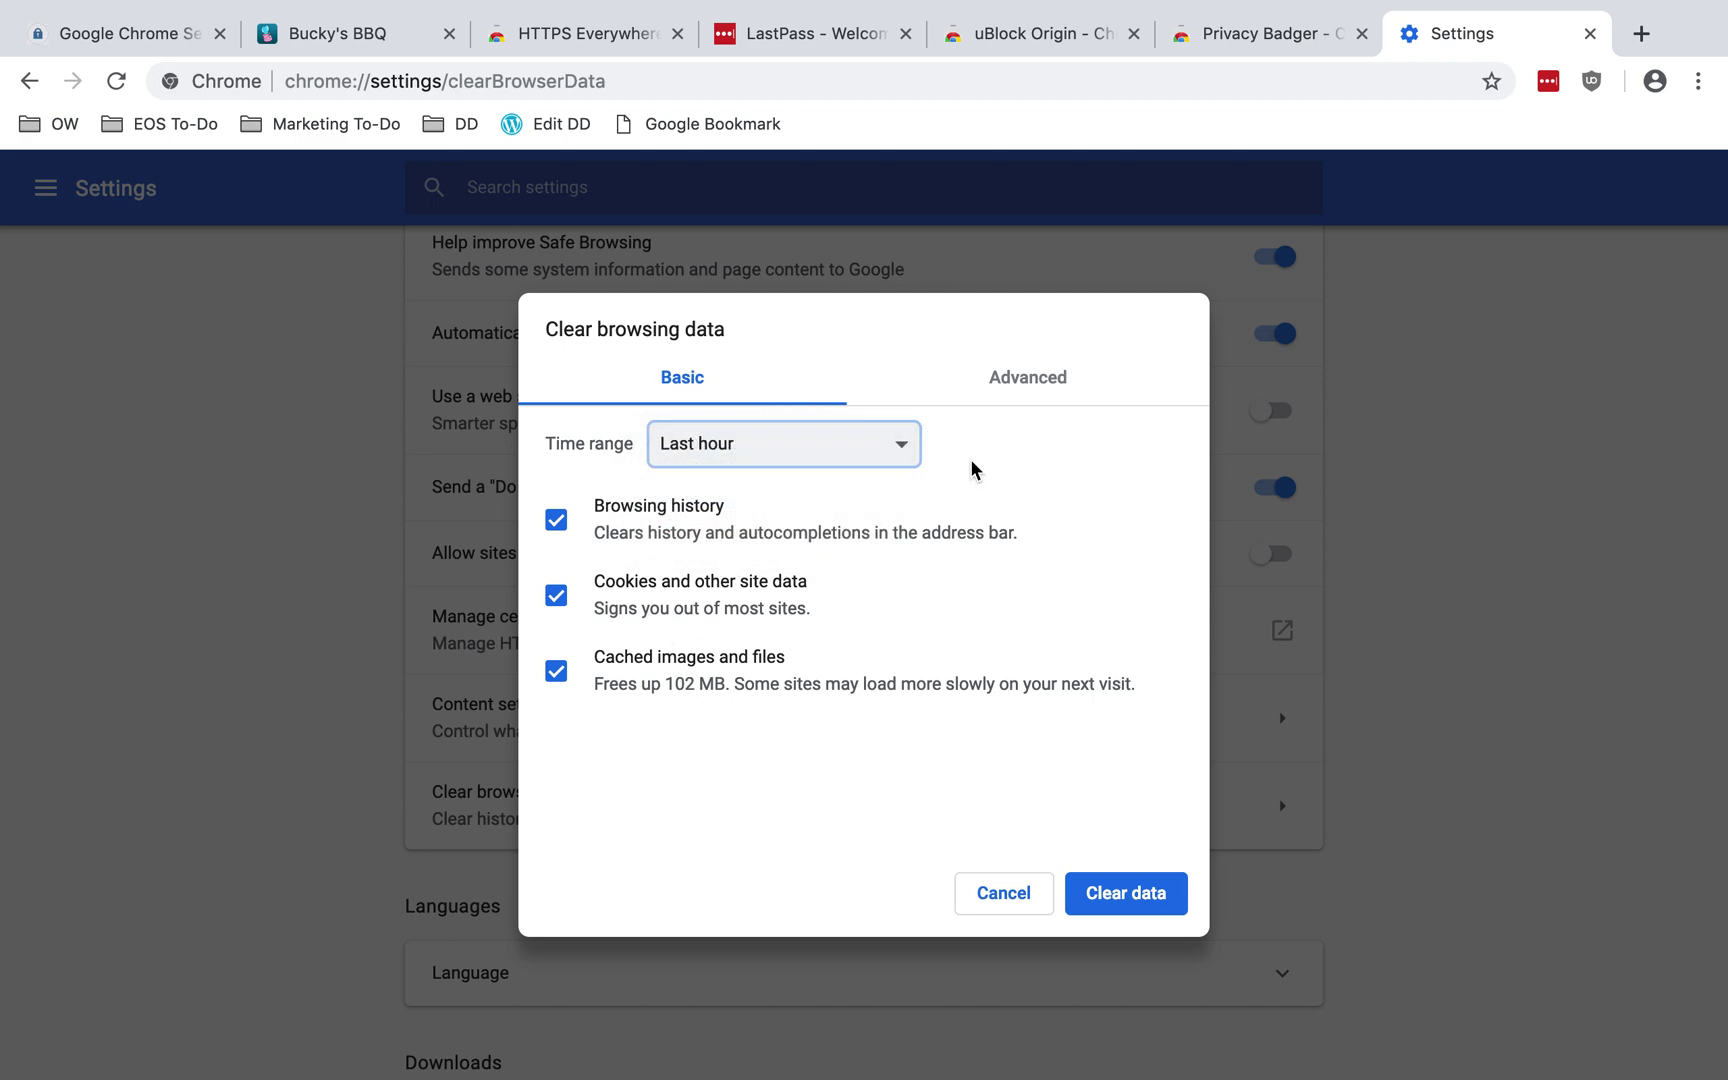
pyautogui.click(997, 898)
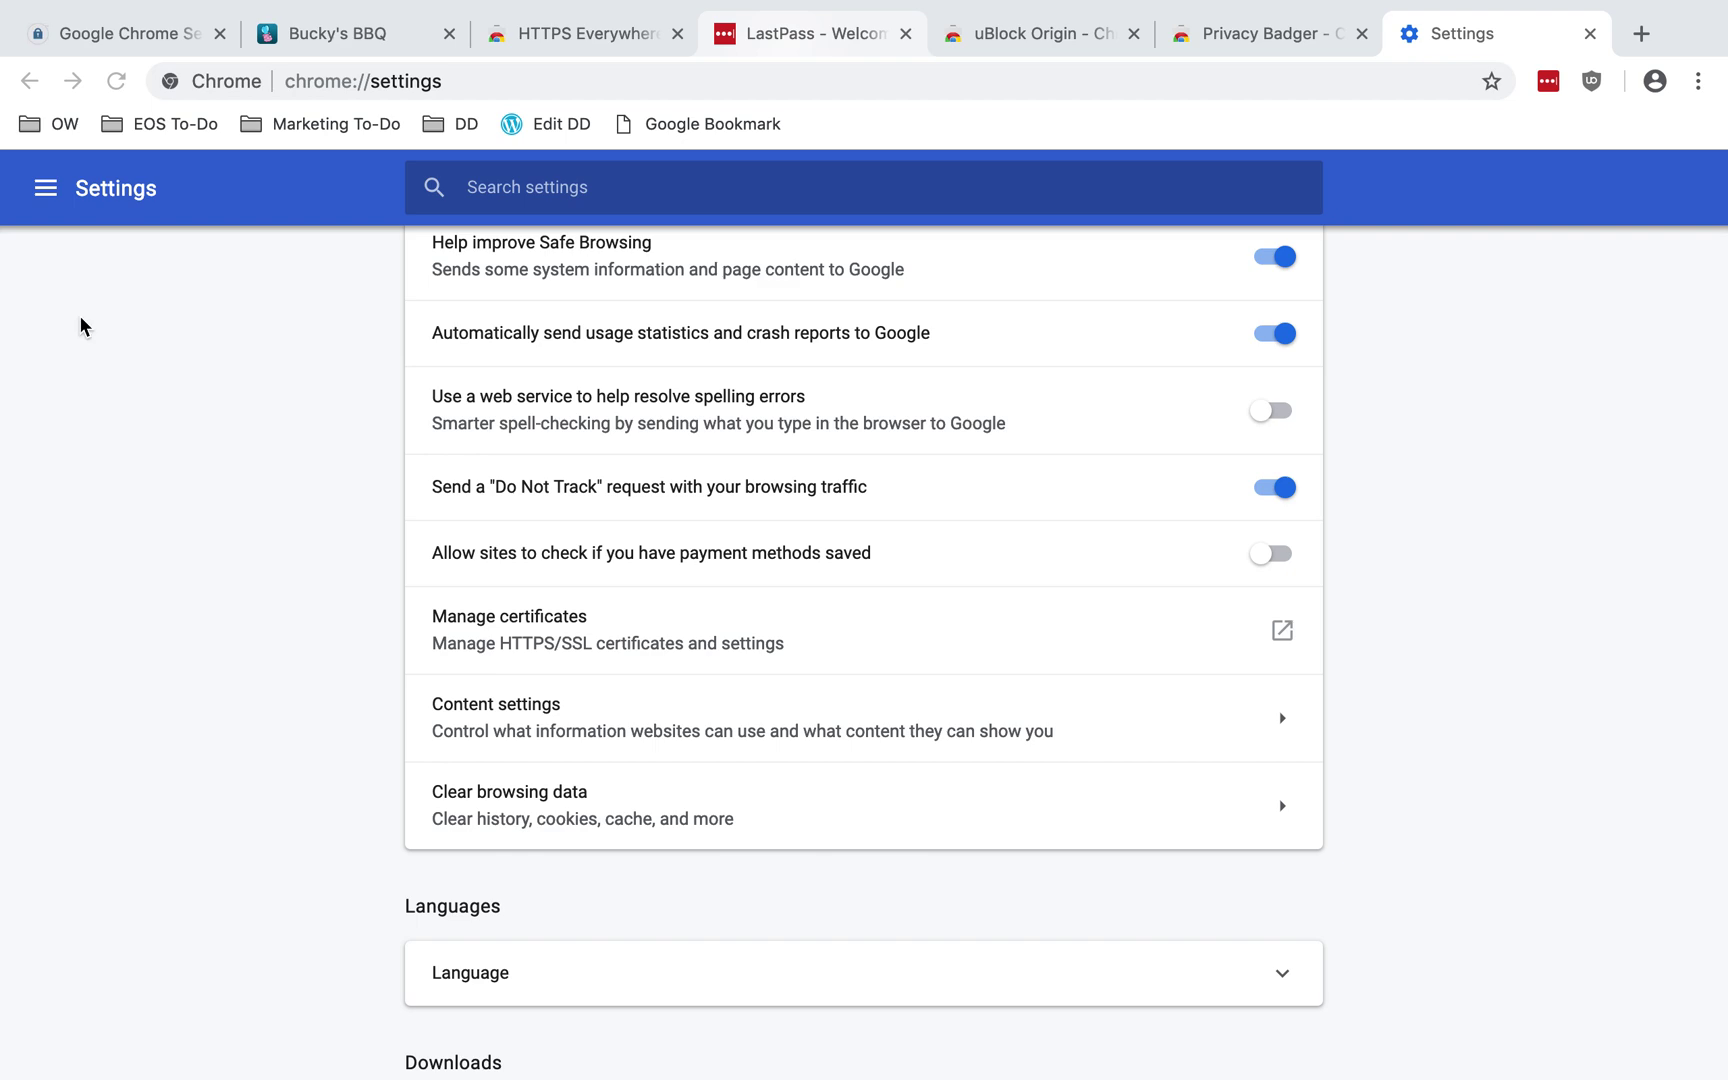
# Step: Switch to the Defending Digital Chrome Security & Privacy Guide tab
pyautogui.click(116, 30)
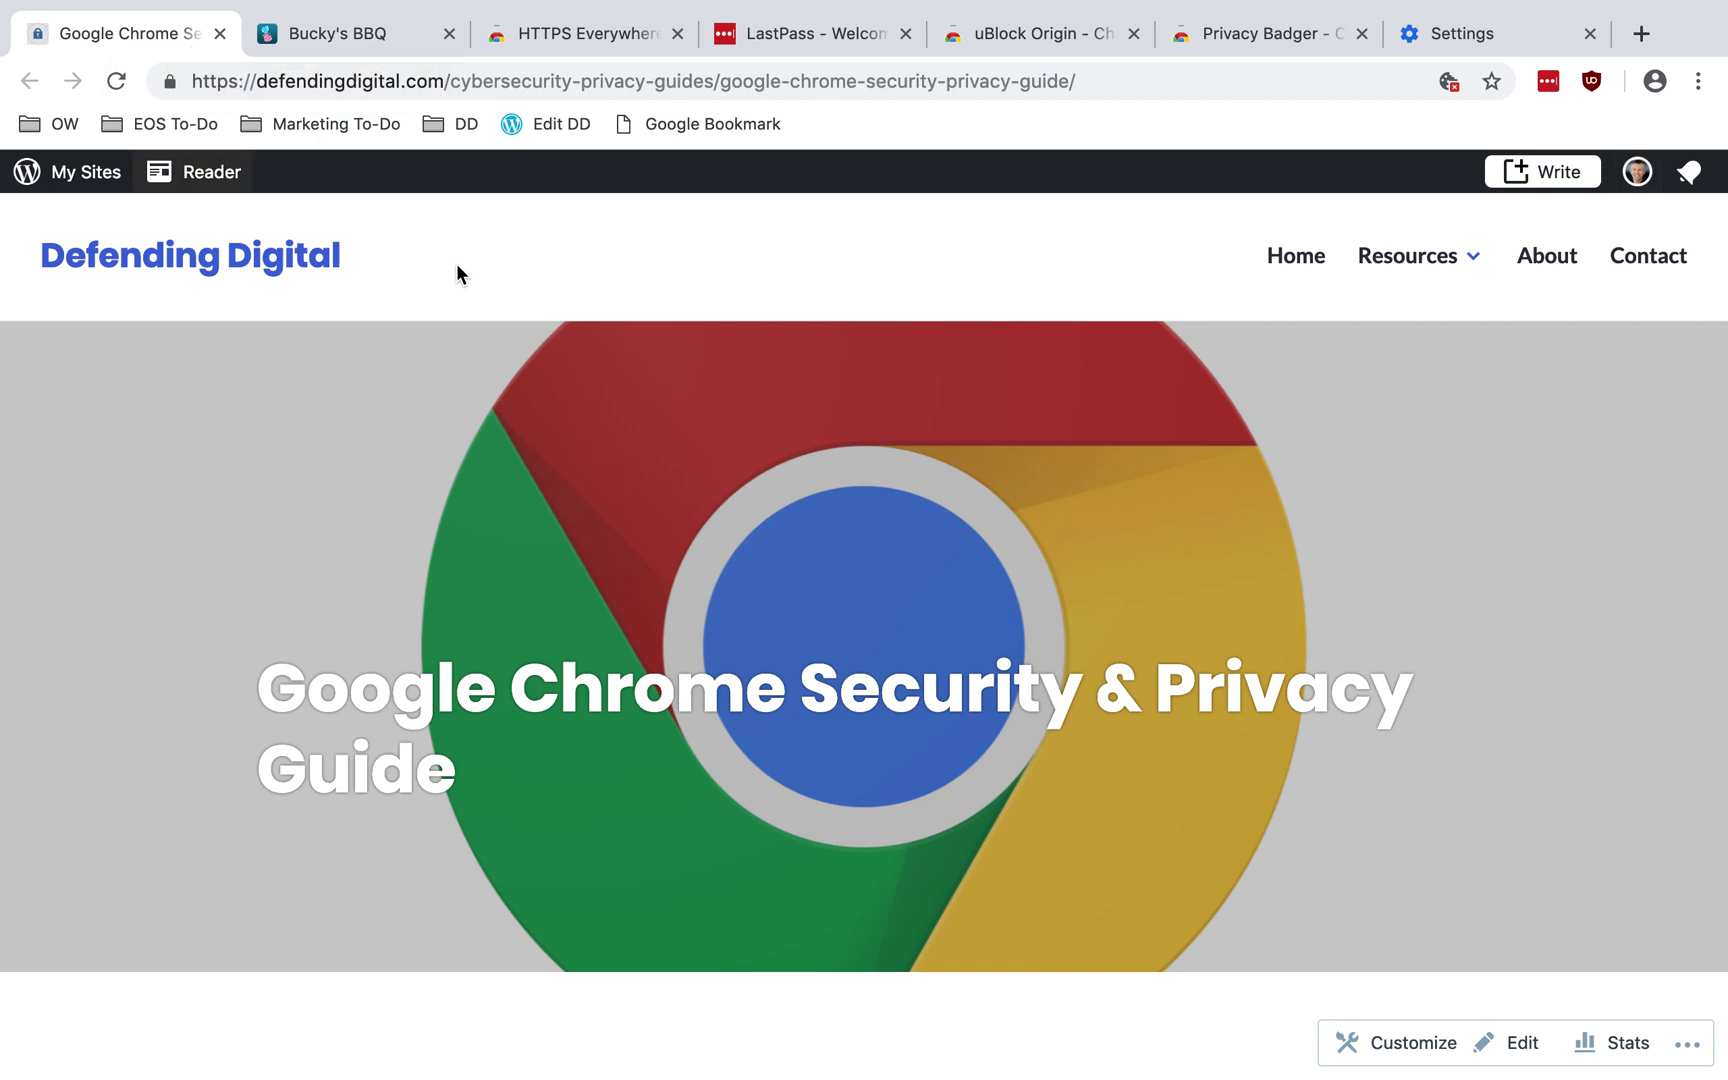
# Step: Show the Defending Digital page's site info: secure connection, valid certificate, 23 cookies
pyautogui.click(172, 85)
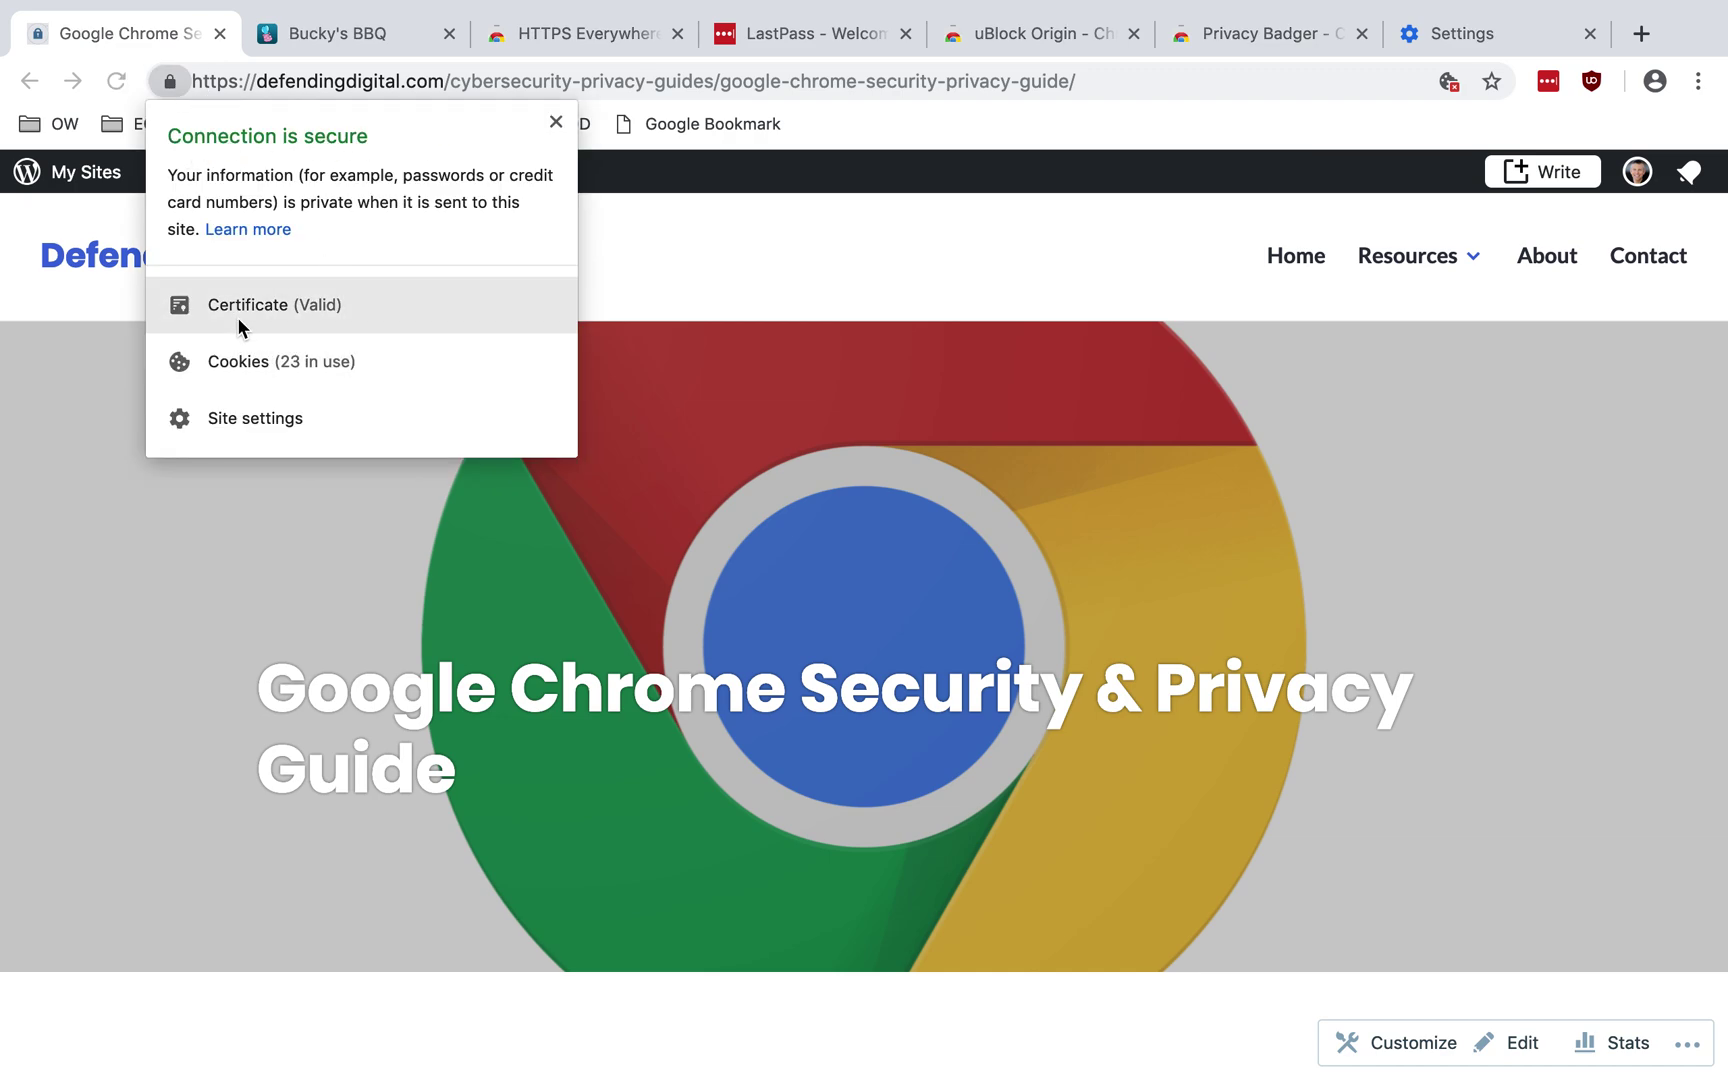
# Step: Inspect the Bucky's BBQ site's Not Secure warning, then go to its Contact page
pyautogui.click(704, 255)
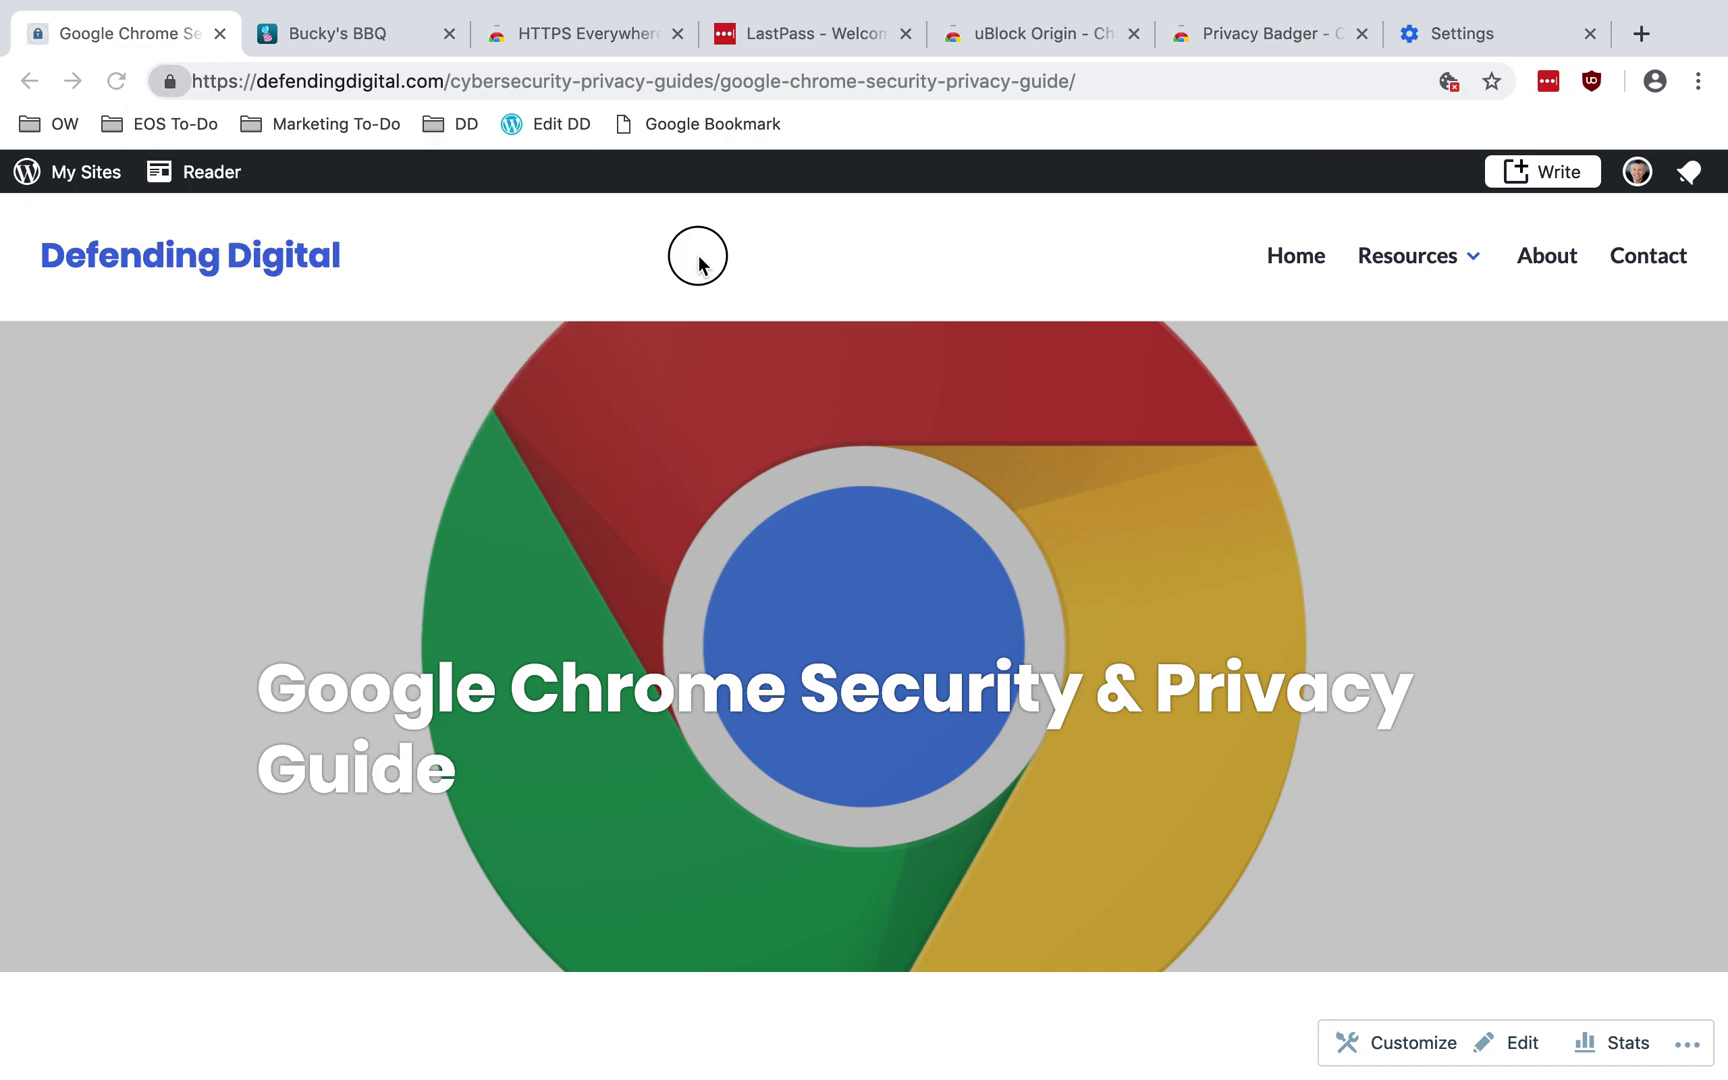
pyautogui.click(345, 38)
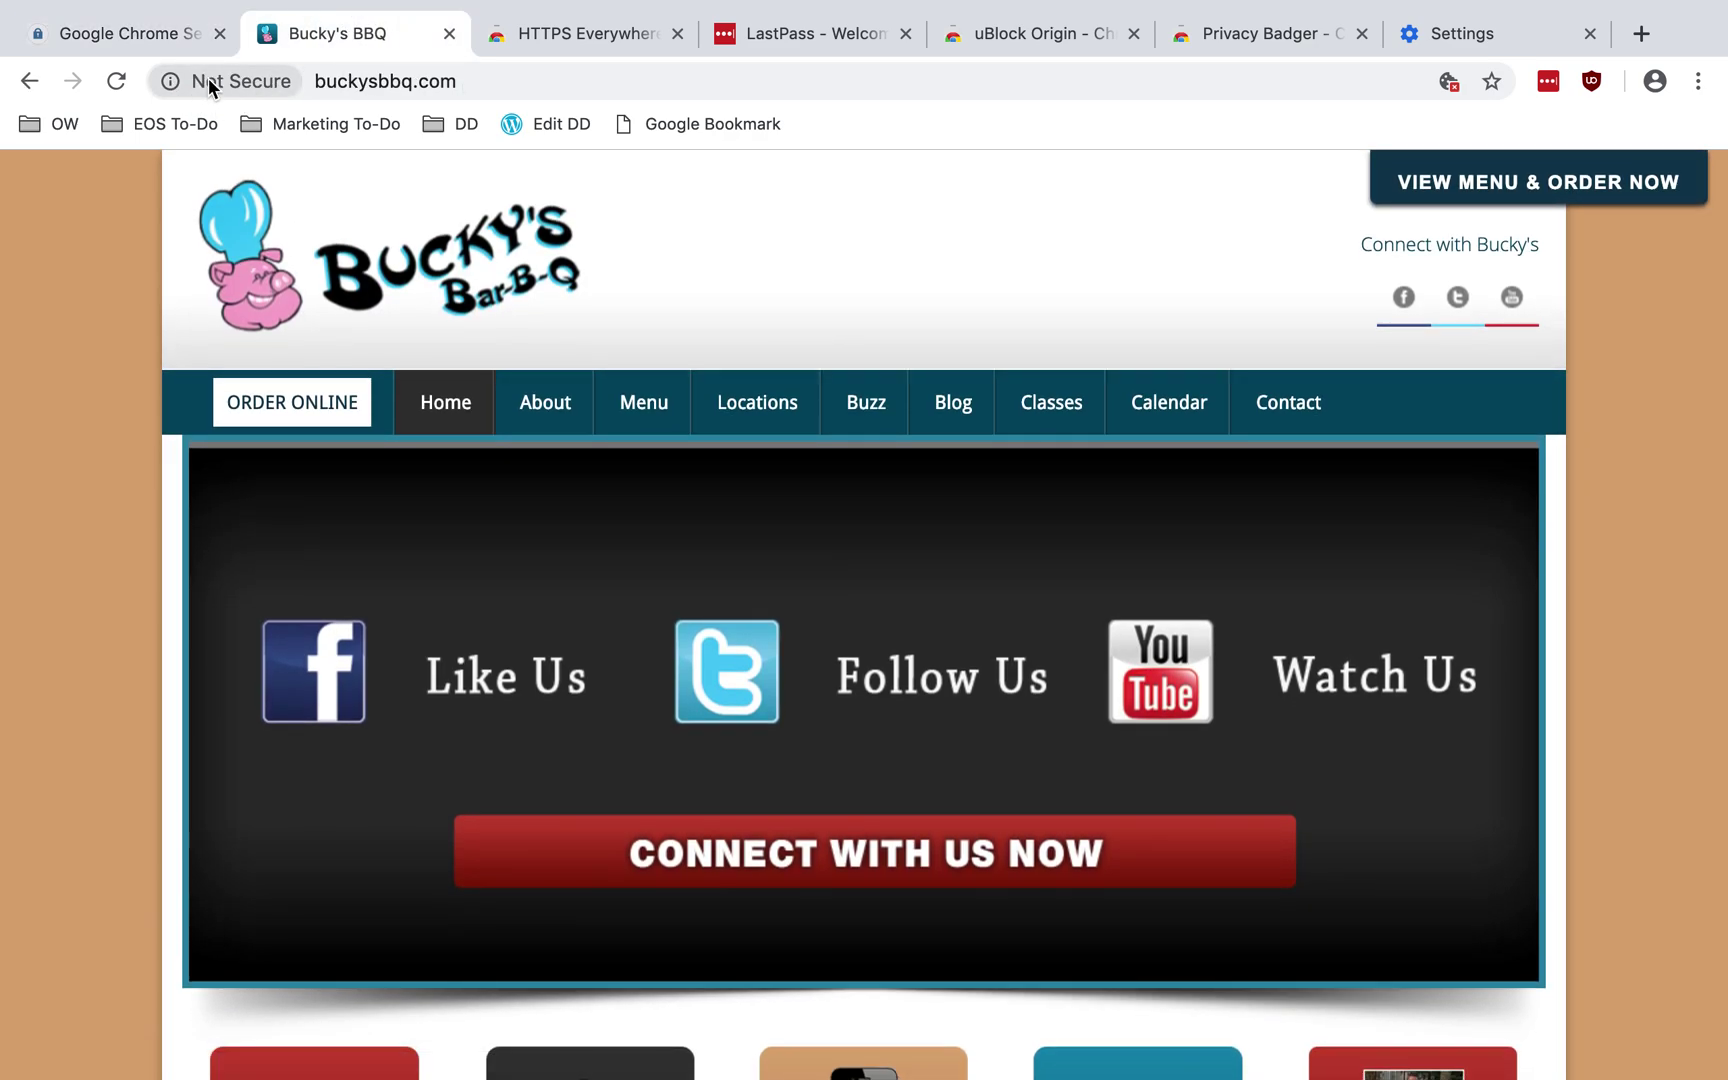
pyautogui.click(176, 82)
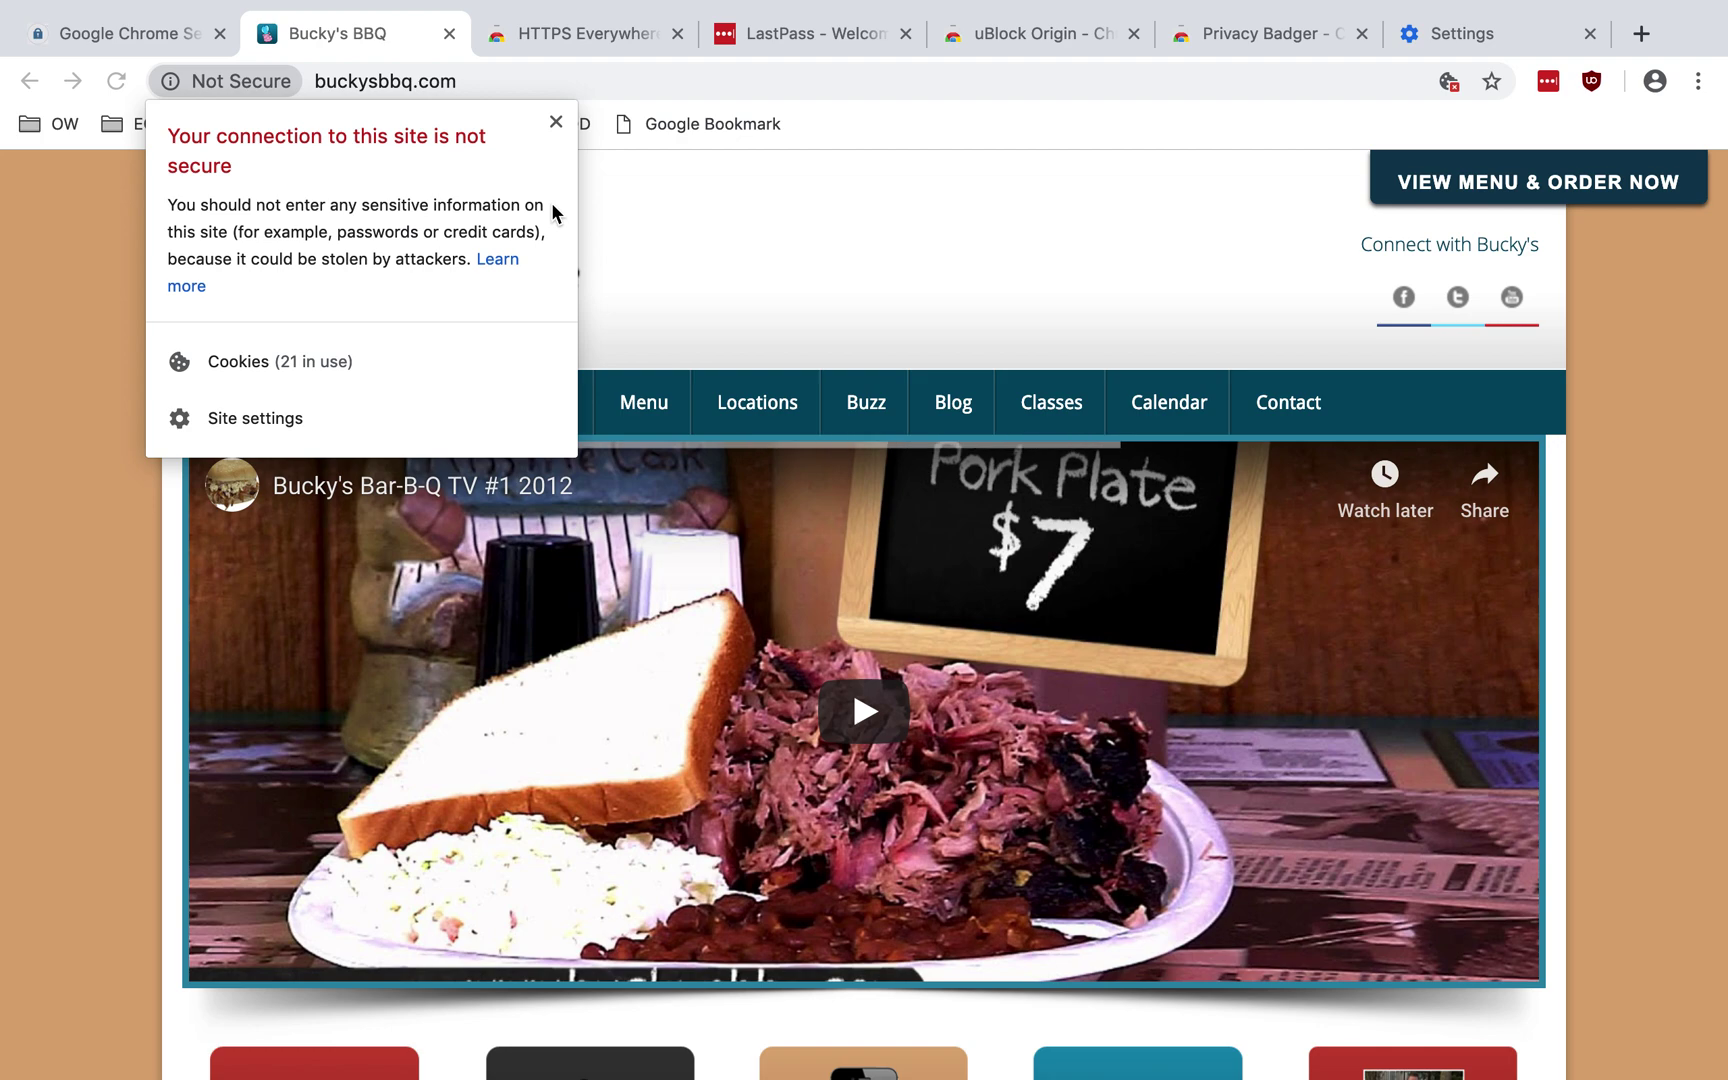
pyautogui.click(730, 240)
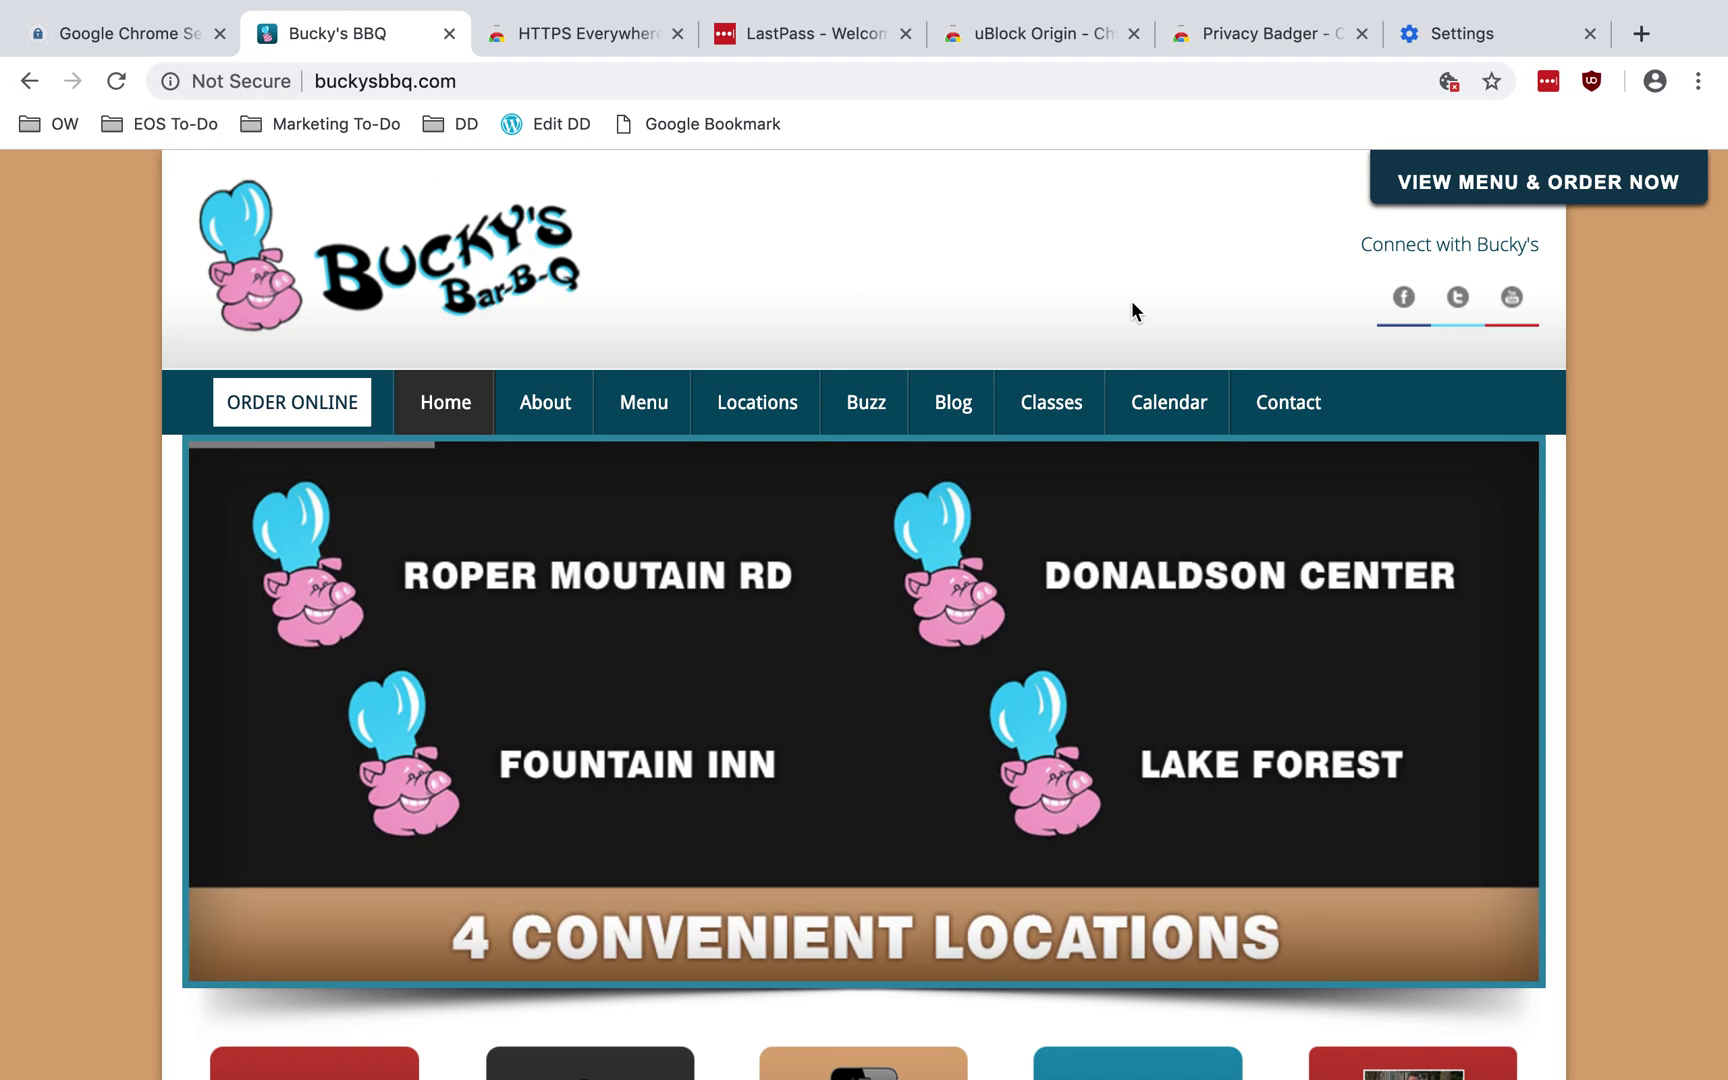
pyautogui.click(1301, 408)
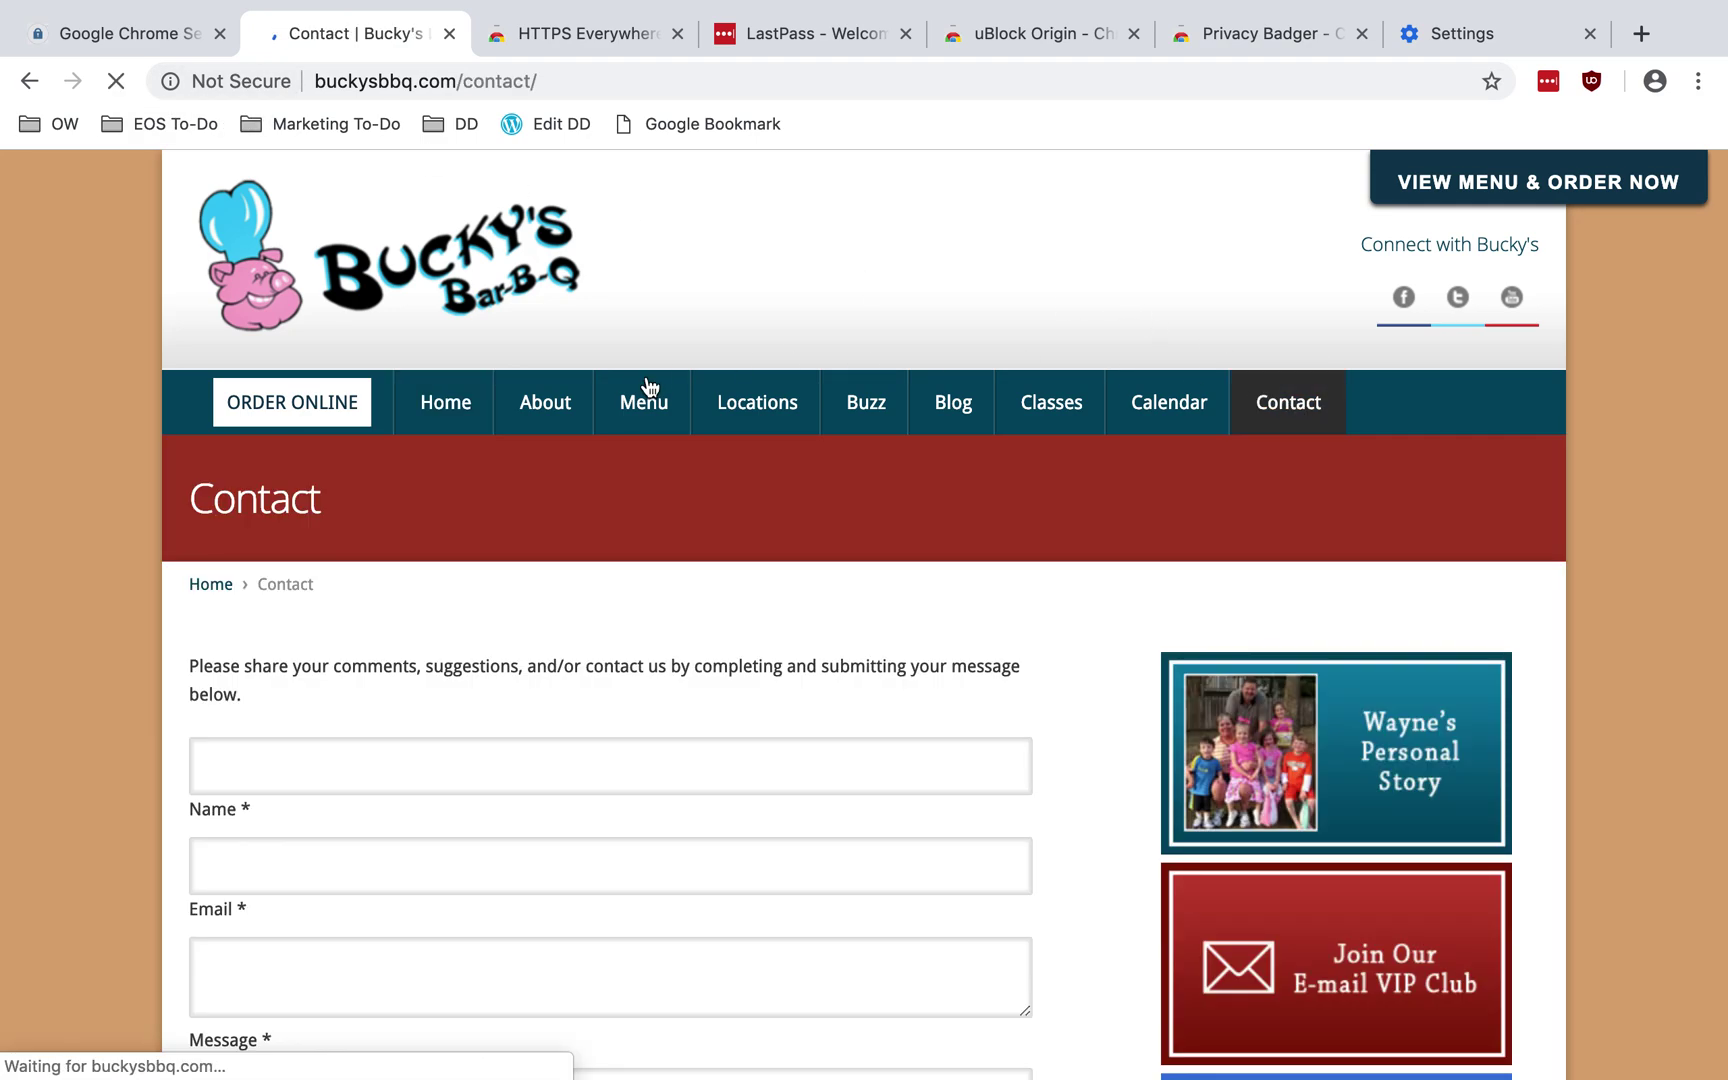
pyautogui.scroll(-2, 483, 598)
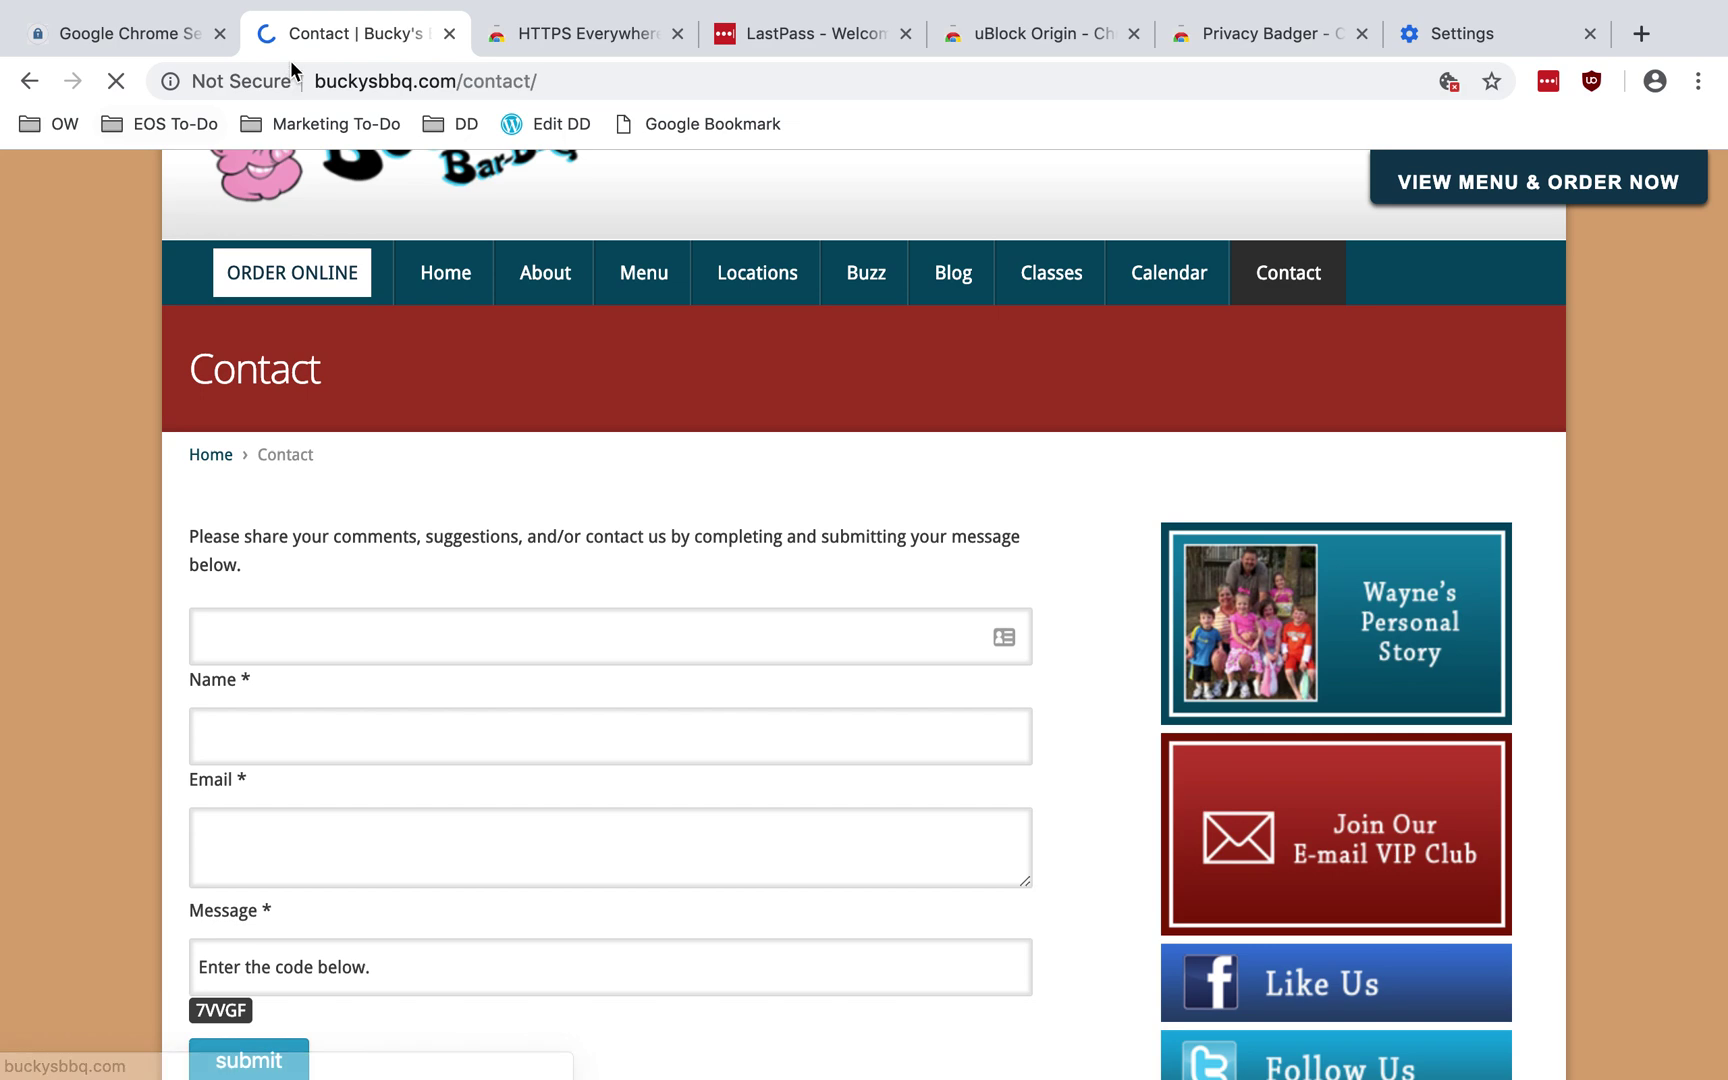
# Step: Type 'asdf' into the contact form's first field, check the Not Secure details, then delete it
pyautogui.click(339, 625)
pyautogui.write('asdf')
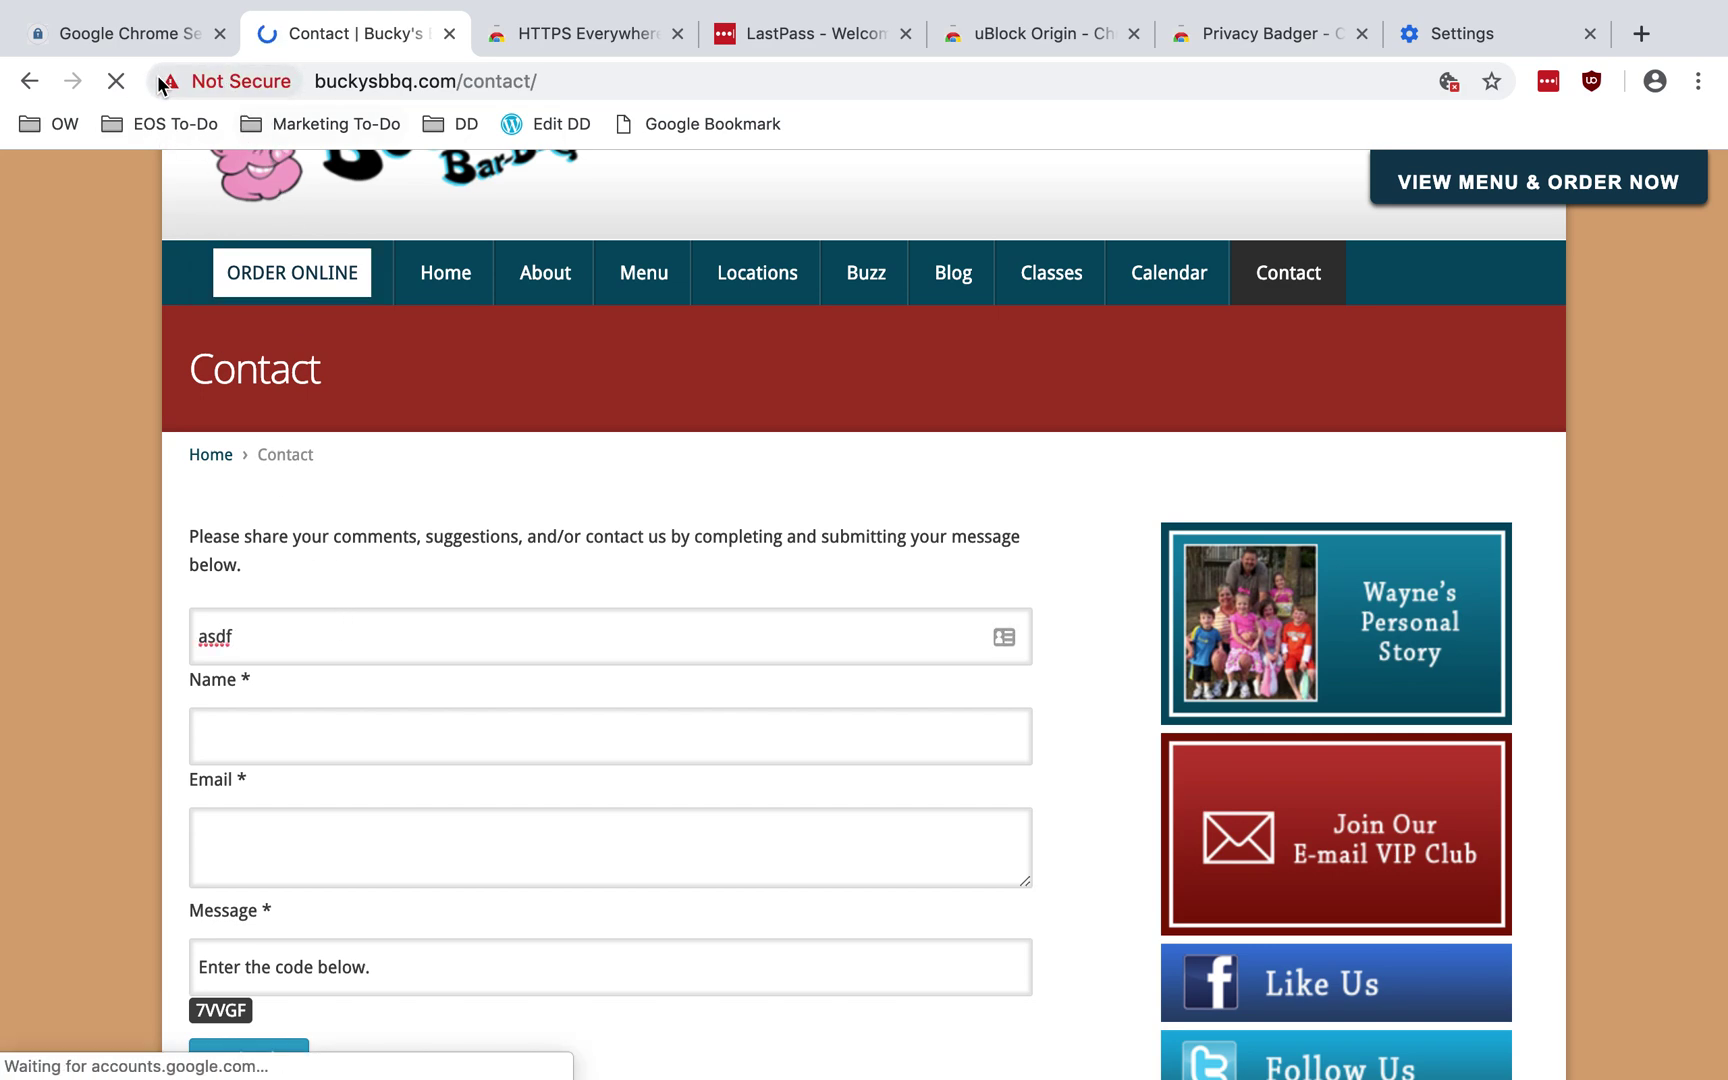
pyautogui.click(284, 84)
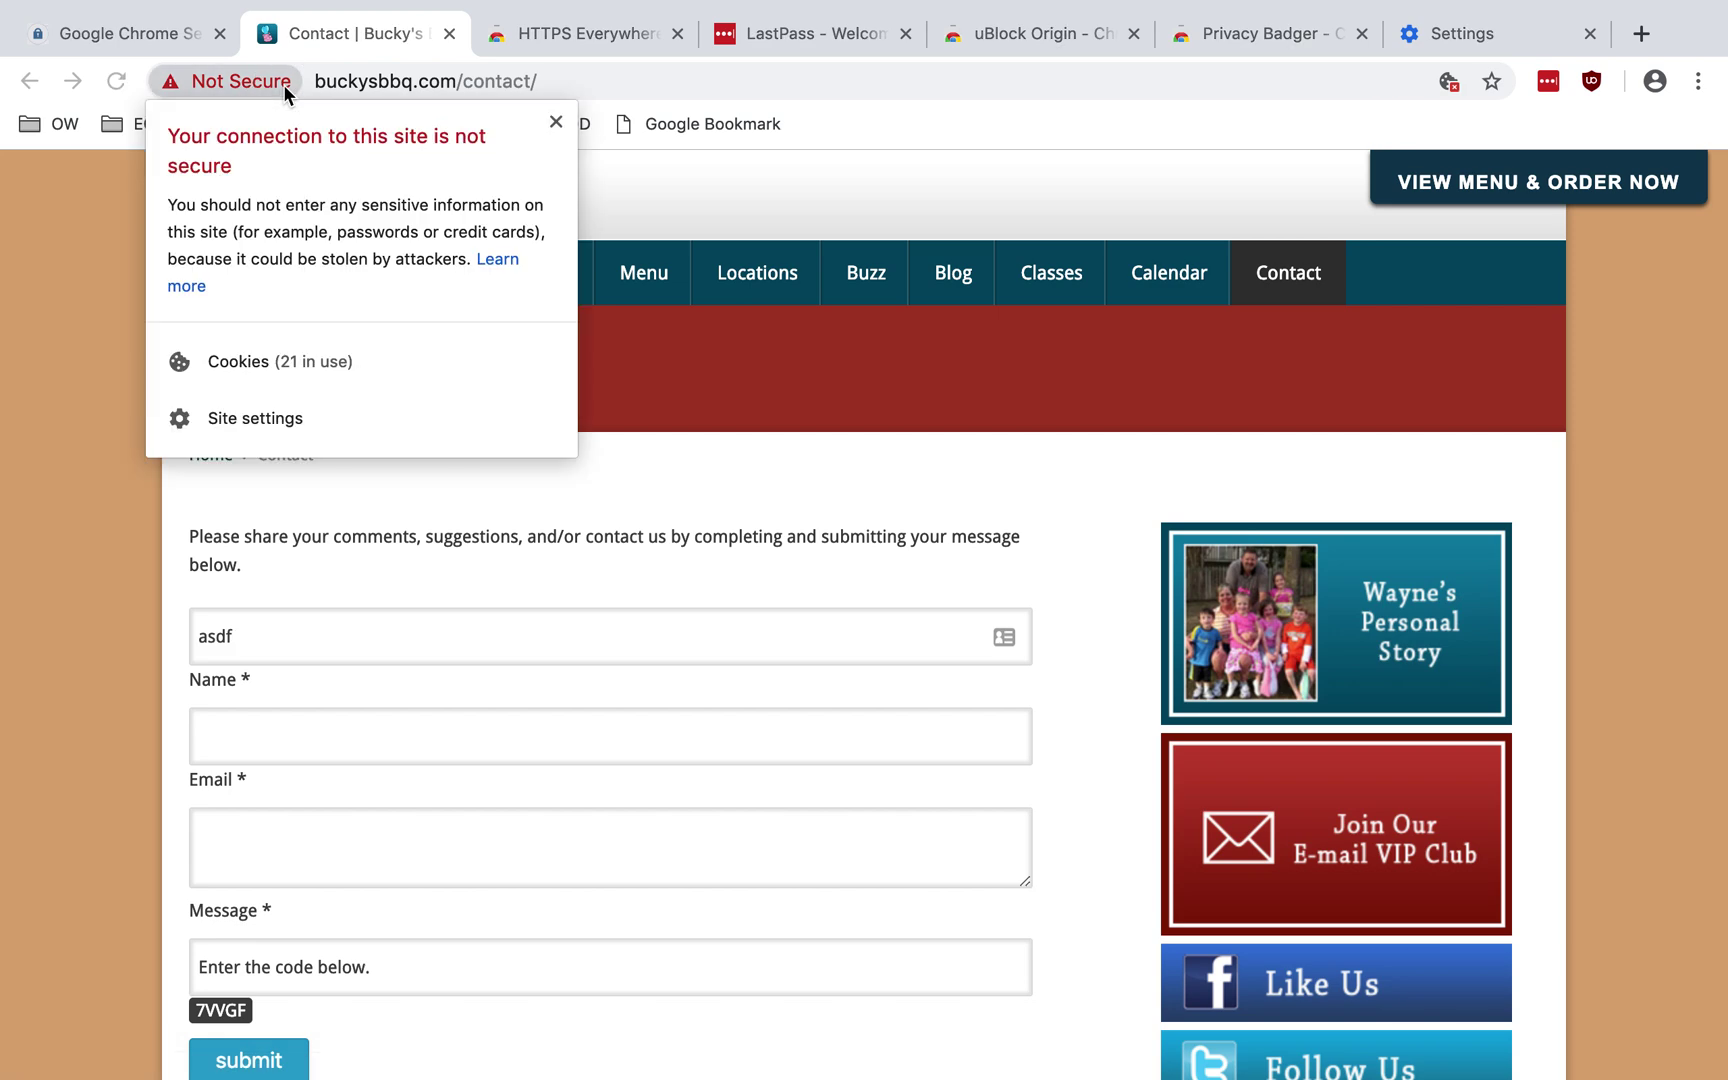
pyautogui.click(284, 84)
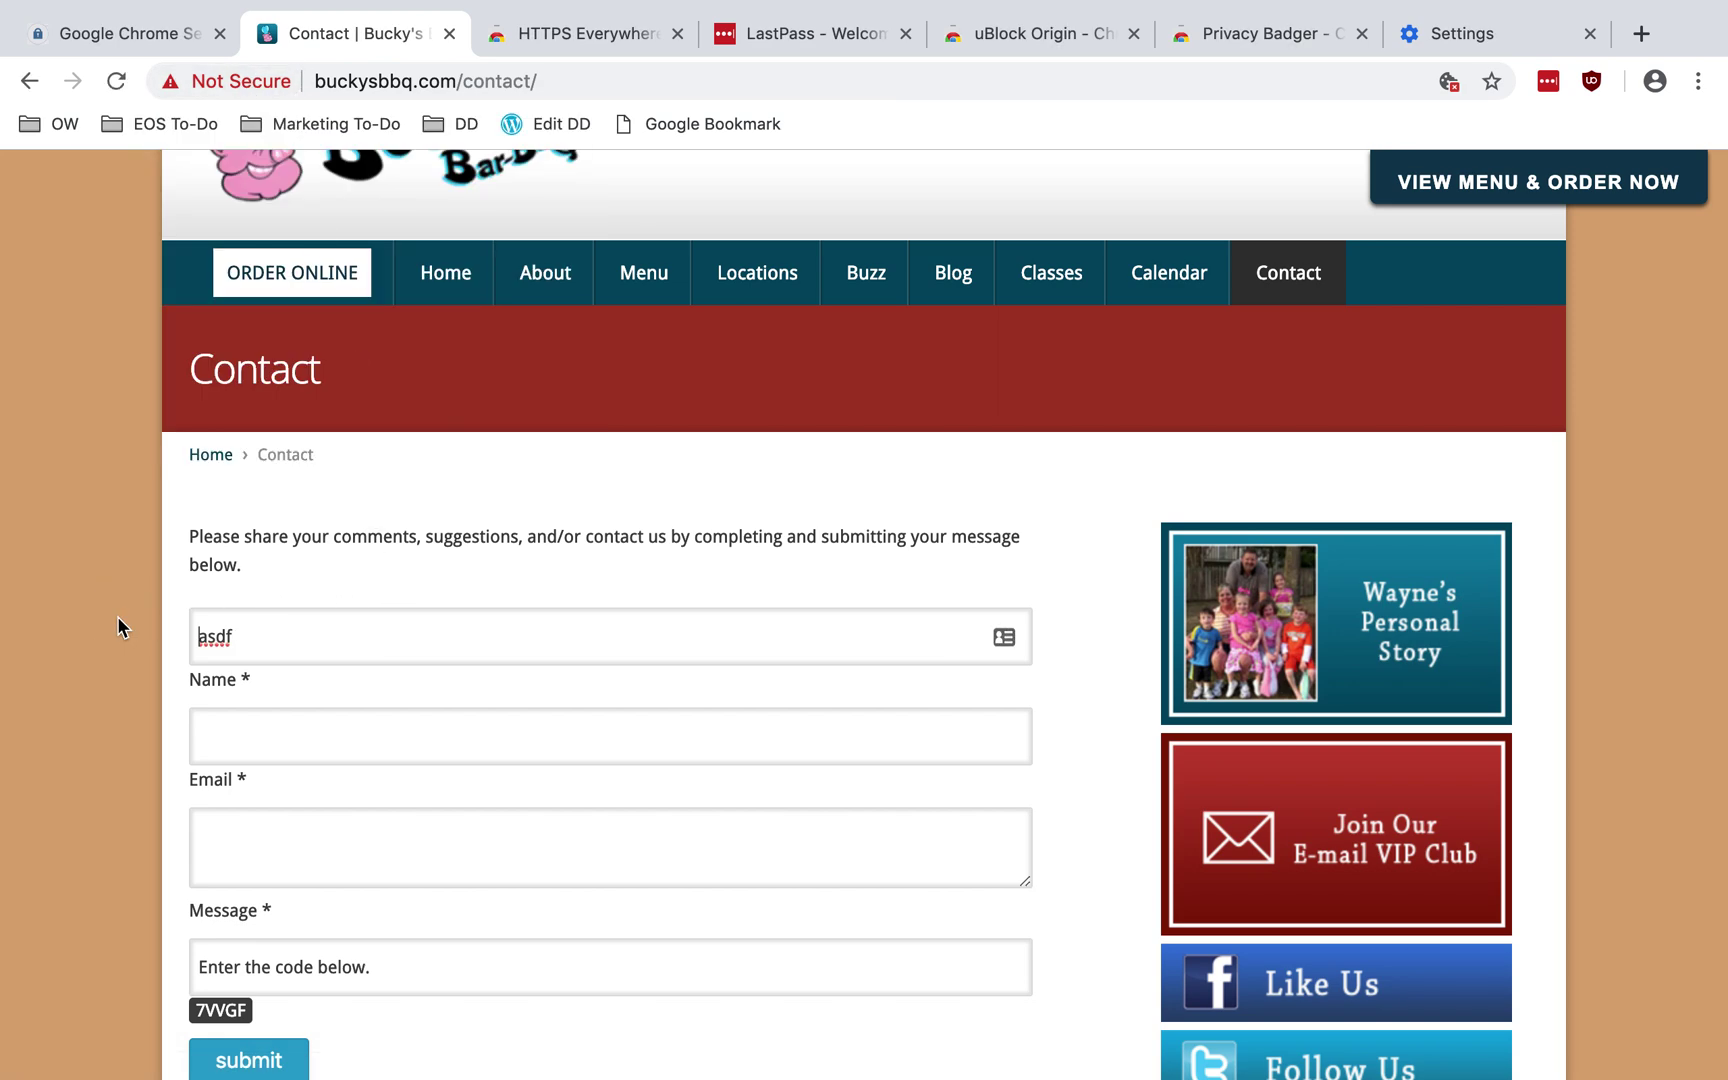
pyautogui.doubleClick(306, 660)
pyautogui.press('BackSpace')
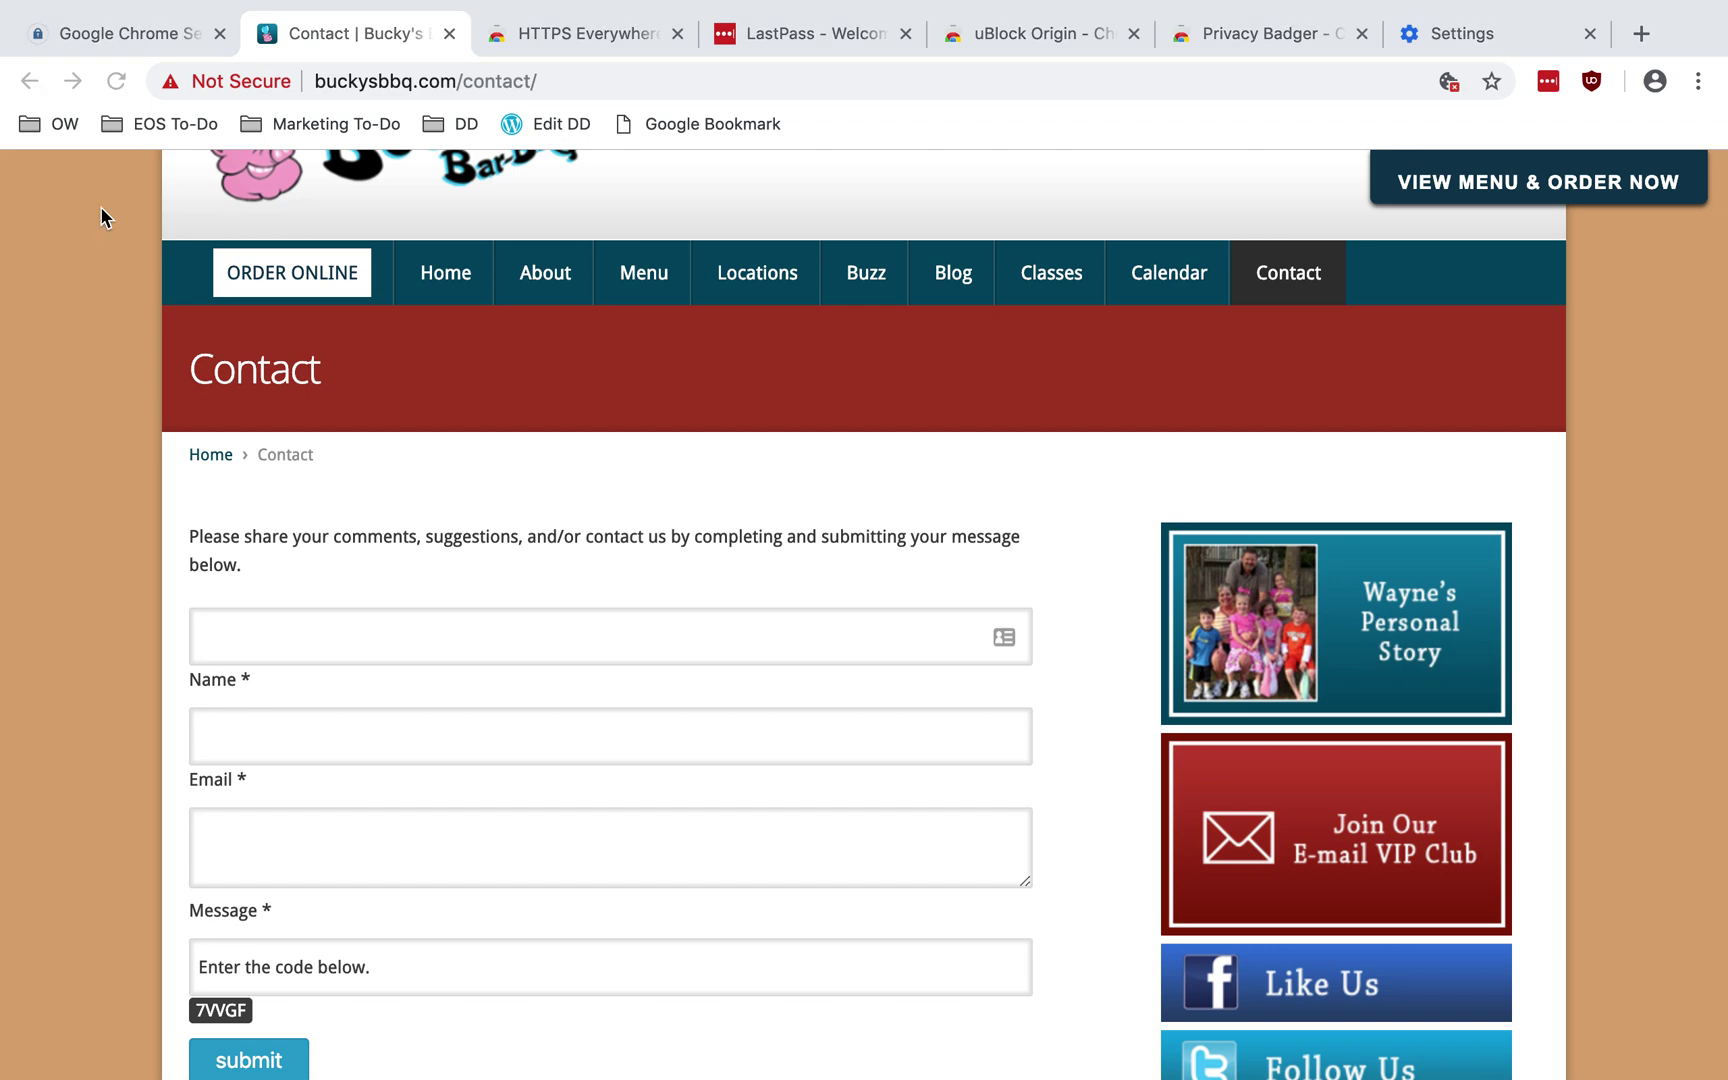
pyautogui.click(130, 38)
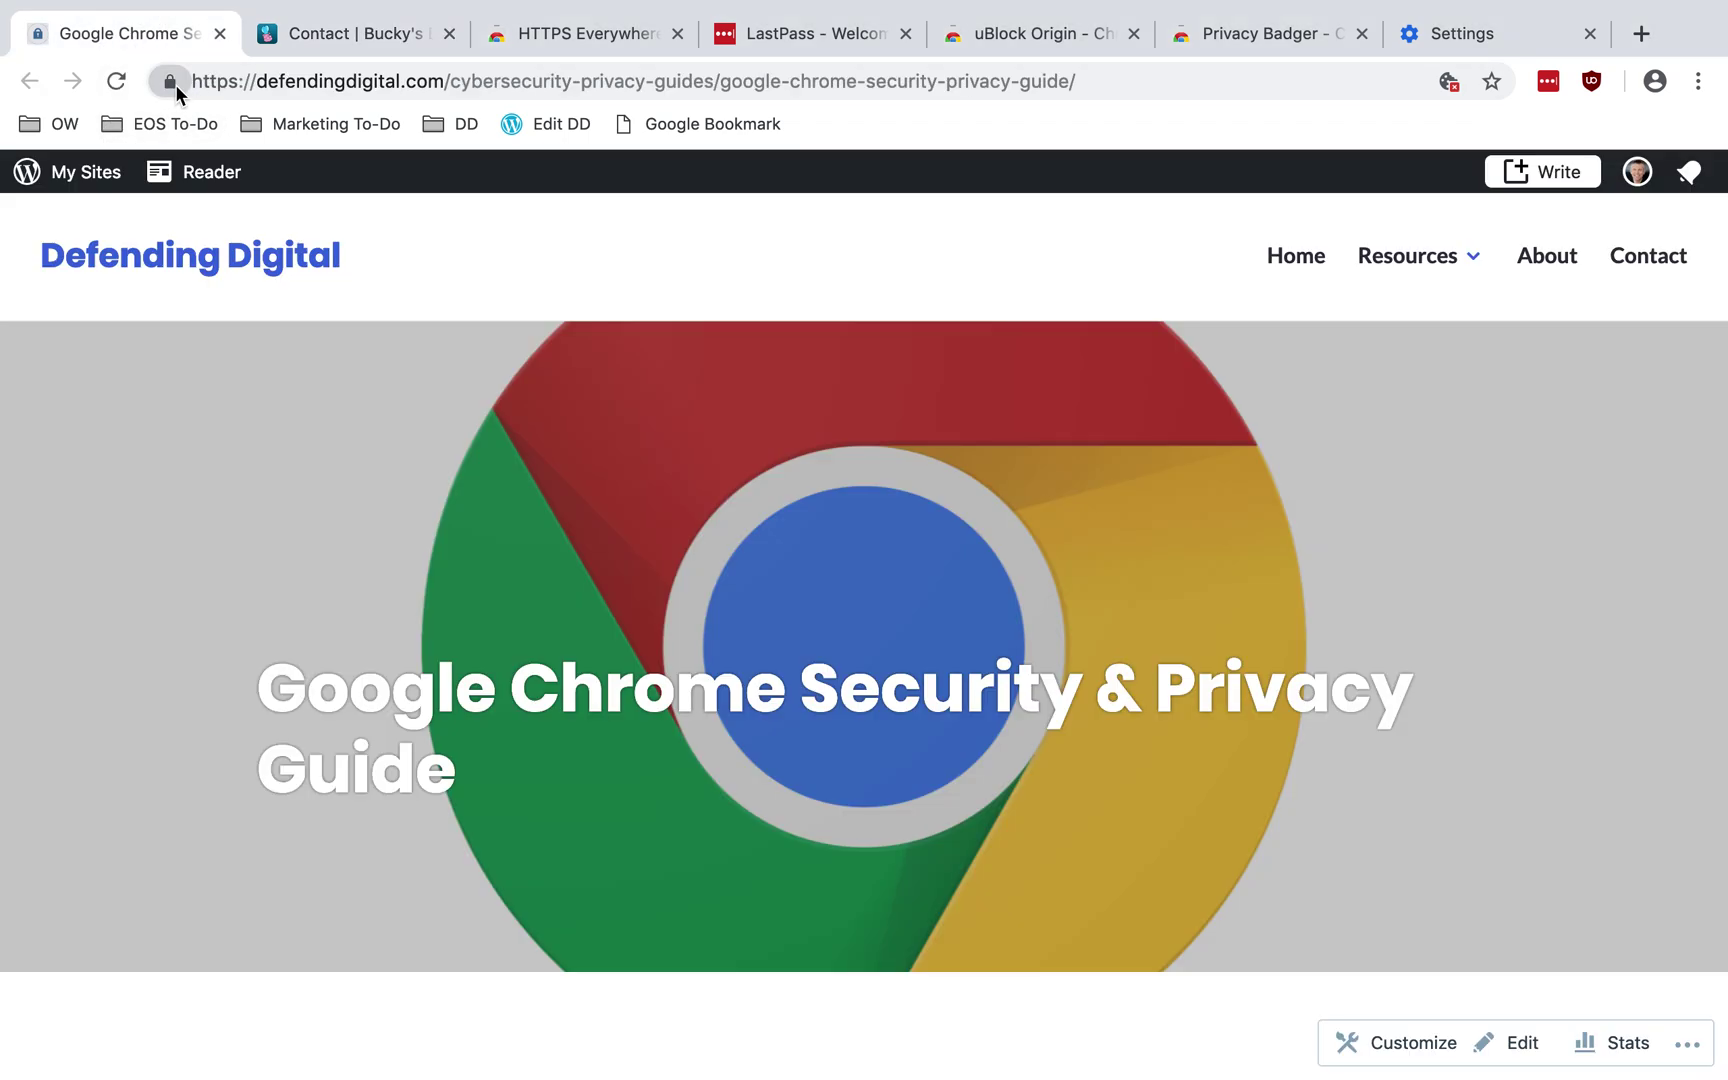
pyautogui.click(170, 82)
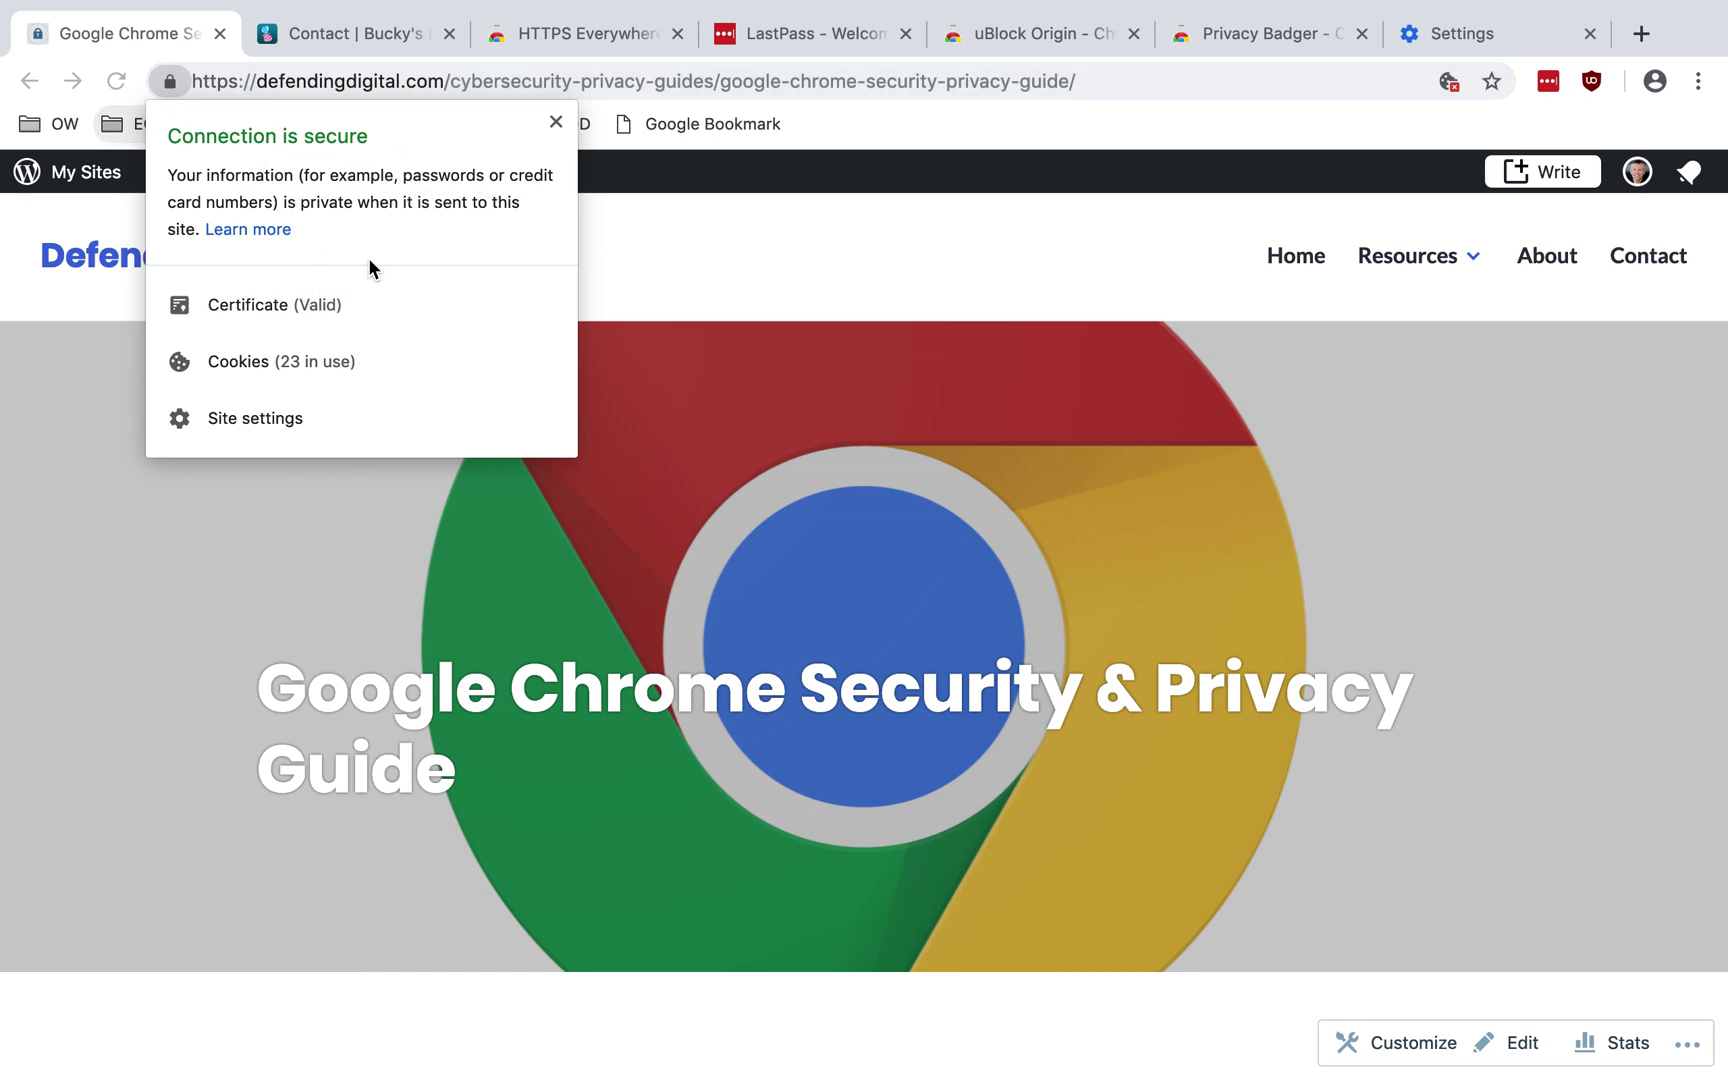
pyautogui.click(685, 234)
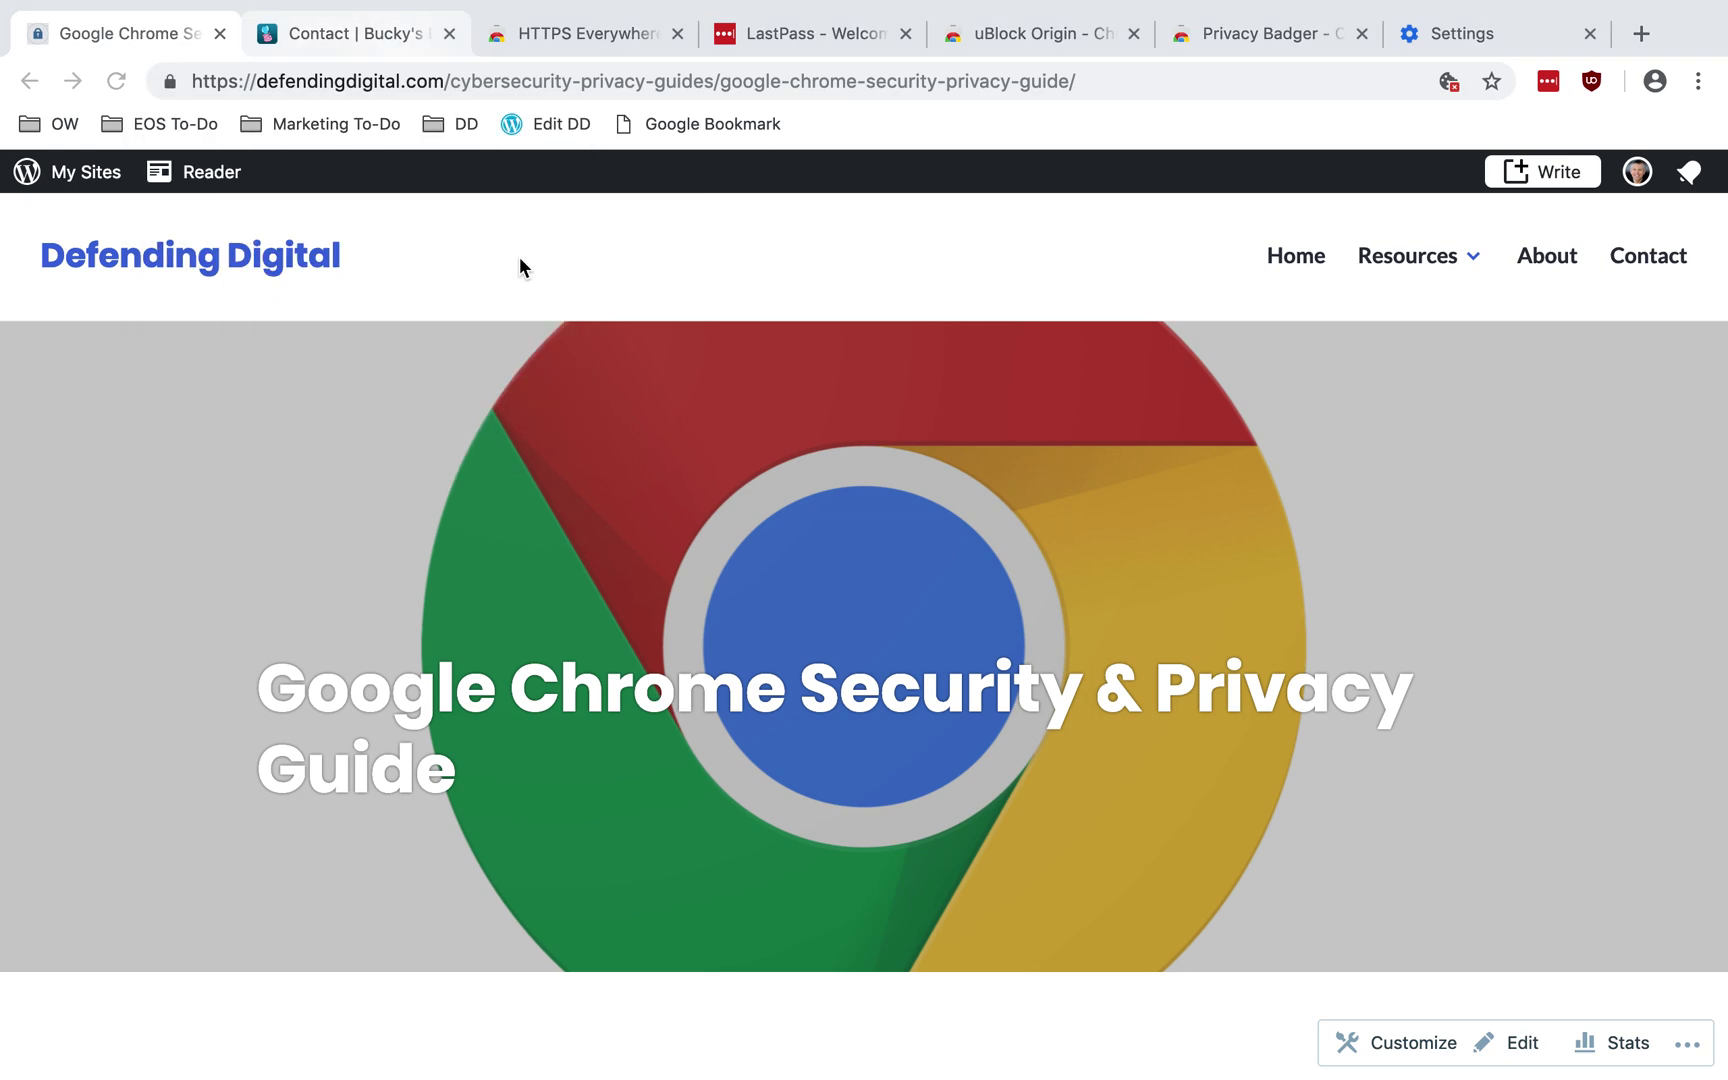
pyautogui.click(669, 258)
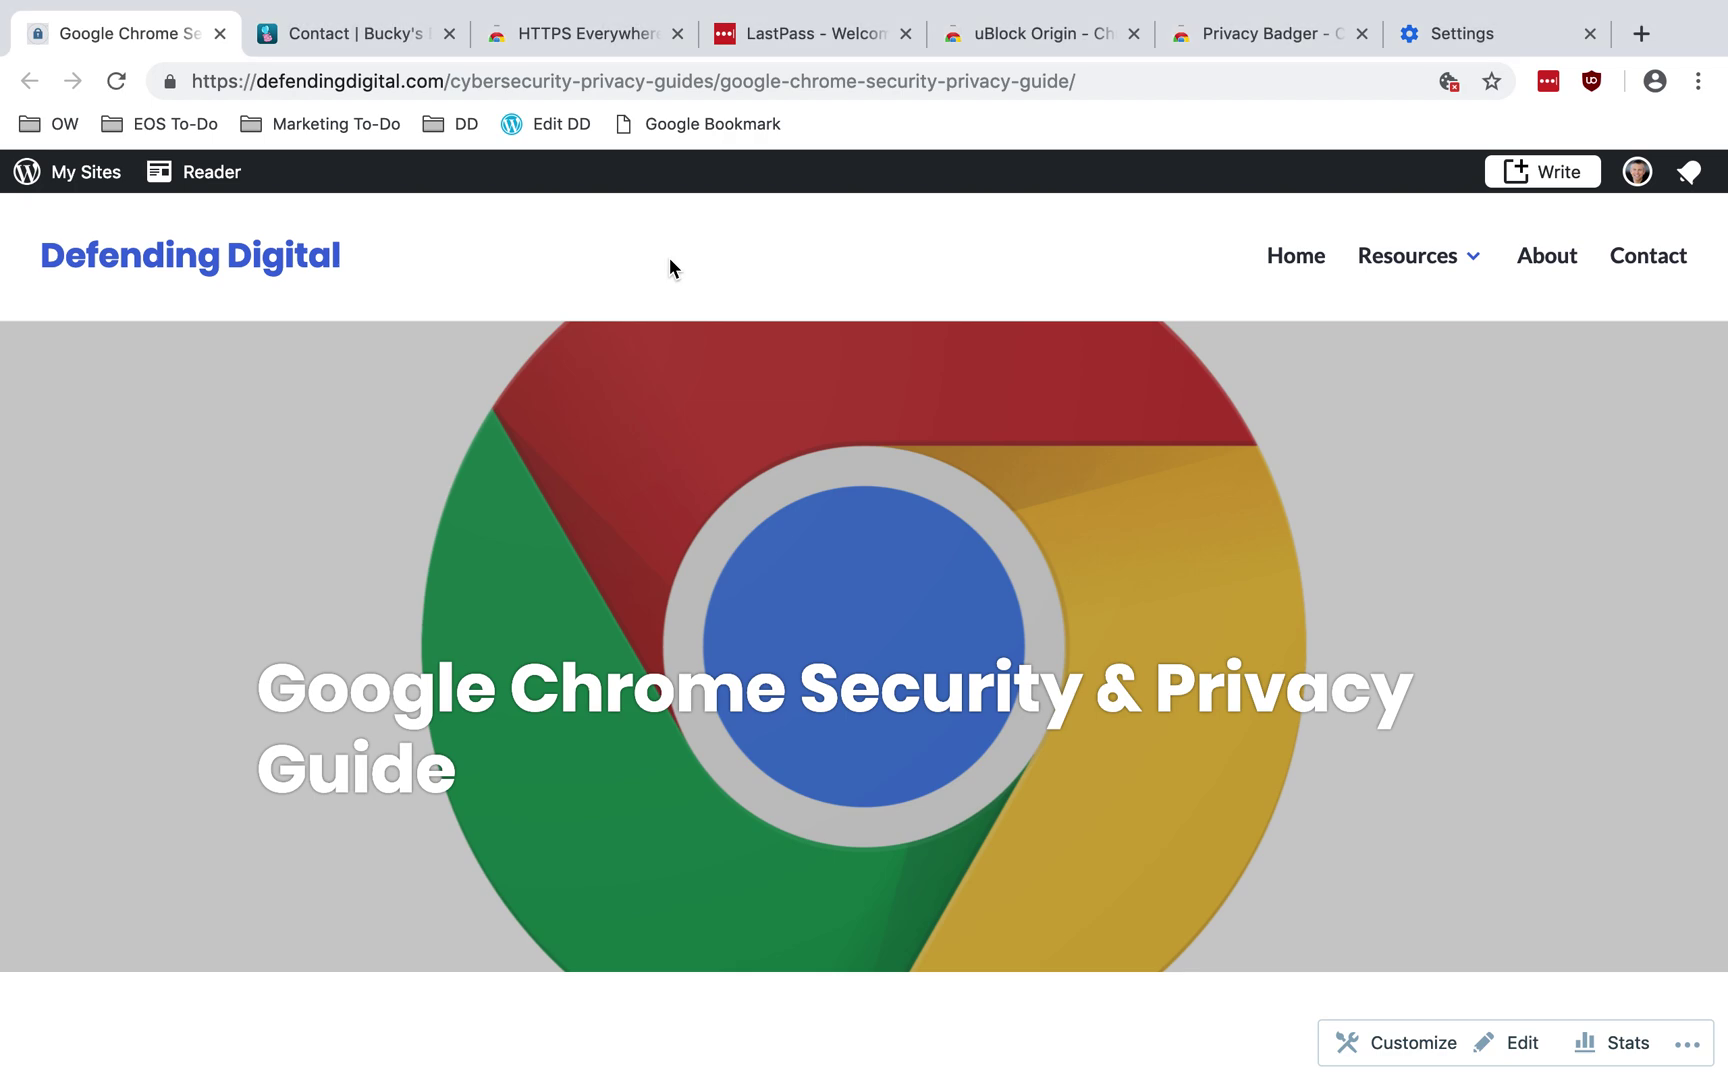
# Step: Open a New Incognito Window from the Chrome menu, then switch back to the regular window
pyautogui.click(1697, 84)
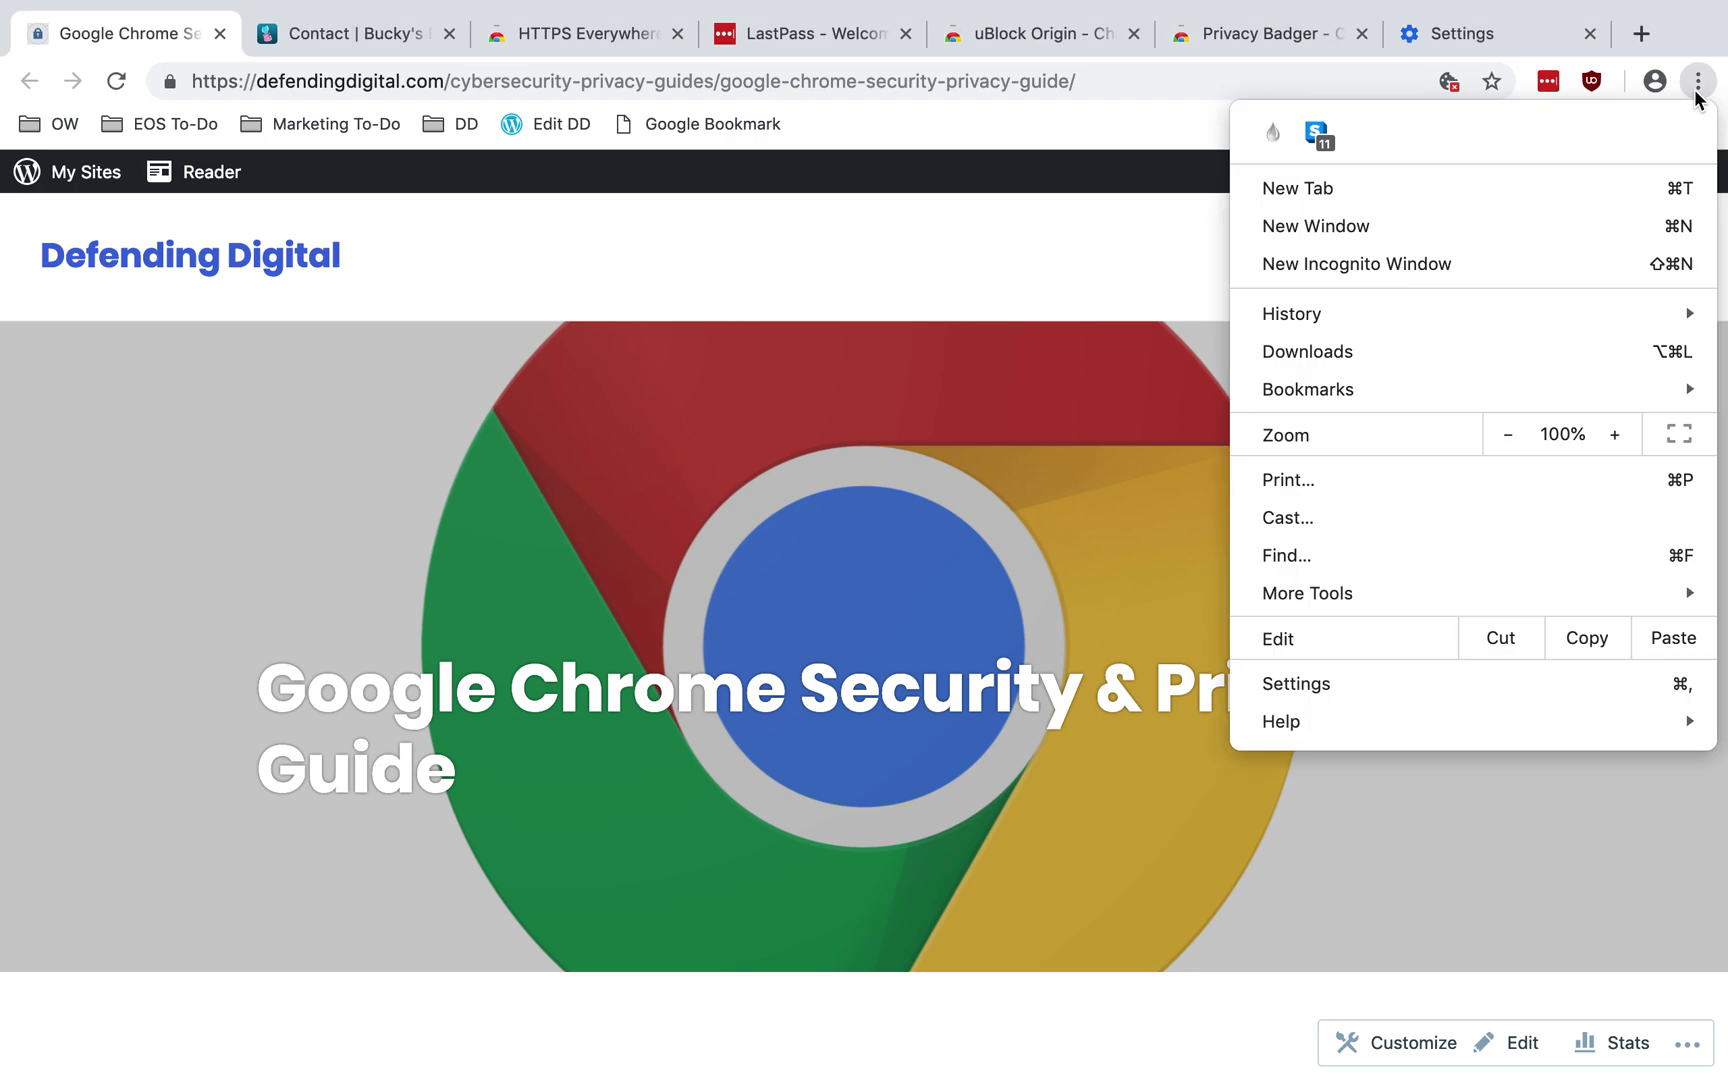
pyautogui.click(1364, 263)
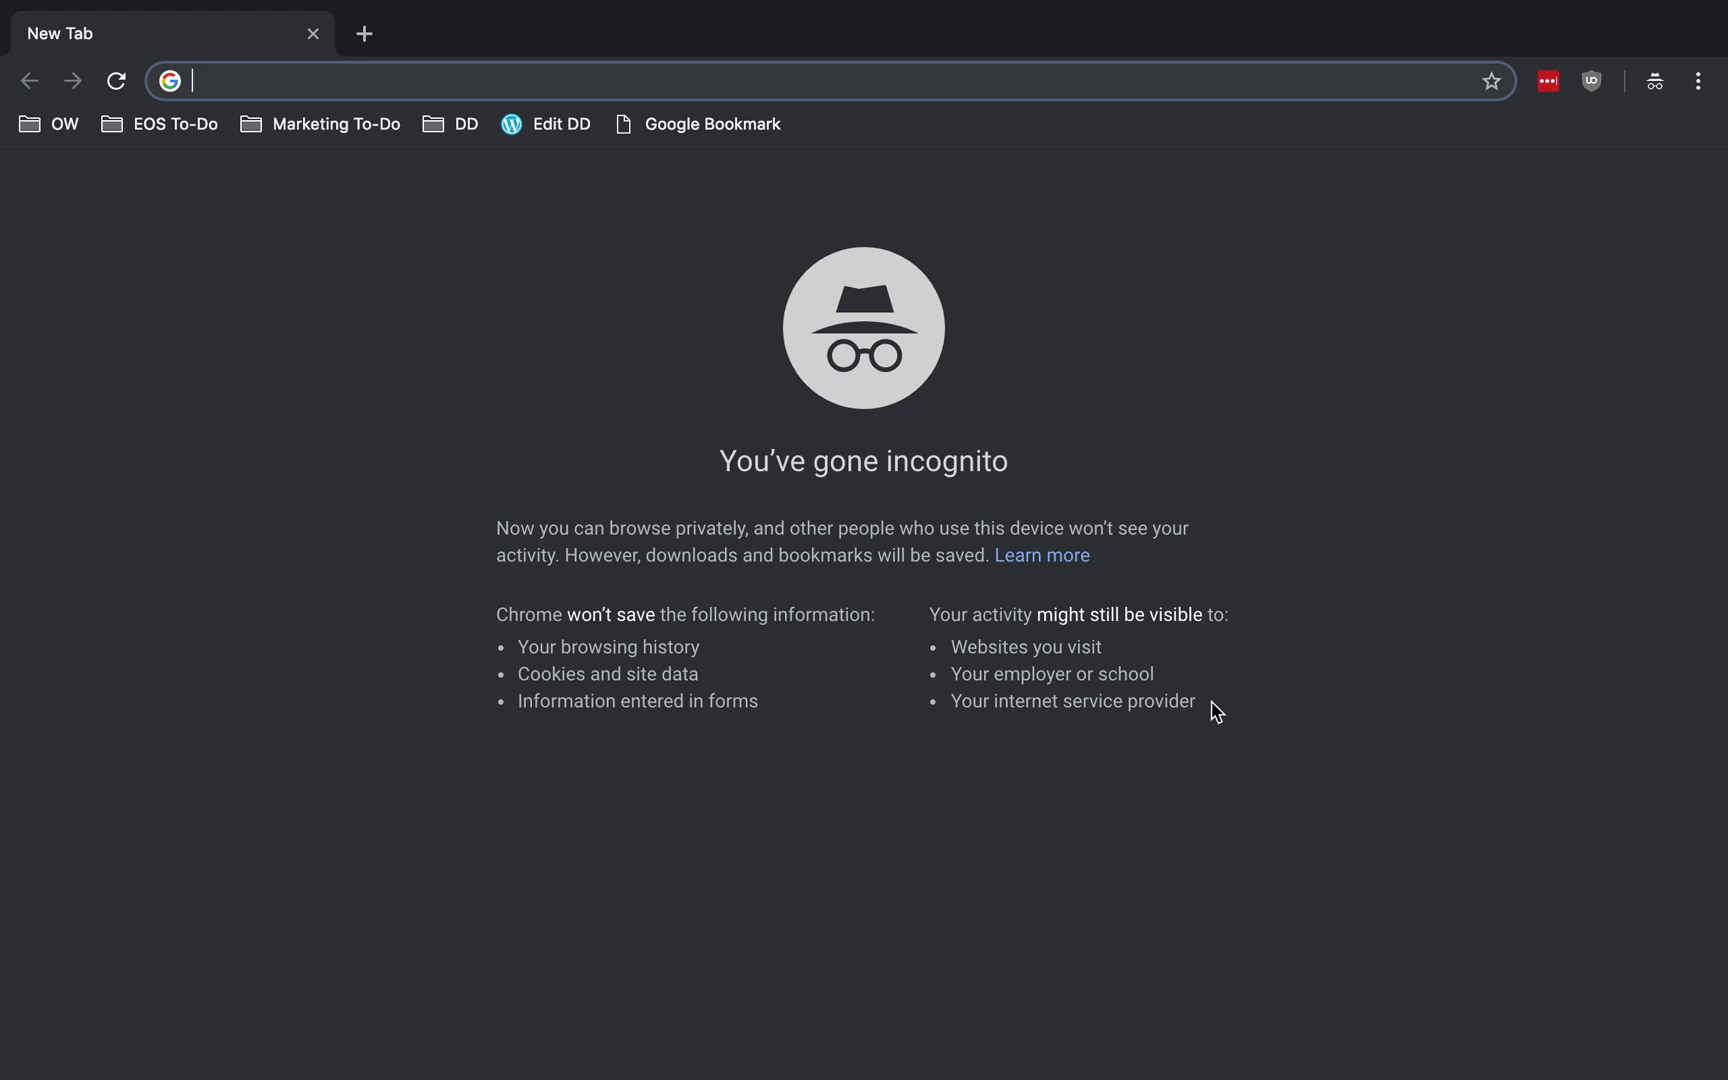
pyautogui.hotkey('ctrl', 'Left')
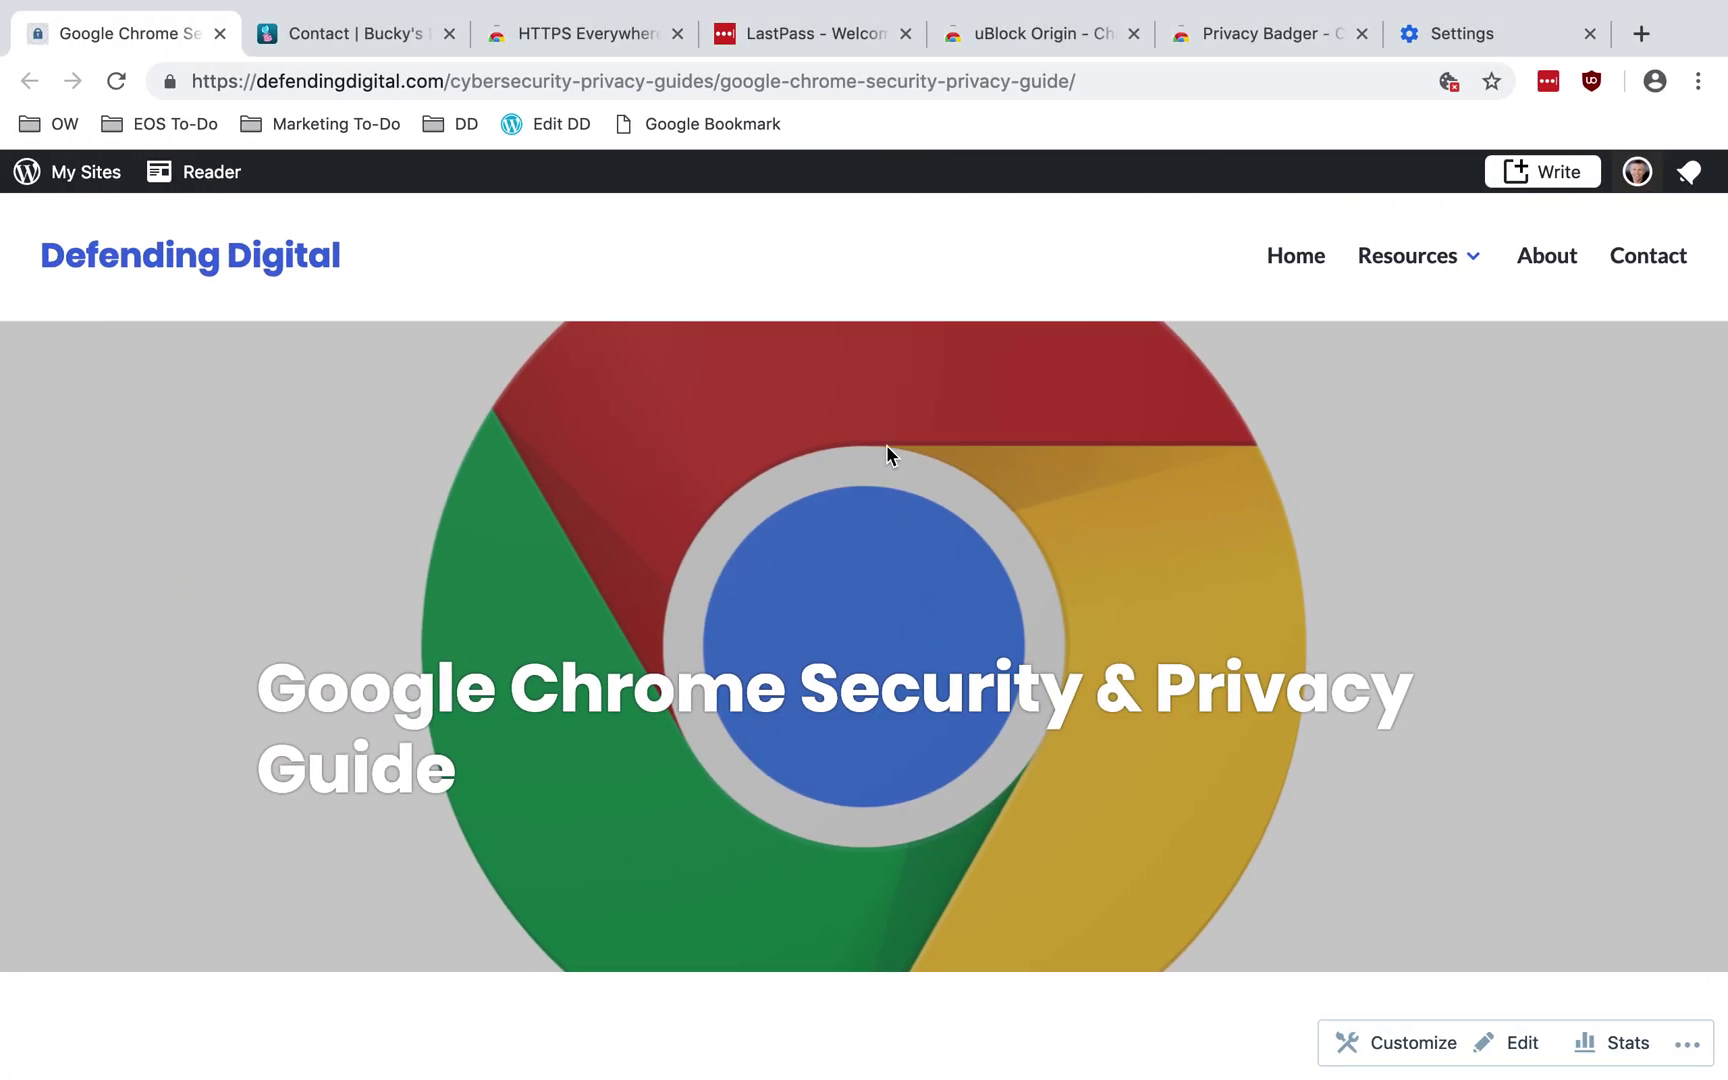
# Step: Review the HTTPS Everywhere, LastPass, uBlock Origin and Privacy Badger tabs, then start chrome://extensions in a new tab
pyautogui.click(606, 30)
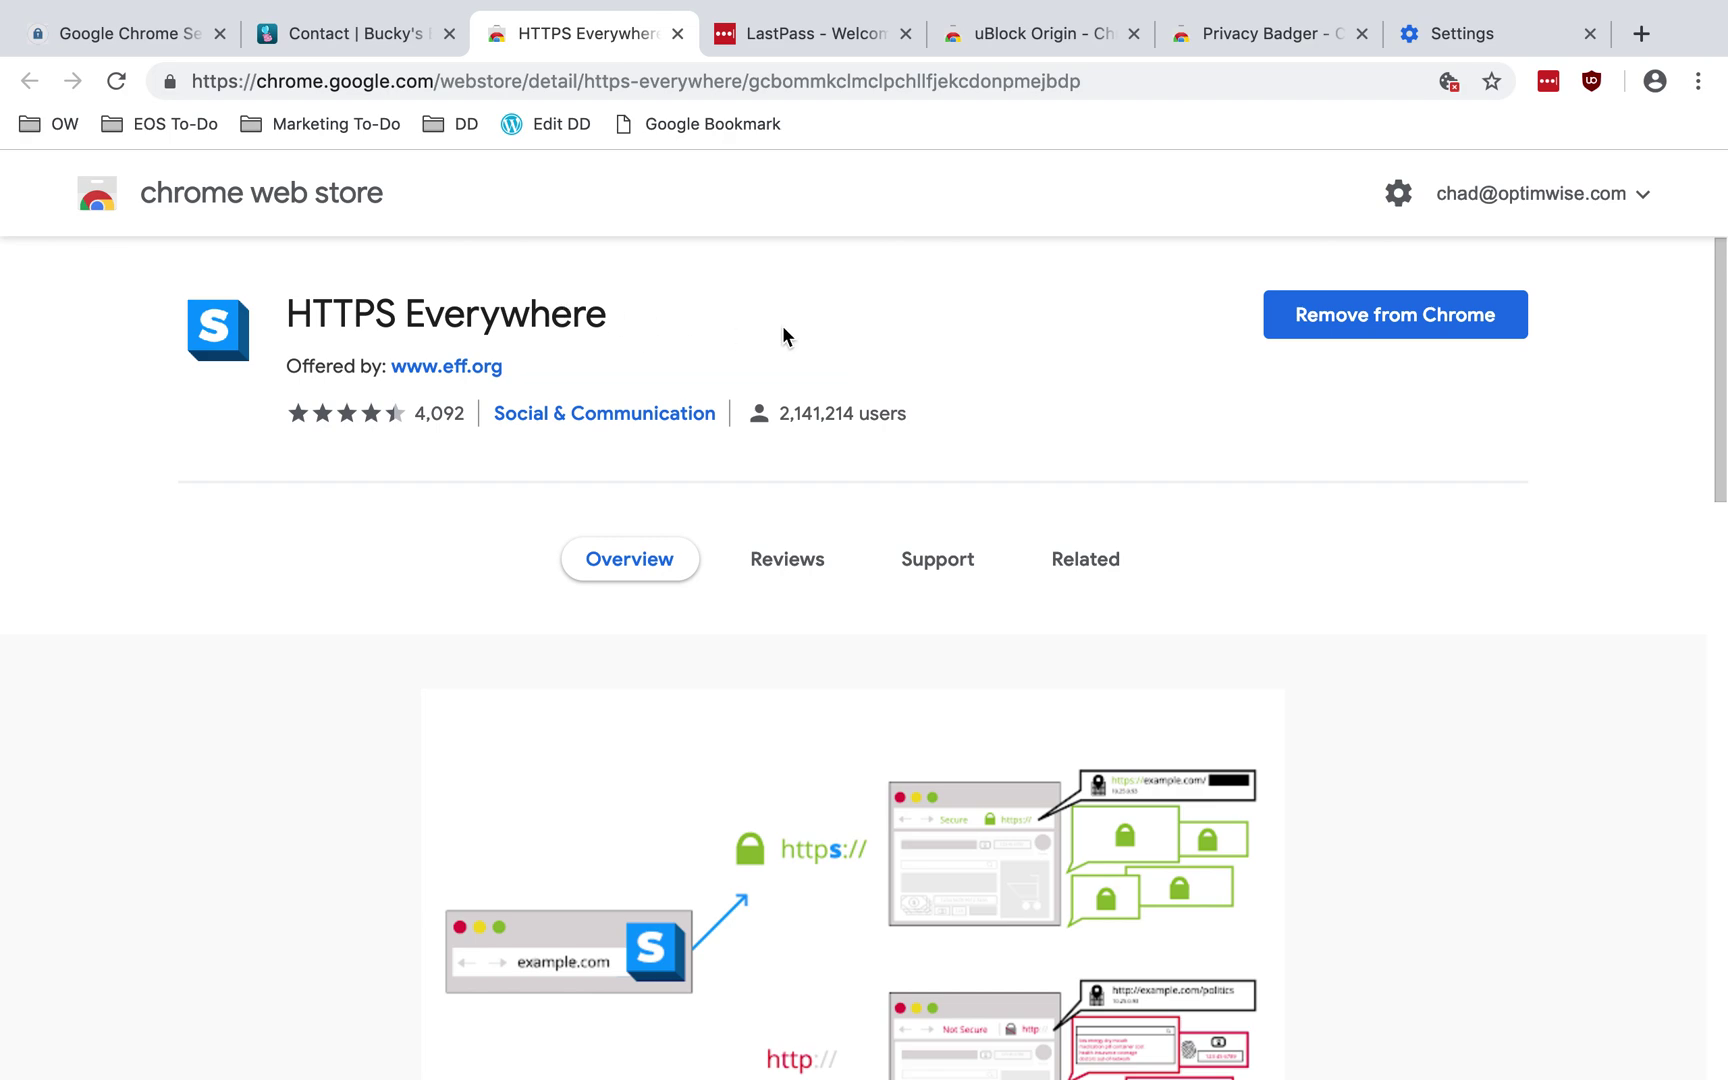
pyautogui.click(846, 33)
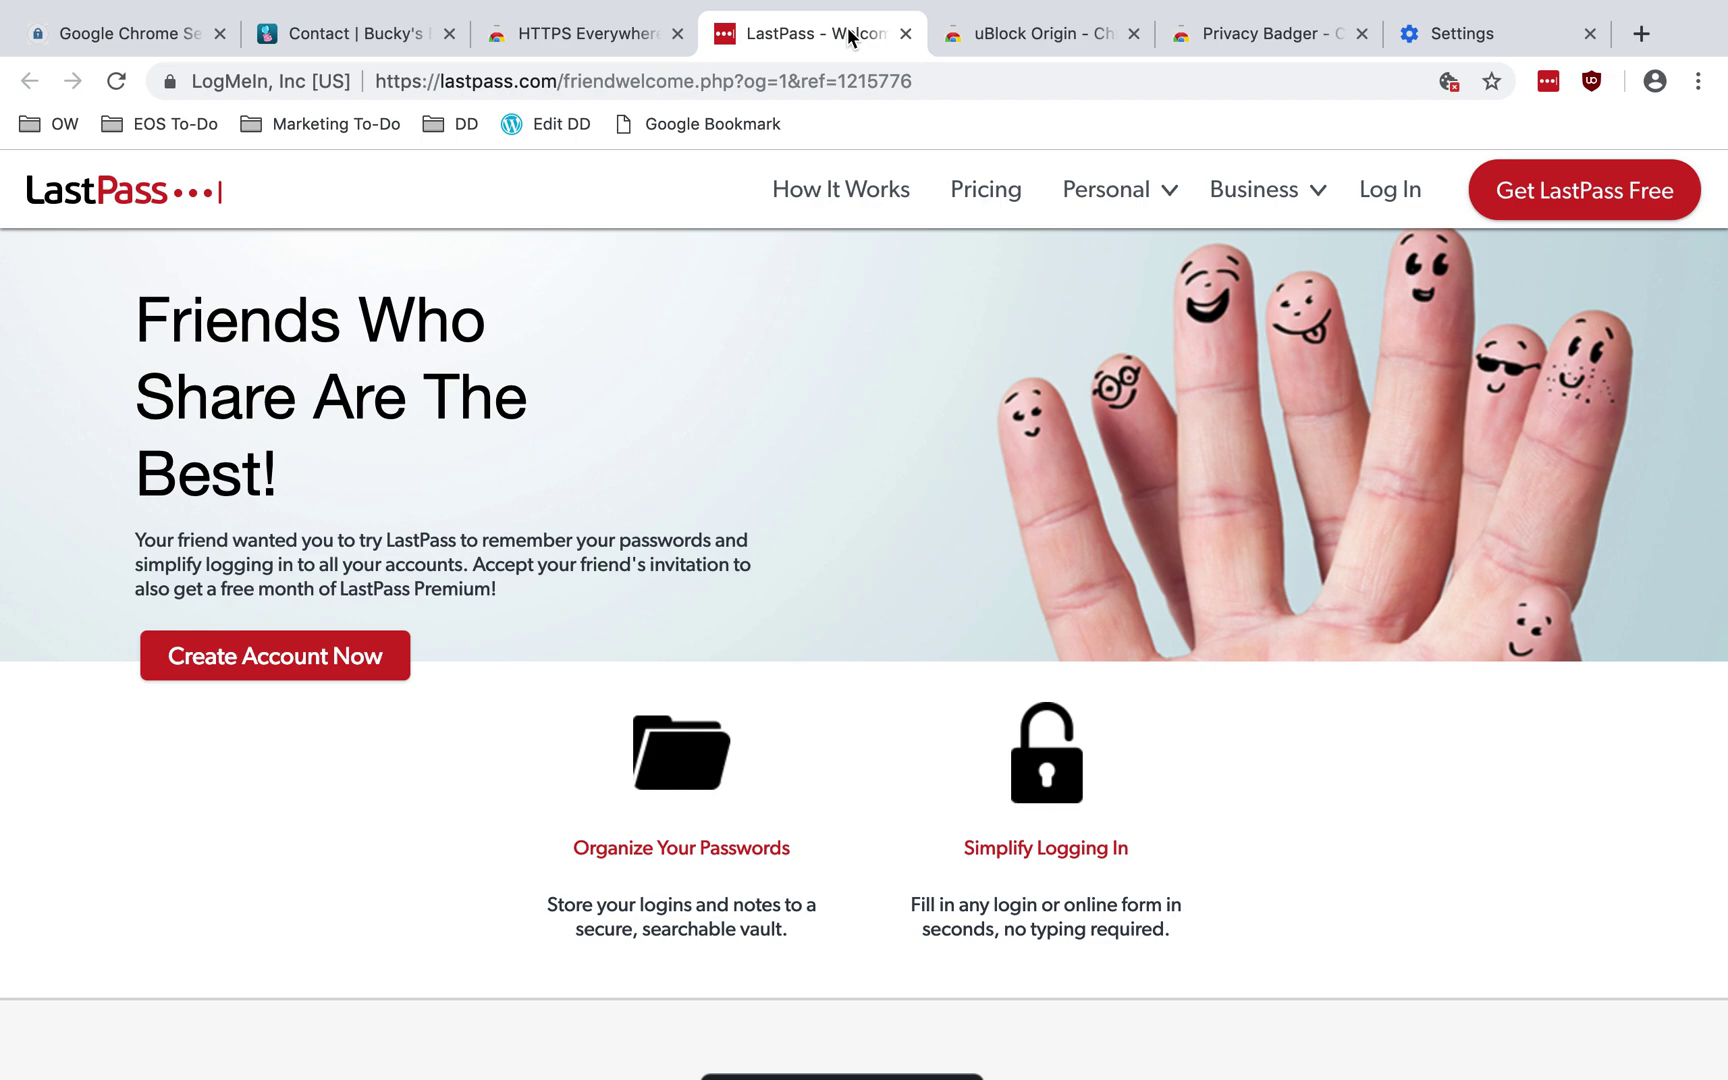
pyautogui.click(1062, 36)
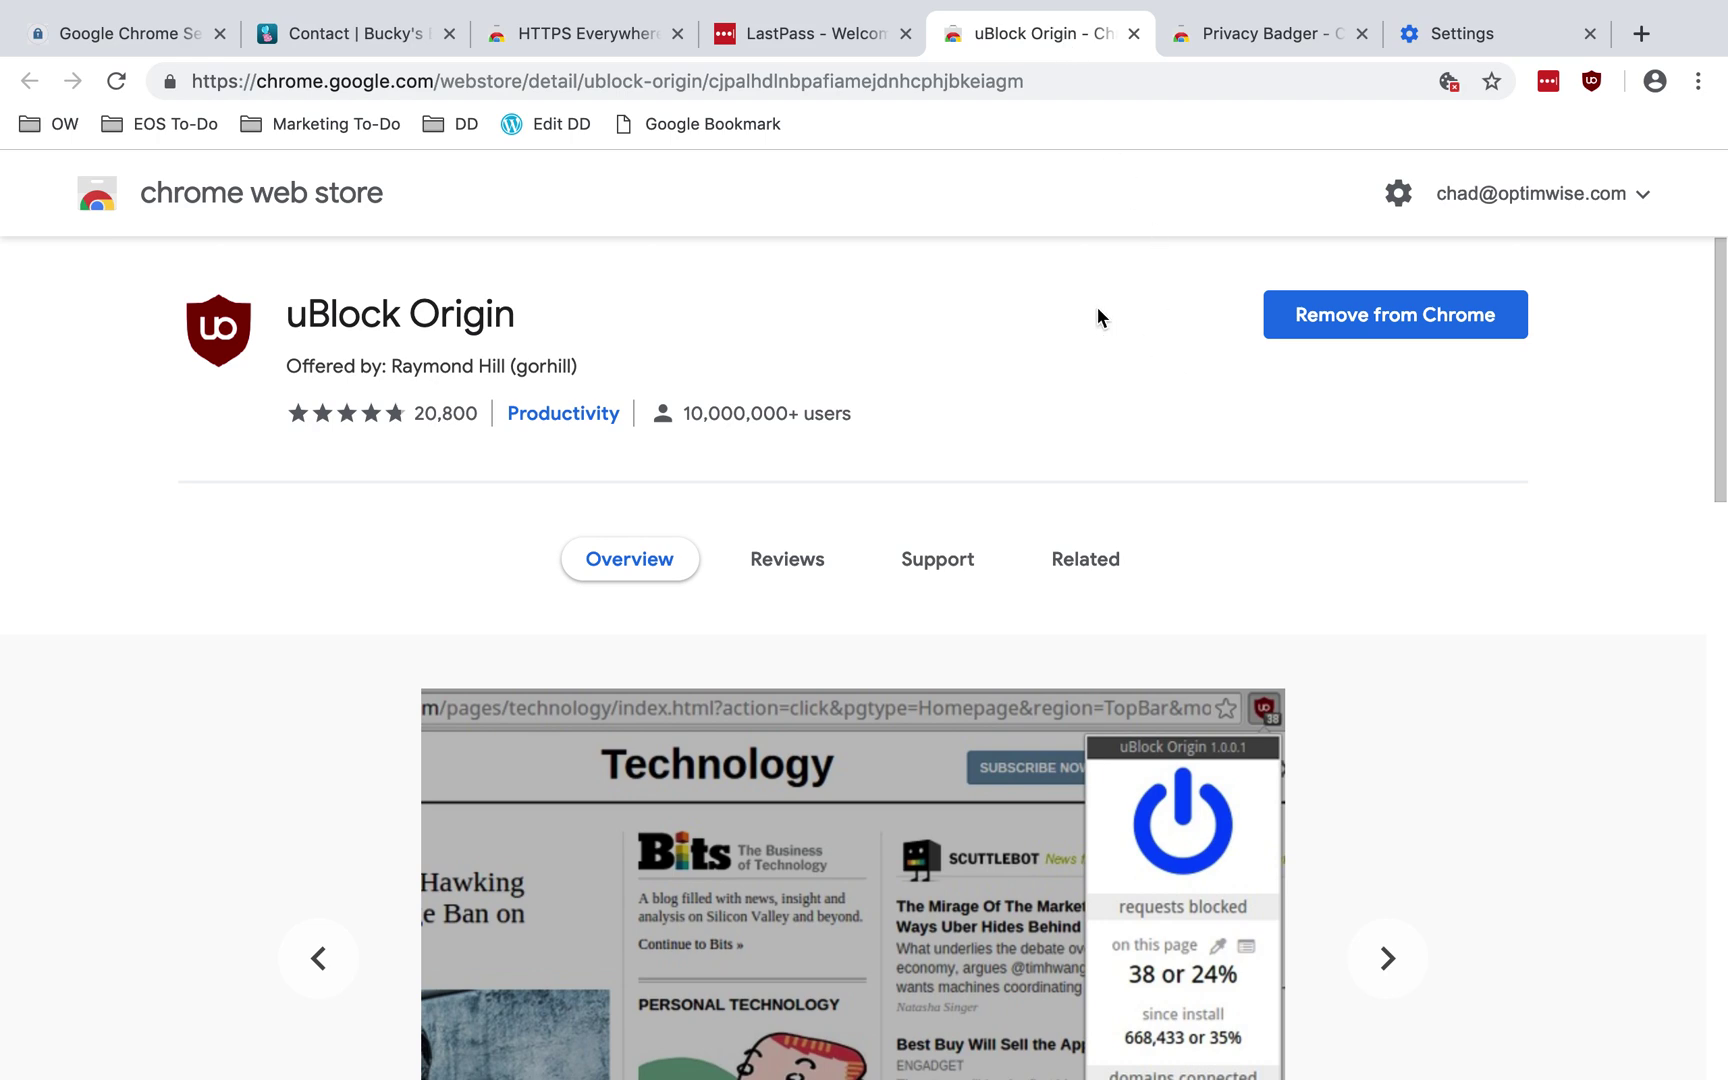
pyautogui.click(1300, 36)
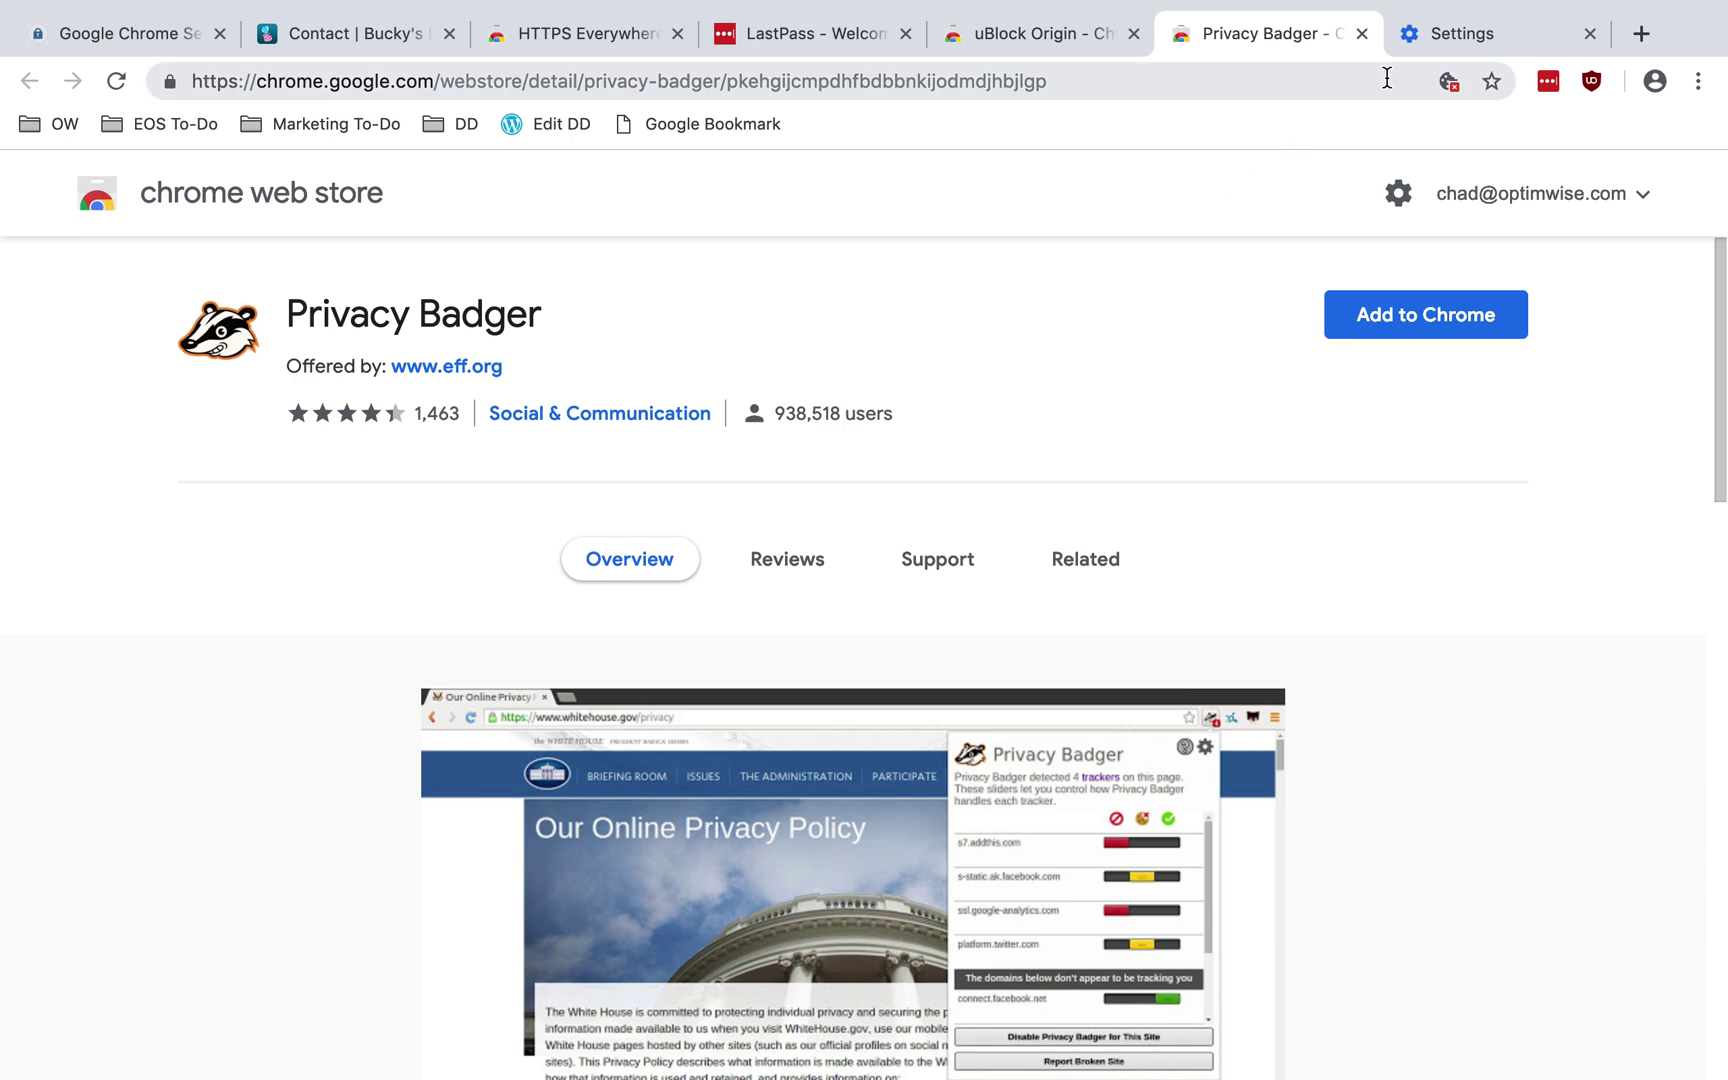
pyautogui.press('super+t')
pyautogui.write('chrome://extensions')
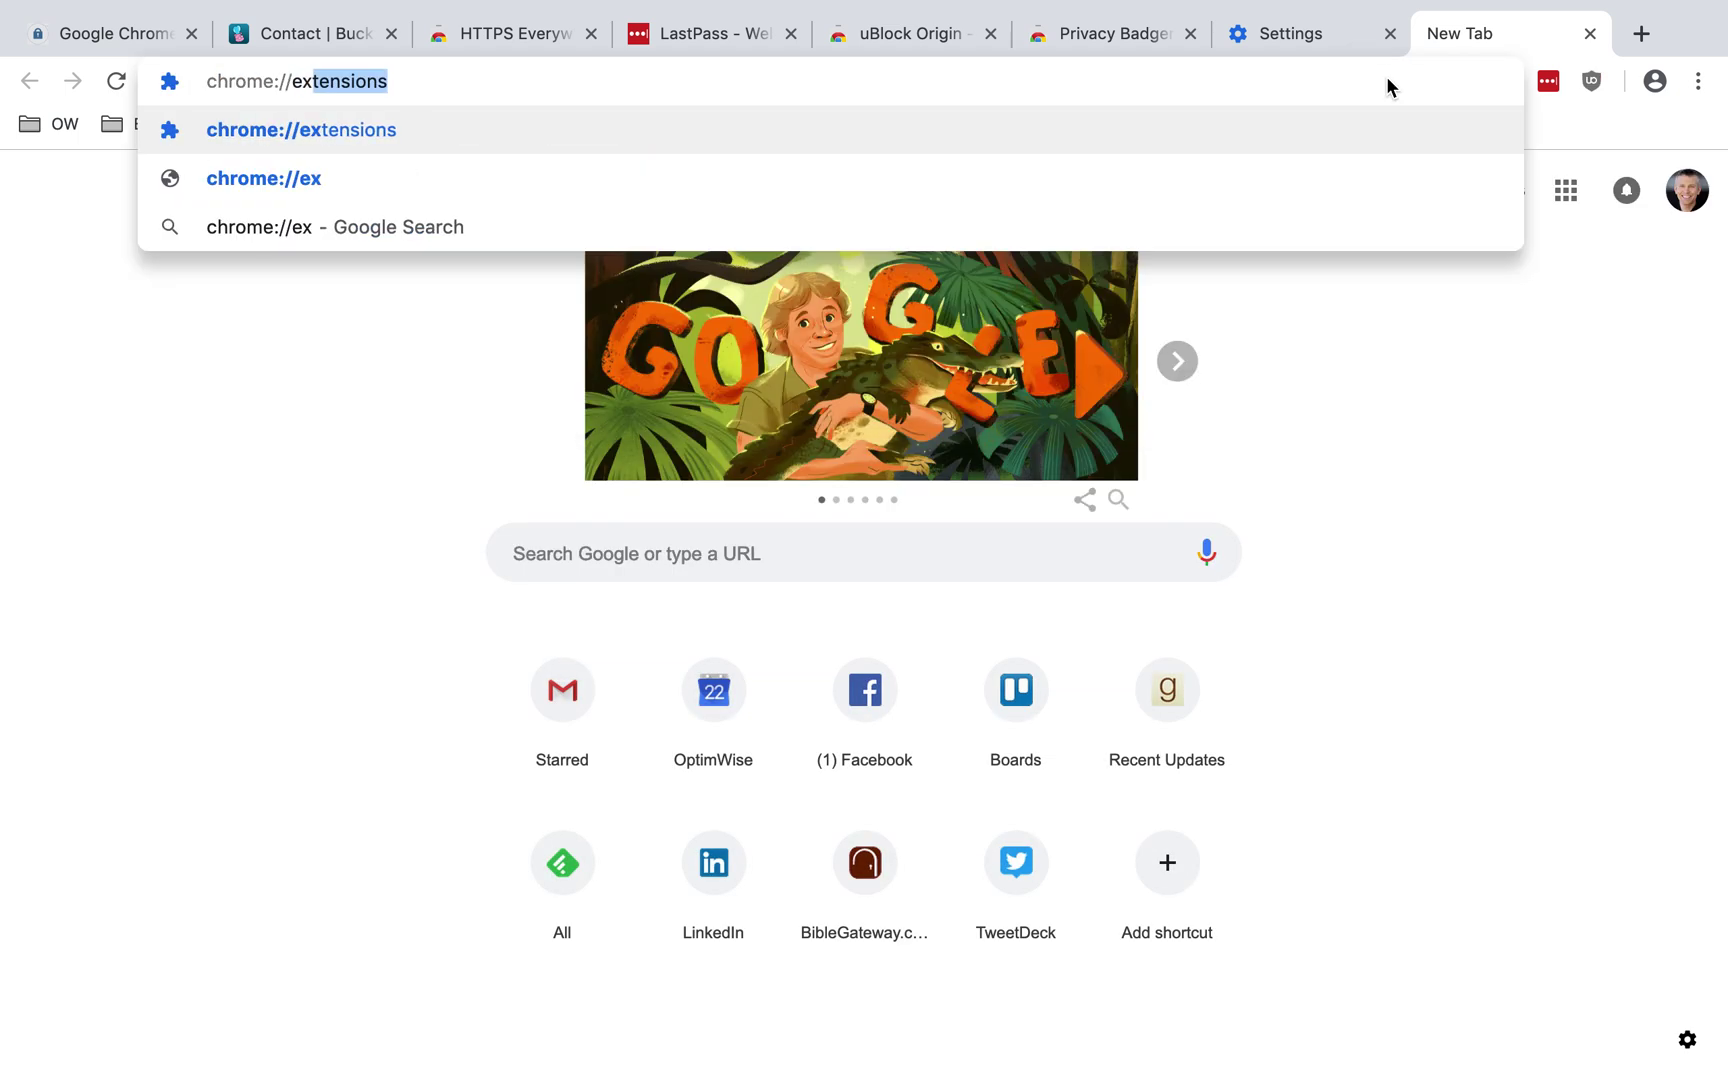
# Step: Load chrome://extensions and view the HTTPS Everywhere extension's details
pyautogui.press('Return')
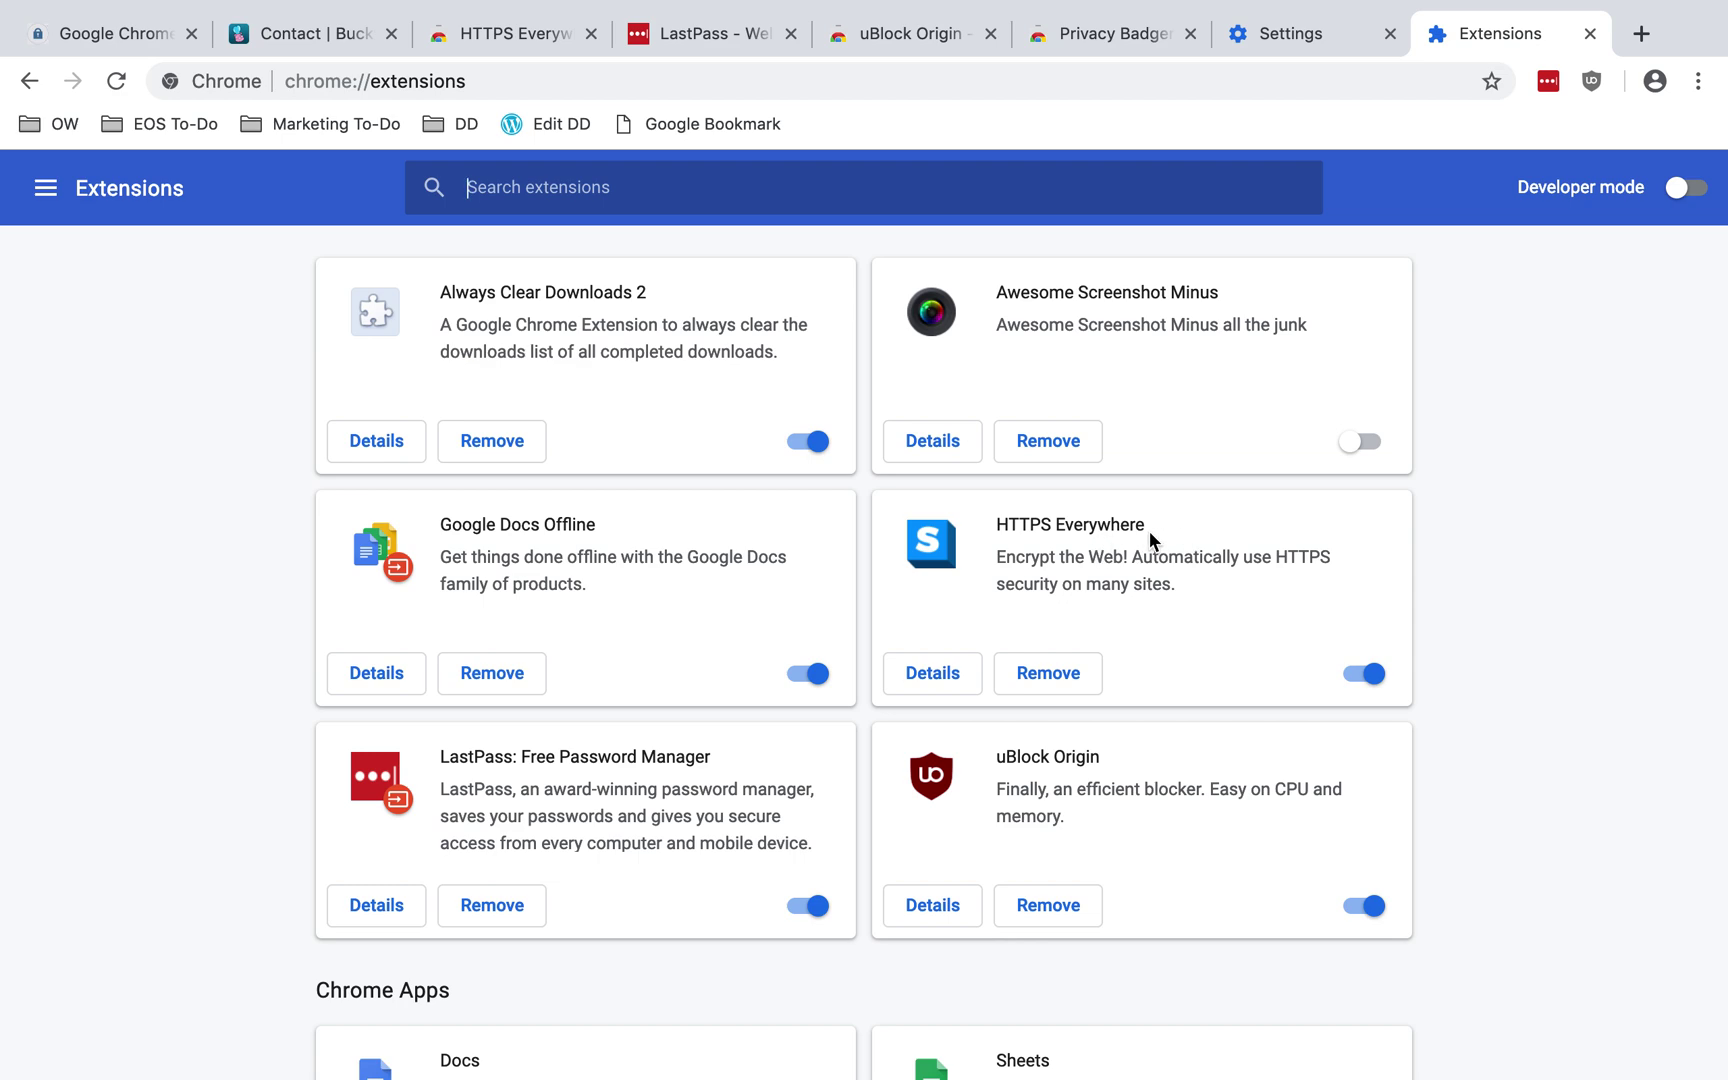
pyautogui.click(960, 675)
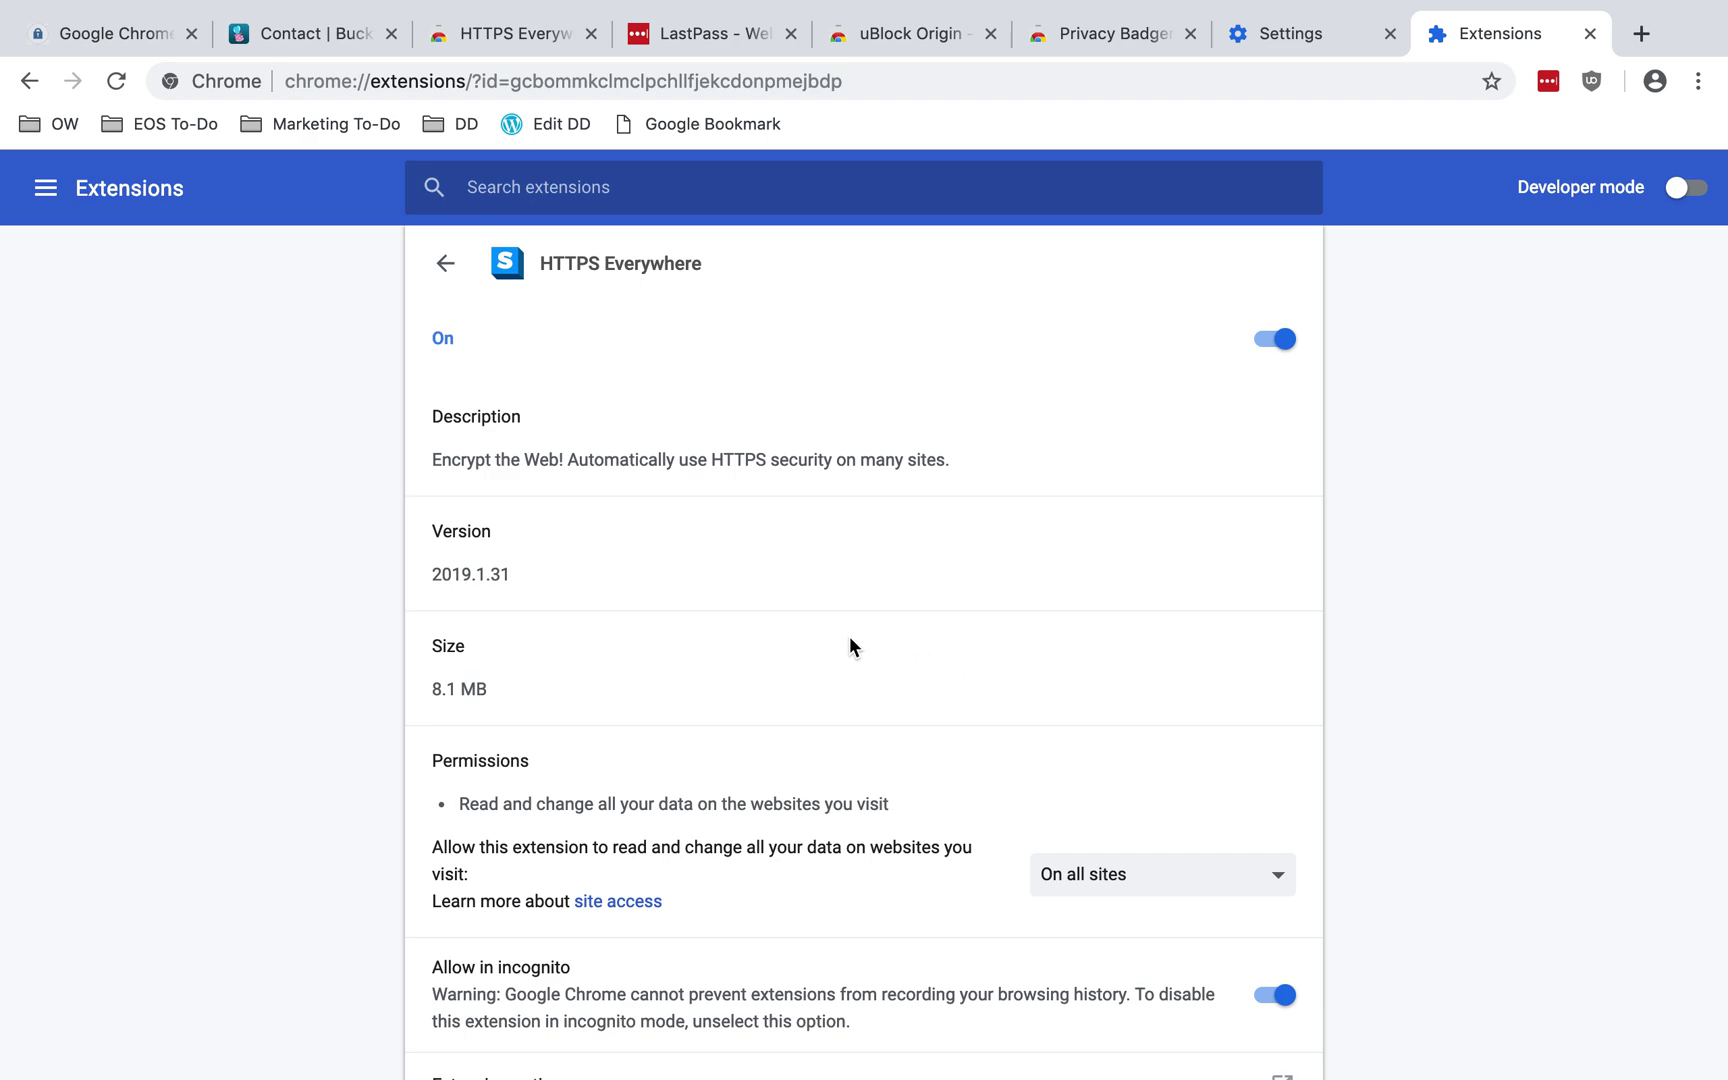
pyautogui.scroll(-5, 849, 640)
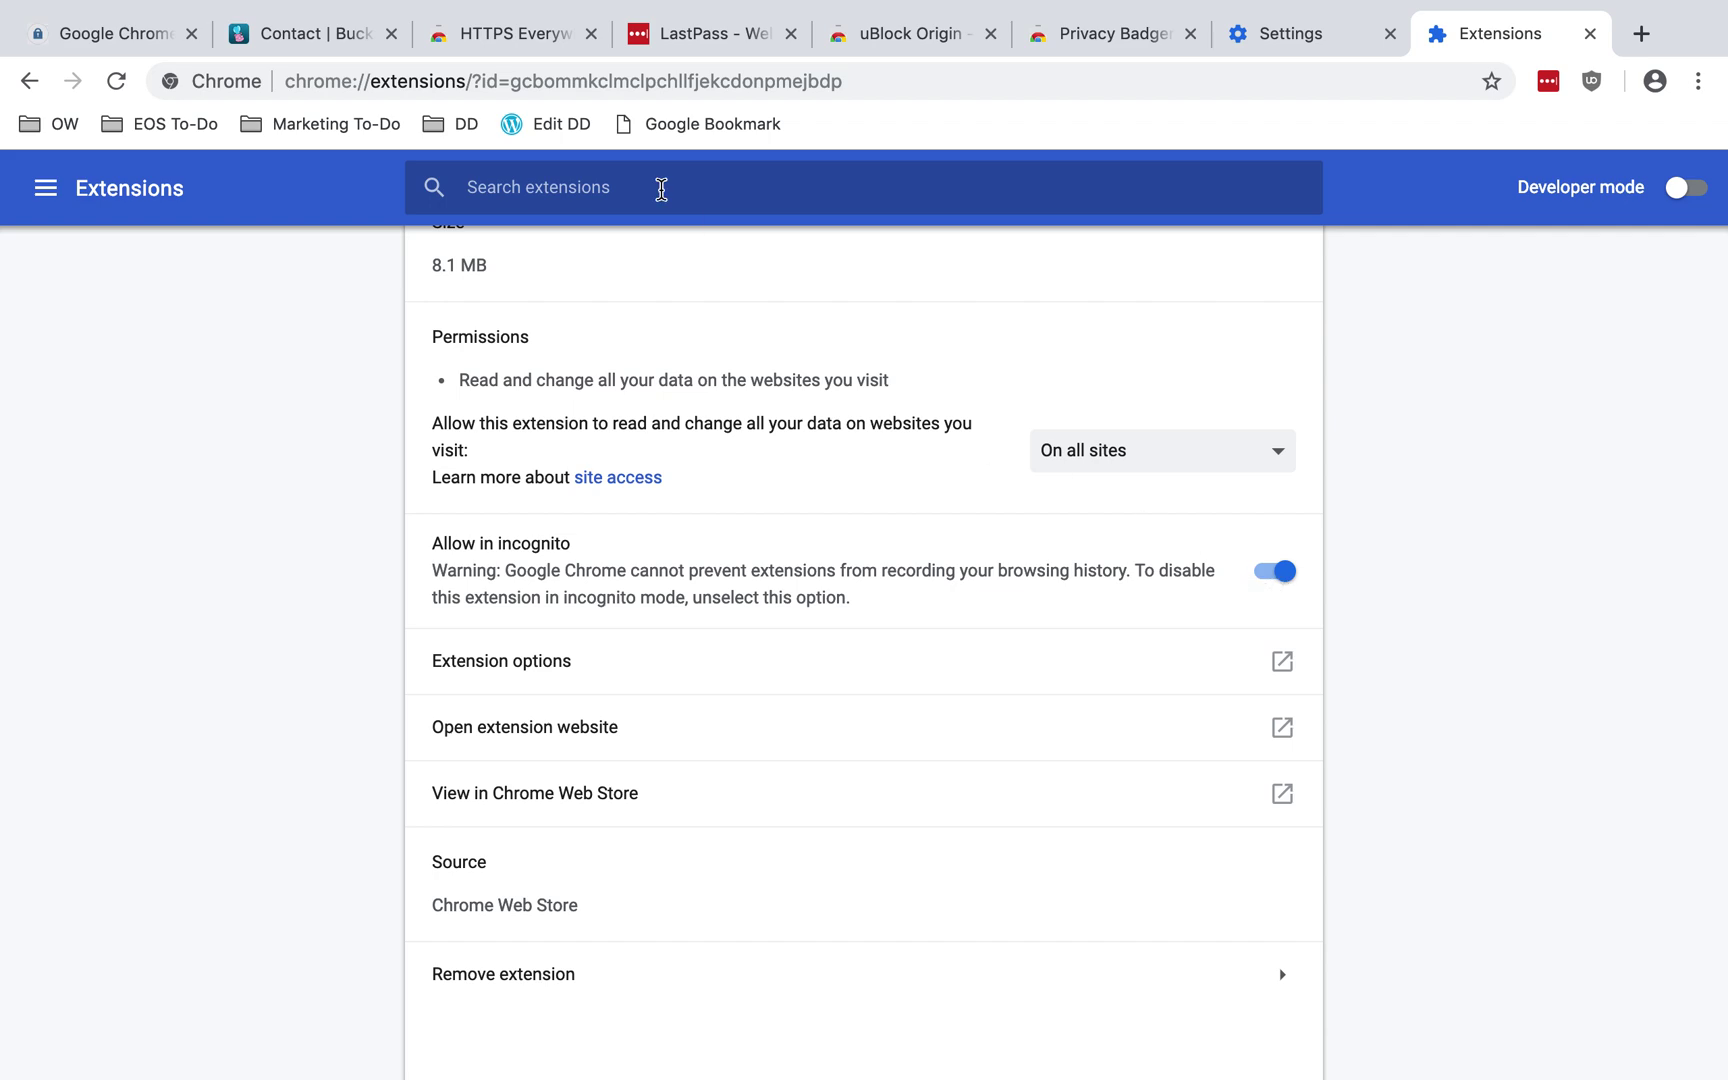
# Step: On the Defending Digital tab, open the site's Resources page
pyautogui.click(128, 47)
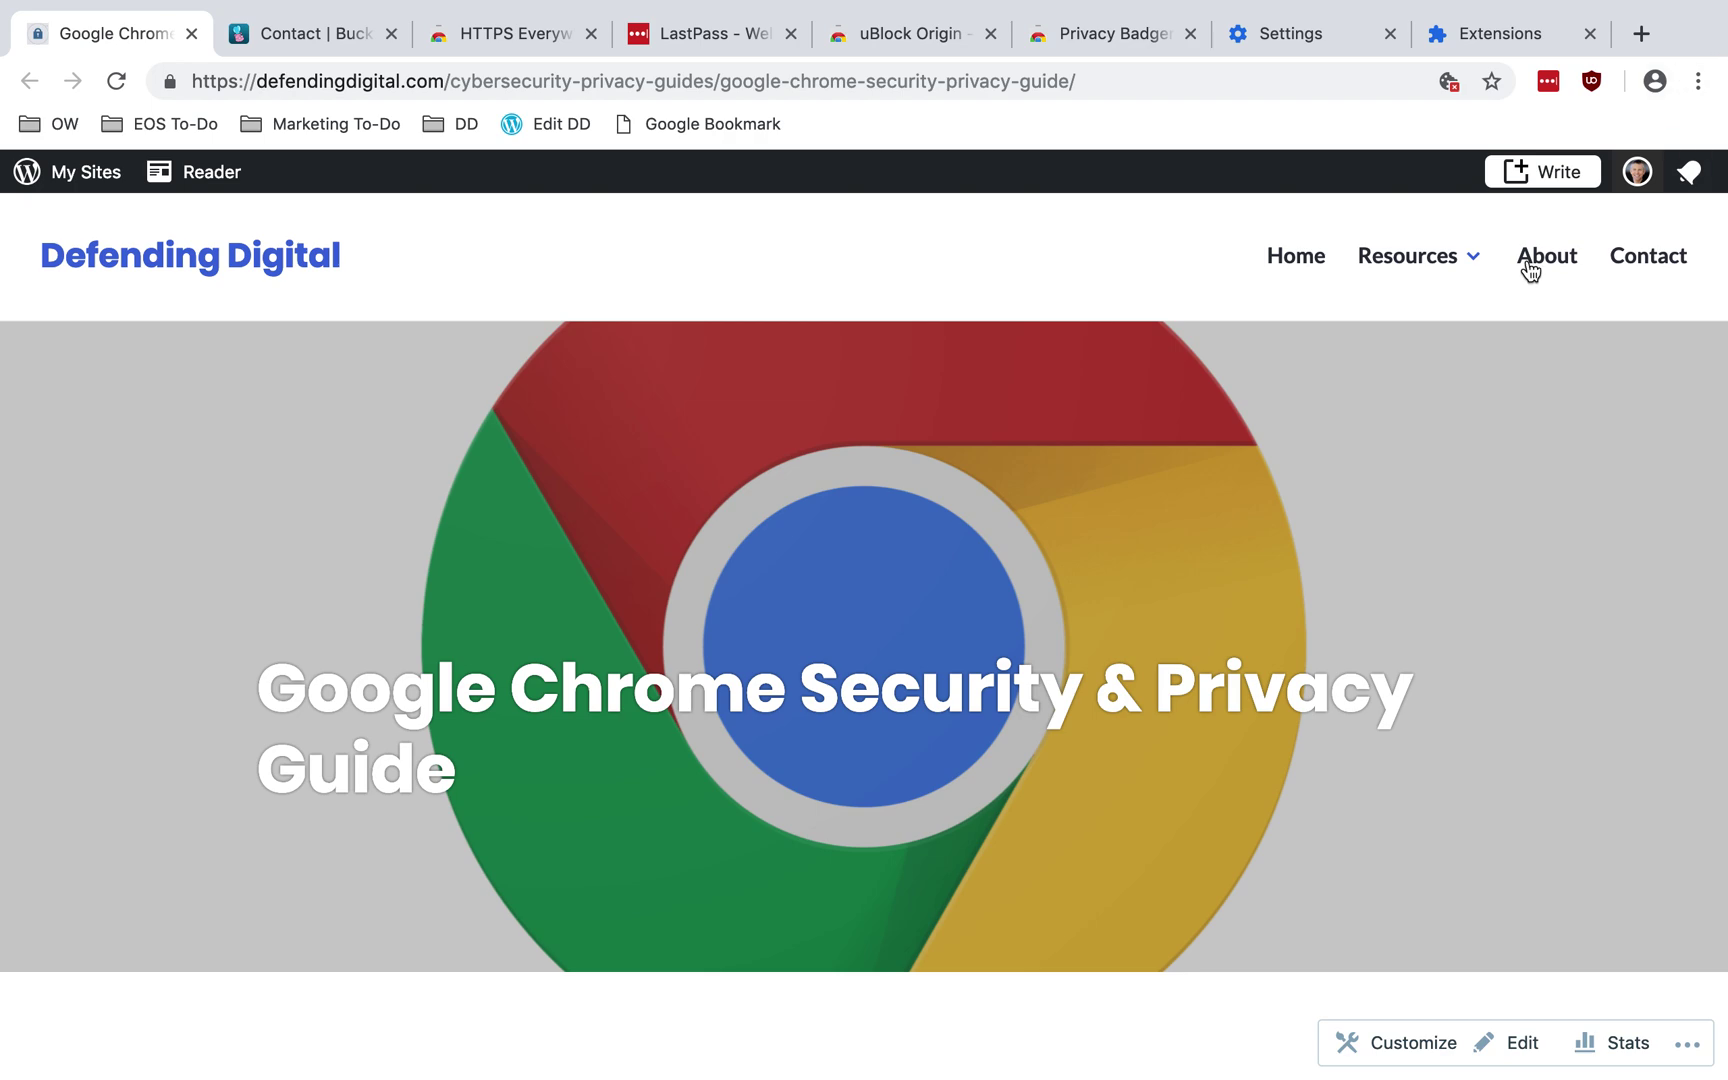
pyautogui.click(1480, 272)
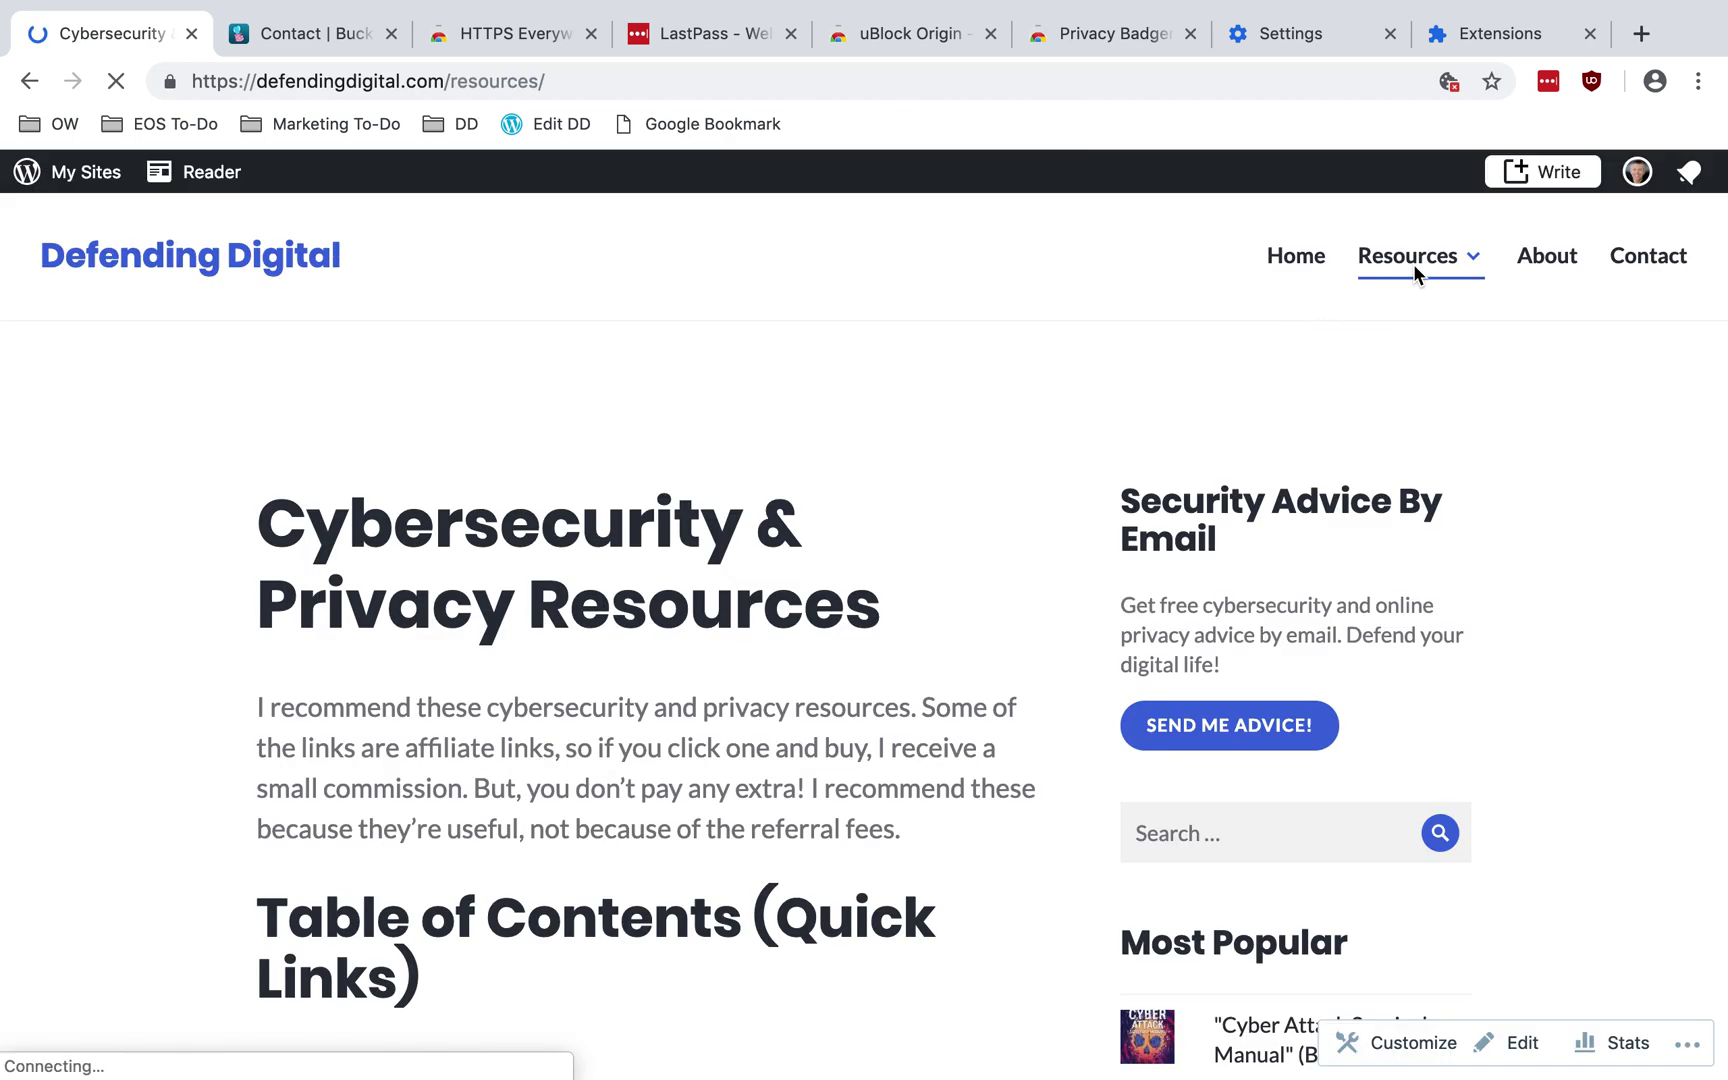
pyautogui.moveTo(1412, 279)
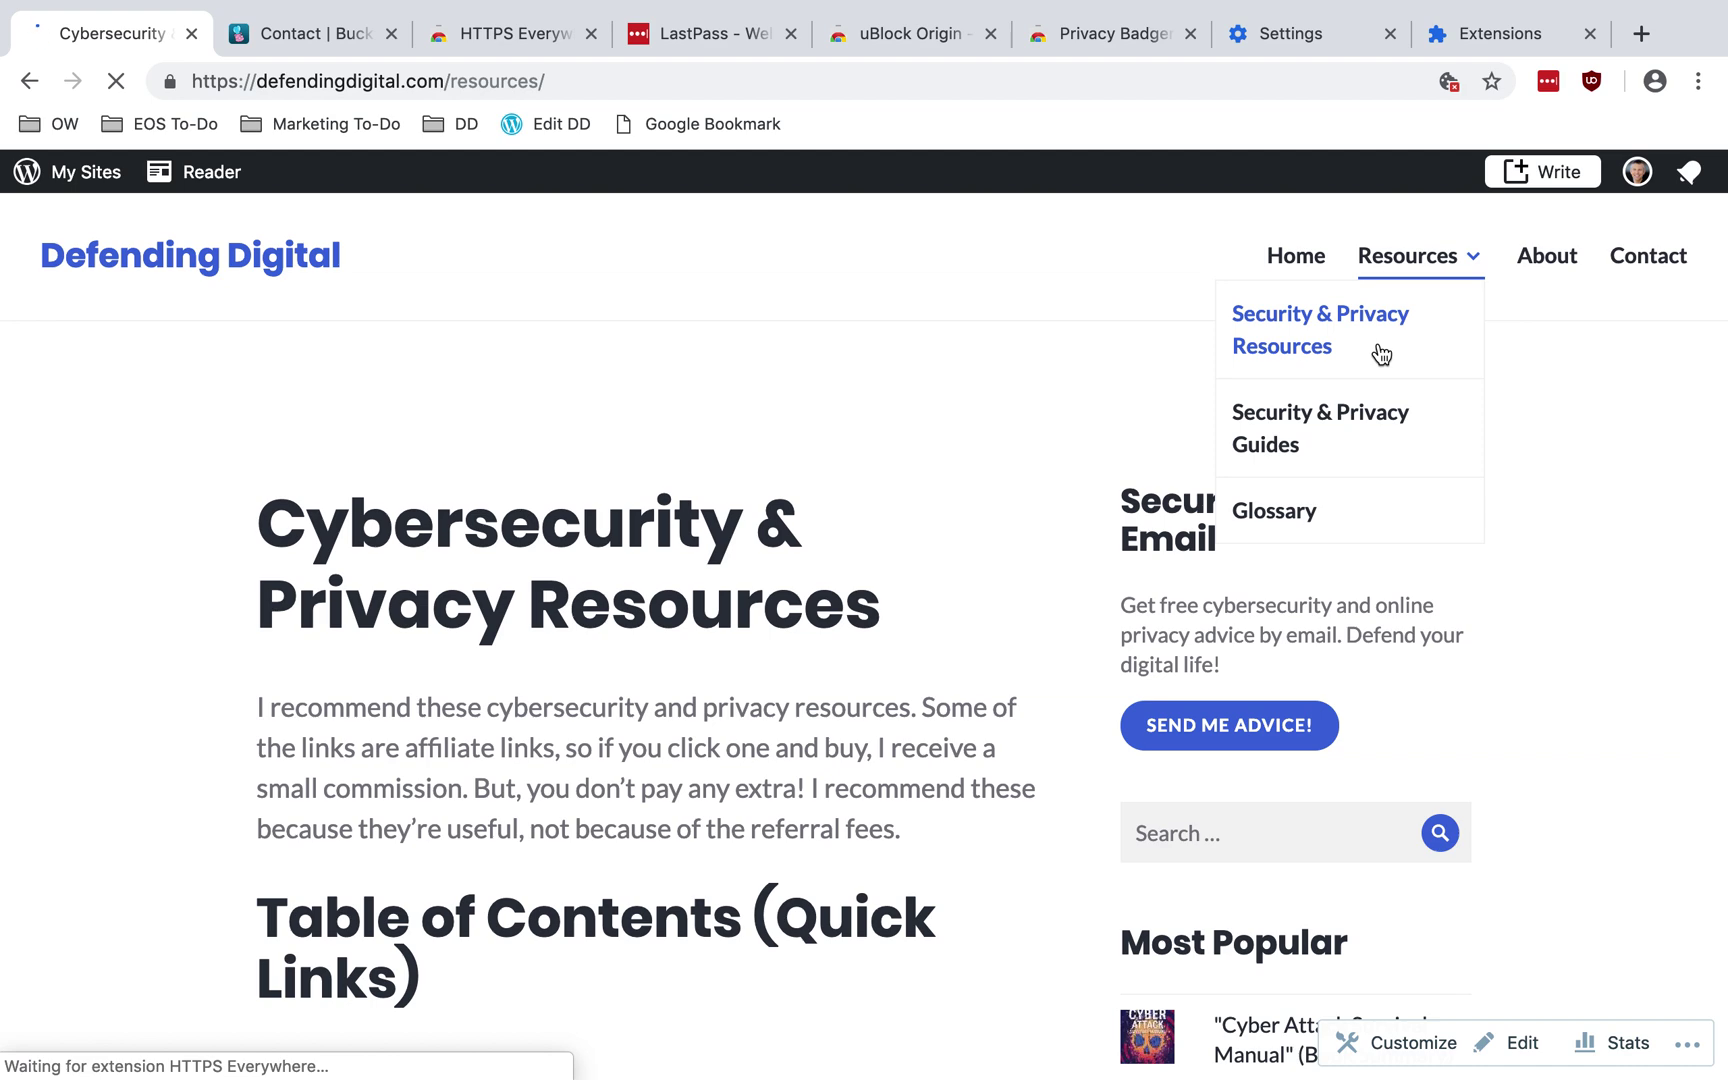